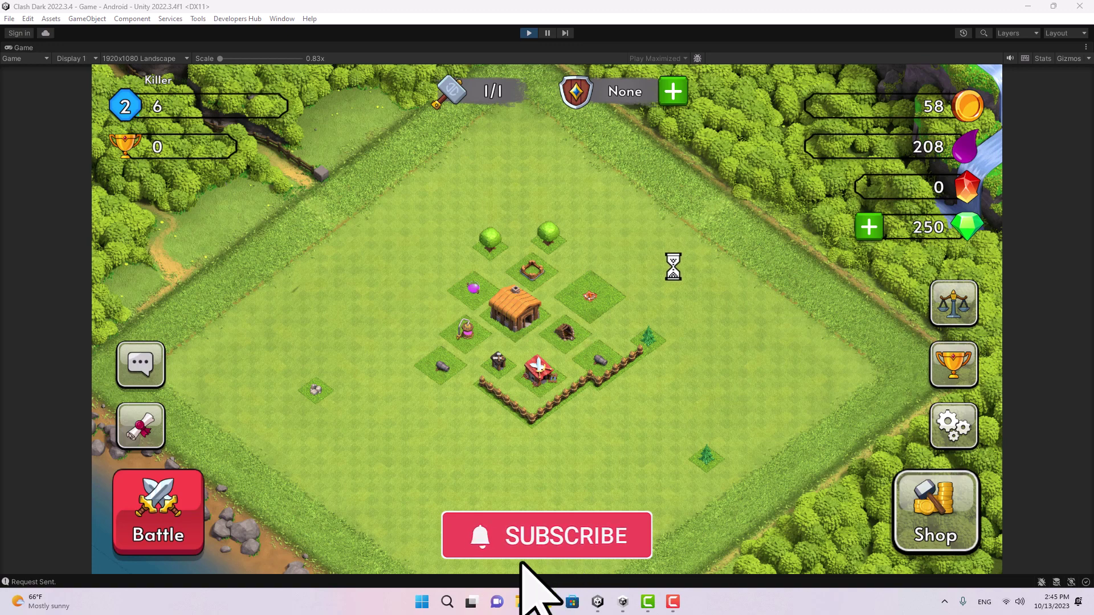
# Select the cannon in the village and collect the gold from the gold mine.
pyautogui.moveTo(672, 263); pyautogui.dragTo(701, 264)
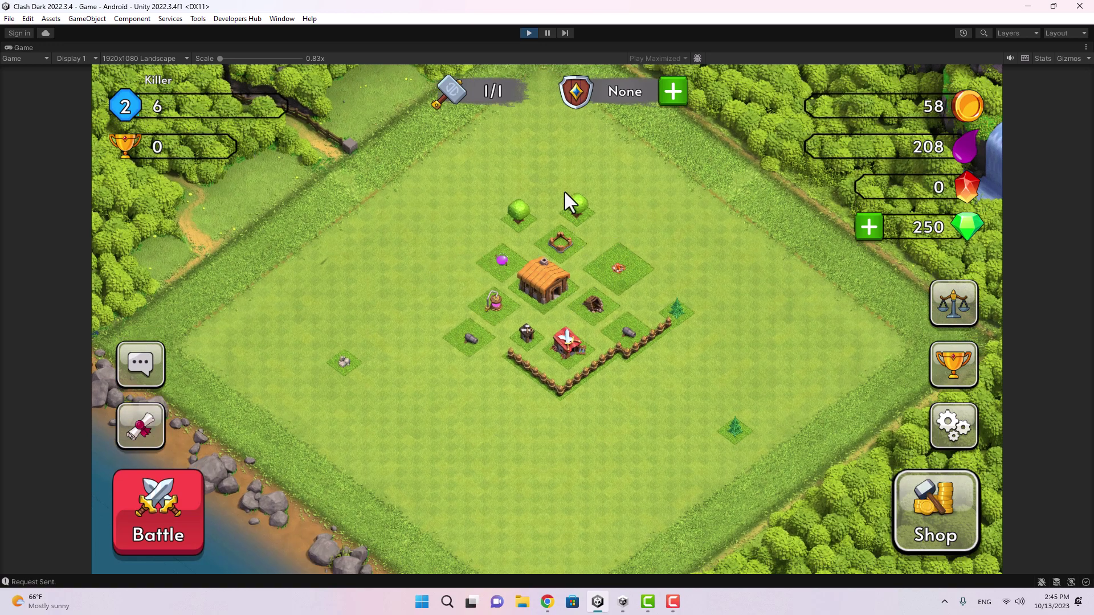
pyautogui.moveTo(574, 300); pyautogui.dragTo(455, 254)
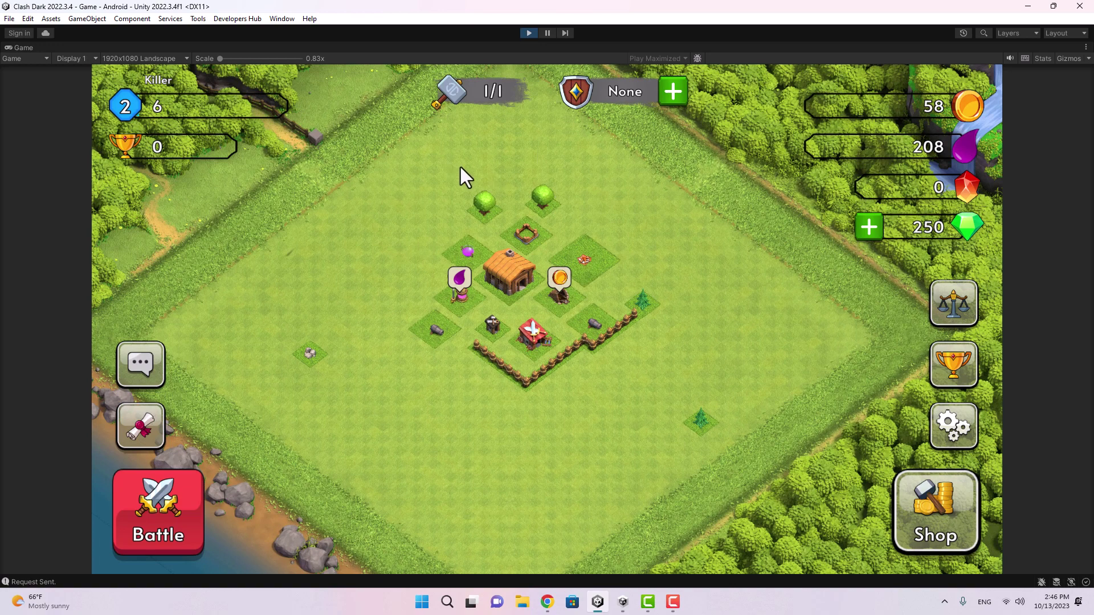
pyautogui.click(436, 330)
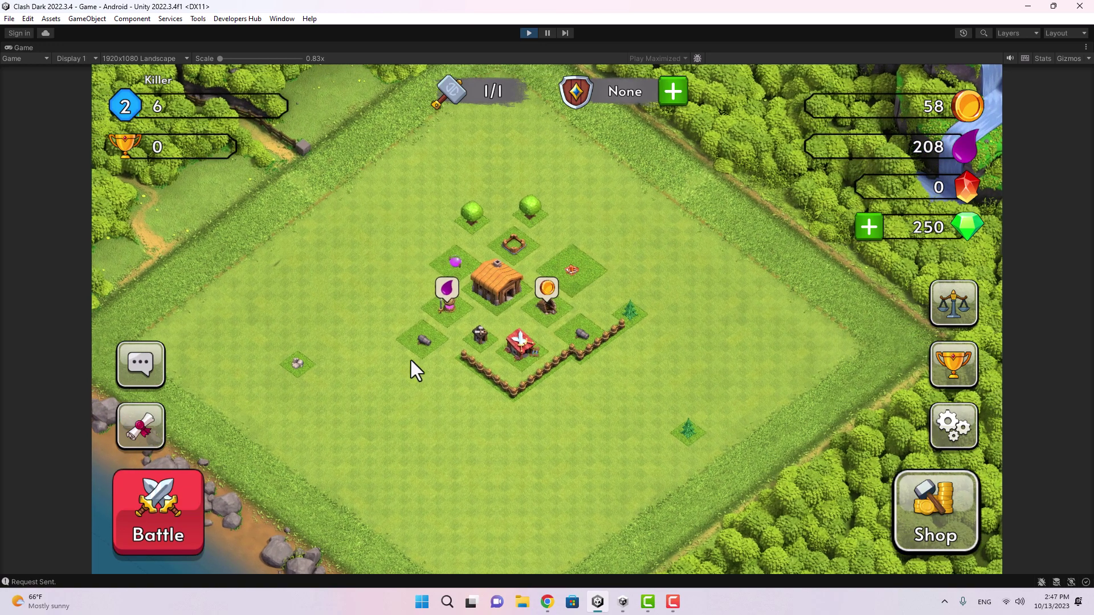
pyautogui.click(550, 287)
pyautogui.click(584, 278)
# Find a multiplayer match and deploy four soldiers near the enemy town hall.
pyautogui.click(166, 489)
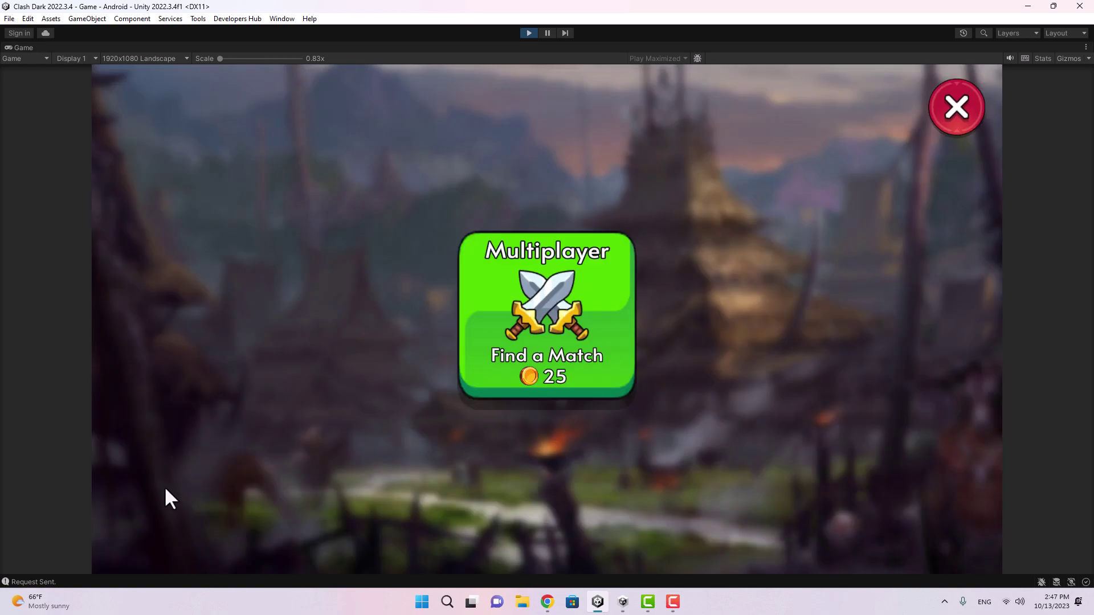
pyautogui.click(590, 293)
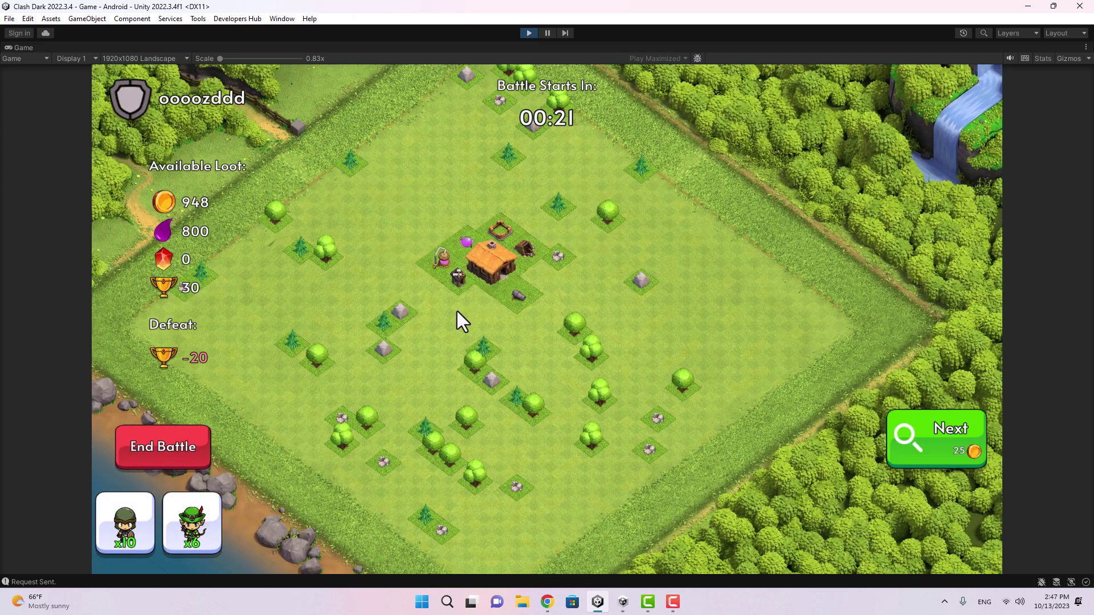
pyautogui.click(514, 334)
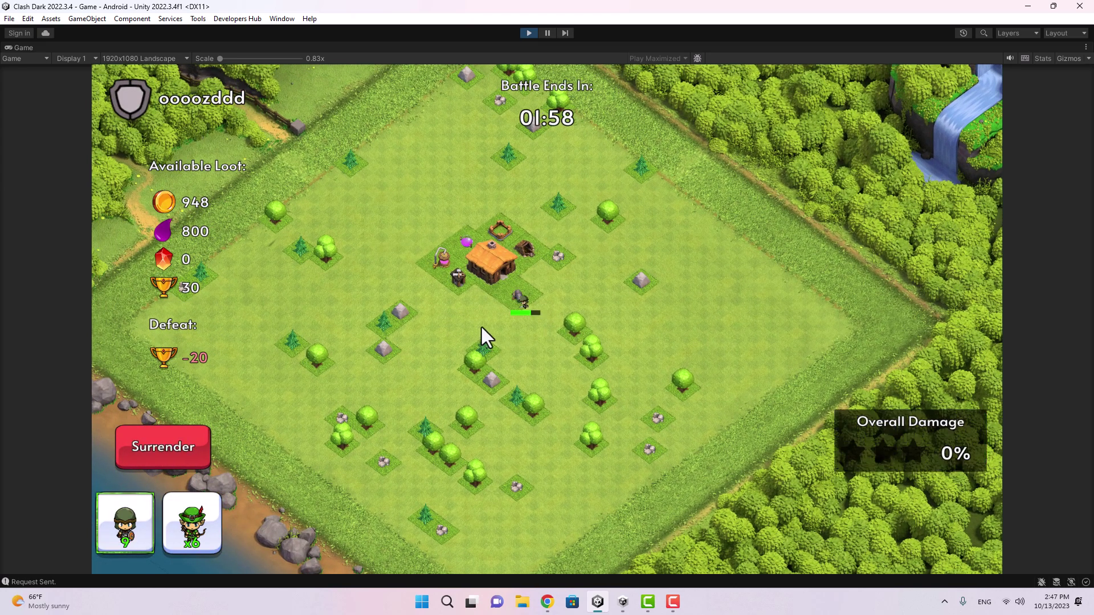
pyautogui.click(481, 327)
pyautogui.click(535, 338)
pyautogui.click(595, 280)
# Deploy four green archers on the open ground in front of the enemy base.
pyautogui.click(213, 512)
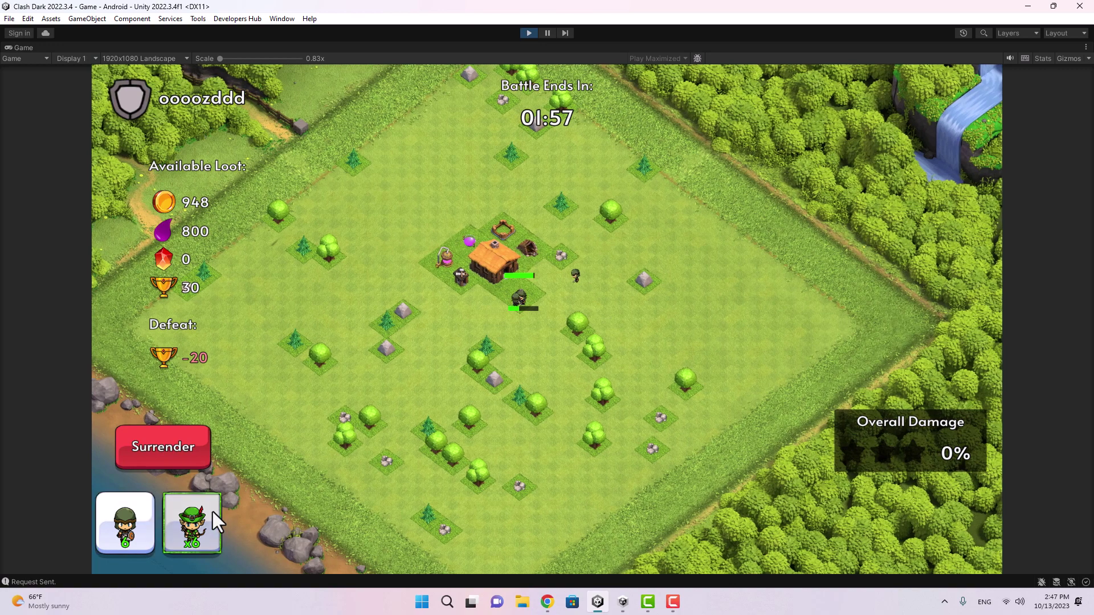
pyautogui.click(527, 337)
pyautogui.click(484, 331)
pyautogui.click(408, 330)
pyautogui.click(453, 356)
pyautogui.moveTo(487, 384); pyautogui.dragTo(466, 395)
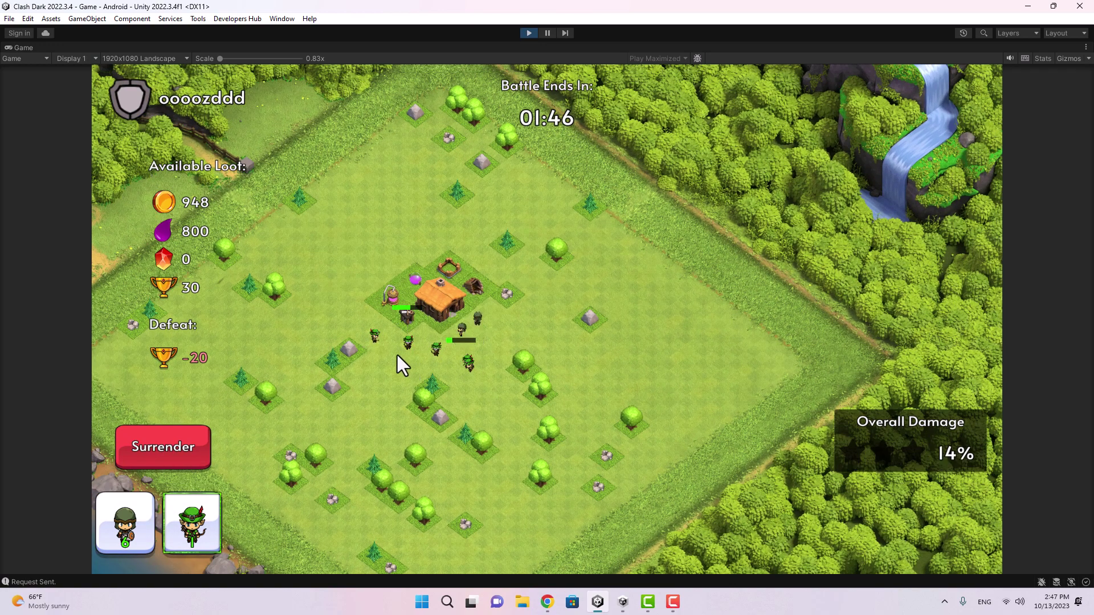
pyautogui.moveTo(398, 354); pyautogui.dragTo(453, 314)
# Switch to Chrome and download the v1.0.0 source code zip from the clash-of-clans-clone releases on GitHub to the desktop.
pyautogui.click(601, 600)
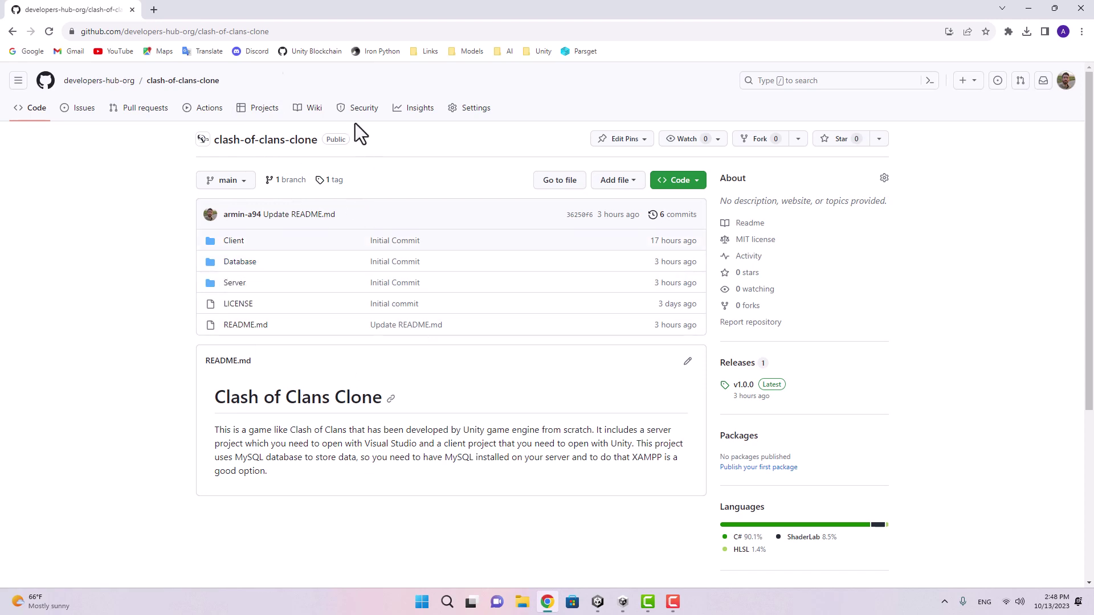
pyautogui.click(226, 31)
pyautogui.click(137, 224)
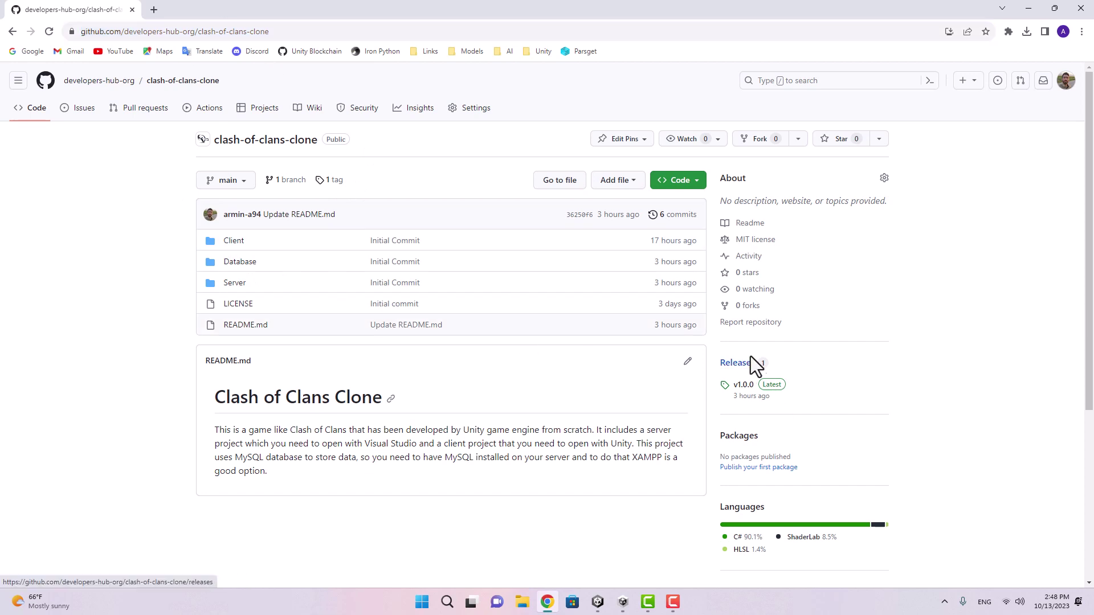
pyautogui.click(746, 366)
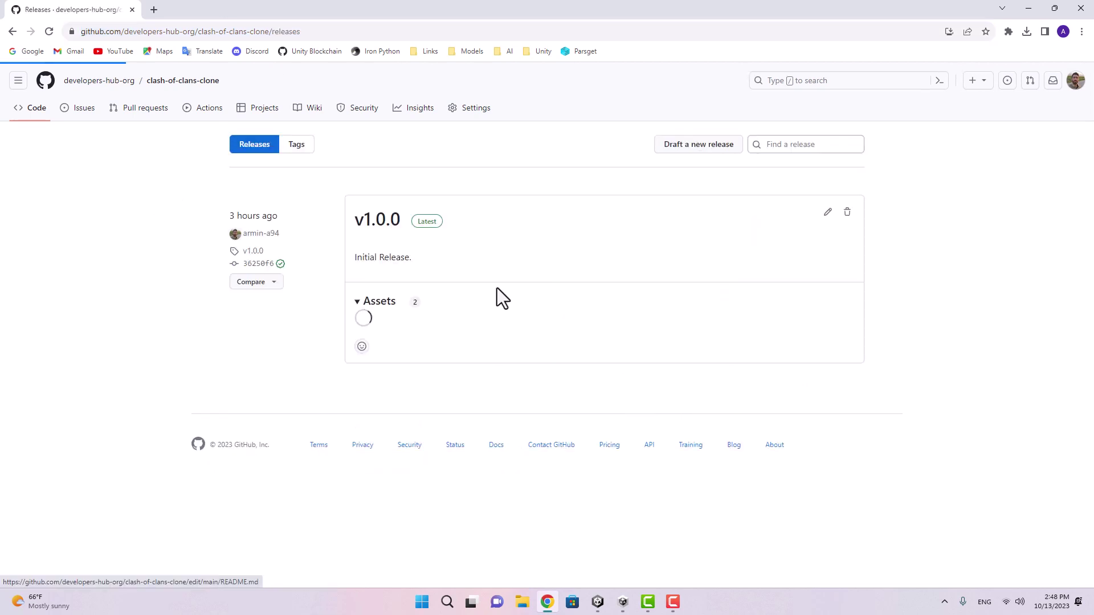
pyautogui.click(405, 331)
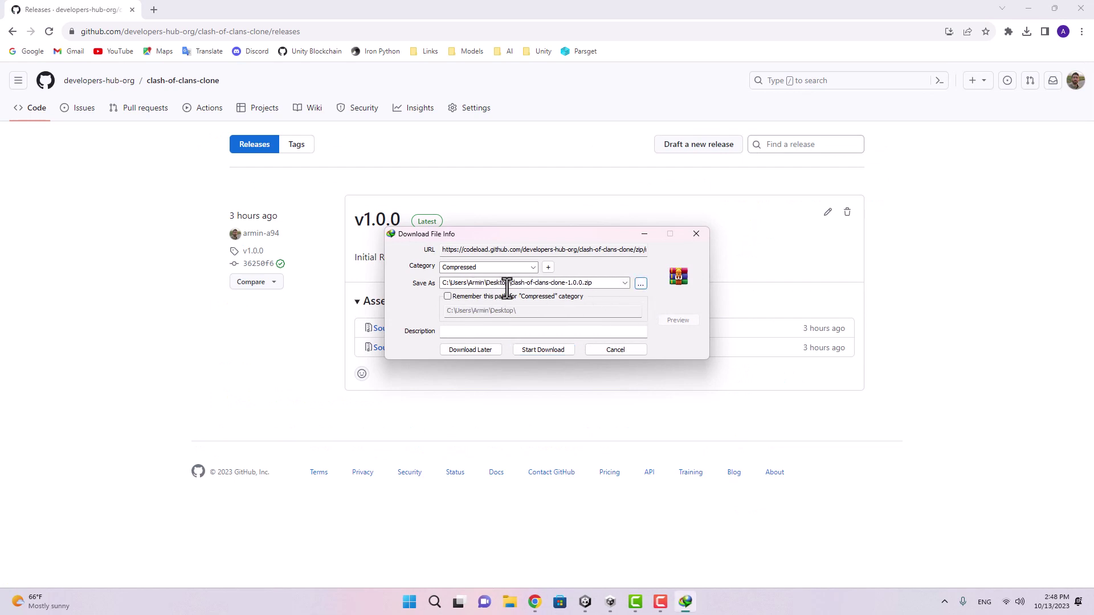
pyautogui.click(543, 350)
pyautogui.click(647, 341)
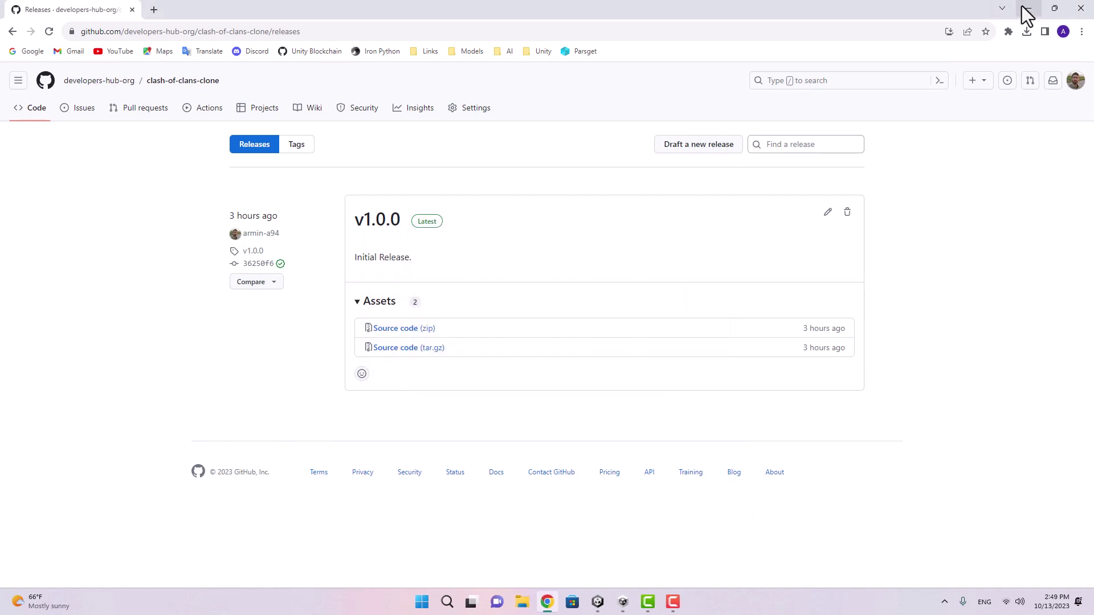
# Extract the downloaded clash-of-clans-clone-1.0.0 archive onto the desktop with WinRAR and move the zip to the Recycle Bin.
pyautogui.click(1028, 9)
pyautogui.rightClick(23, 143)
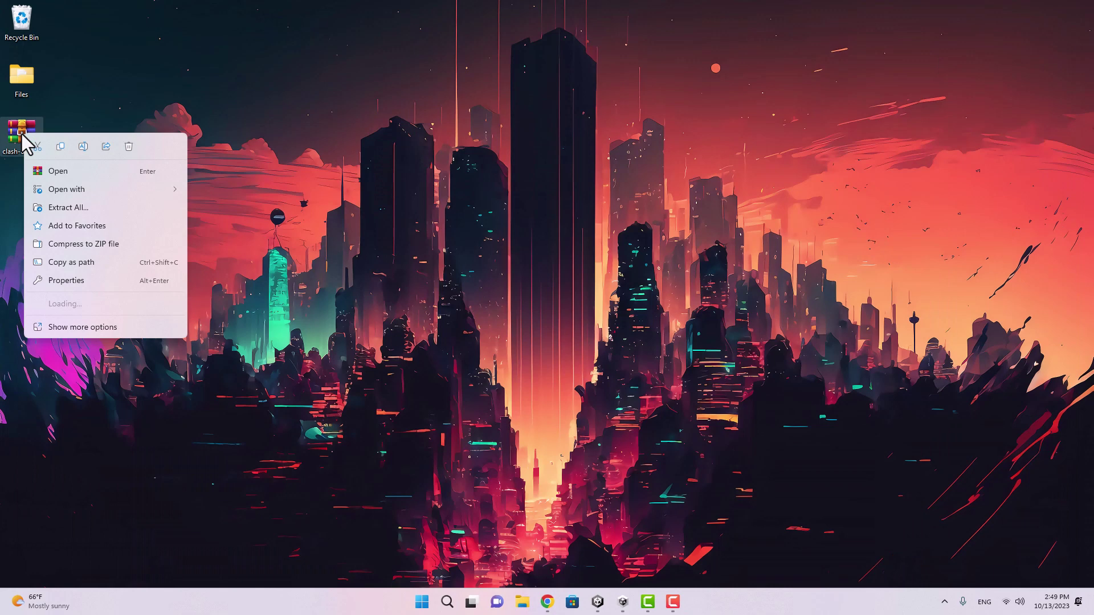
pyautogui.moveTo(147, 304)
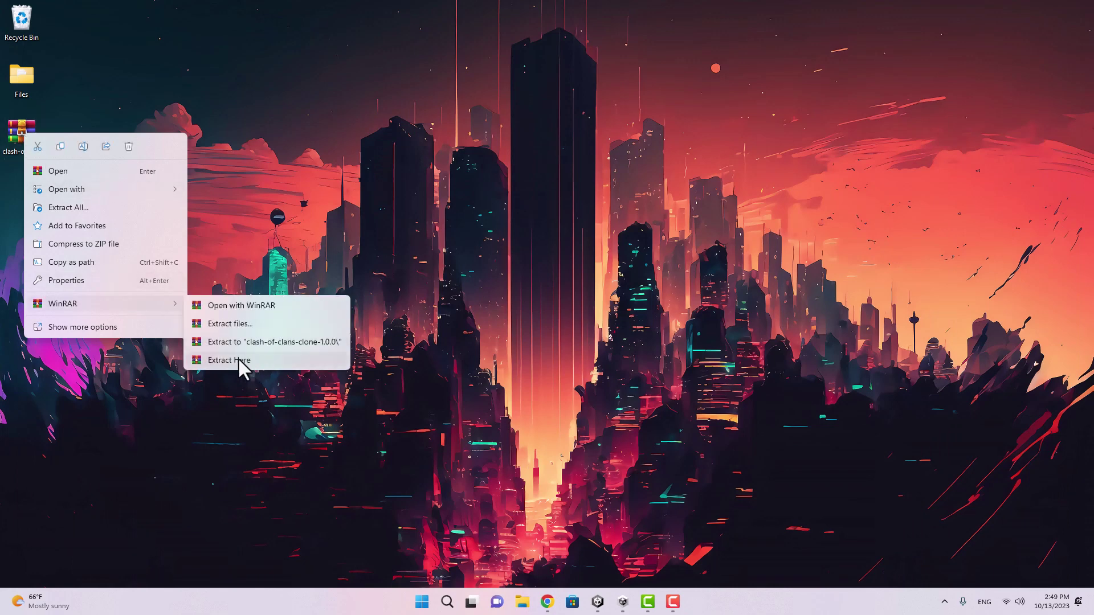
pyautogui.click(242, 361)
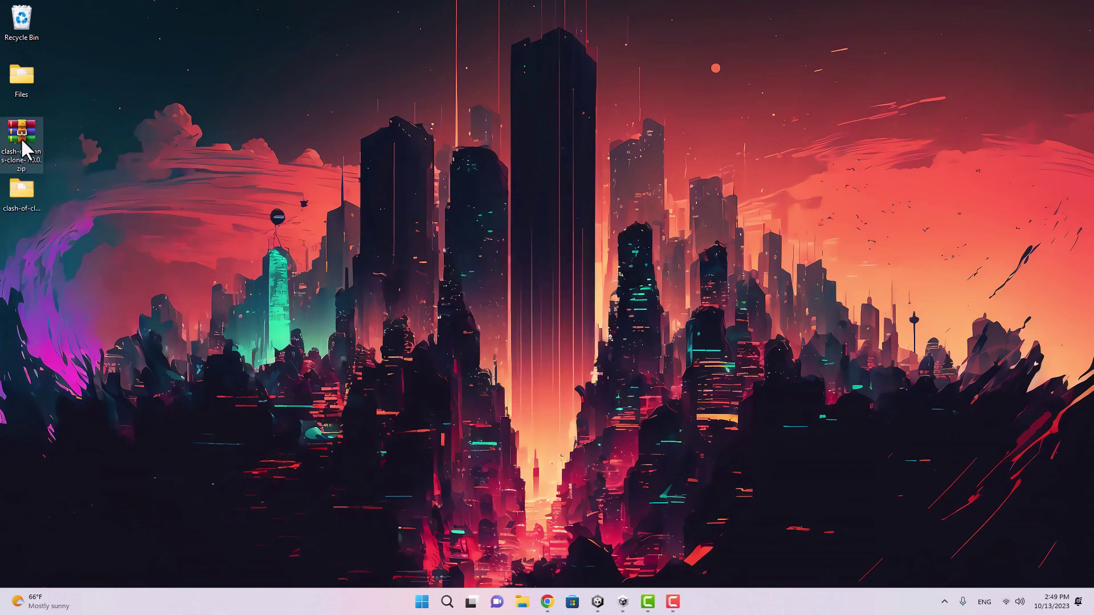
pyautogui.moveTo(22, 132); pyautogui.dragTo(22, 18)
pyautogui.moveTo(45, 113); pyautogui.dragTo(46, 117)
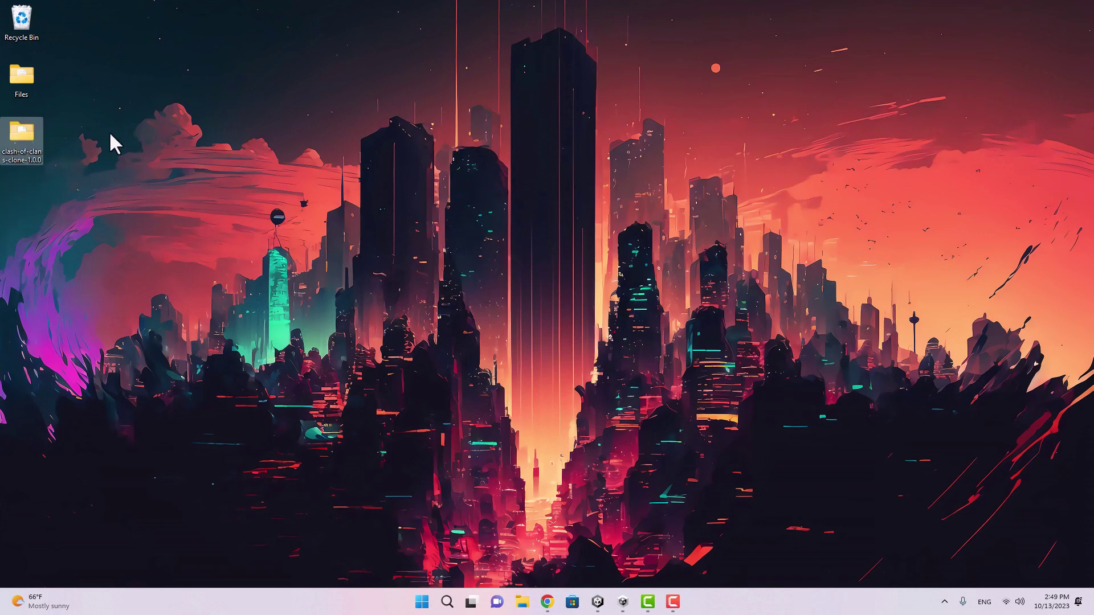
# Open the extracted clash-of-clans-clone-1.0.0 folder and examine its Client, Server and Database folders.
pyautogui.doubleClick(29, 137)
pyautogui.click(210, 109)
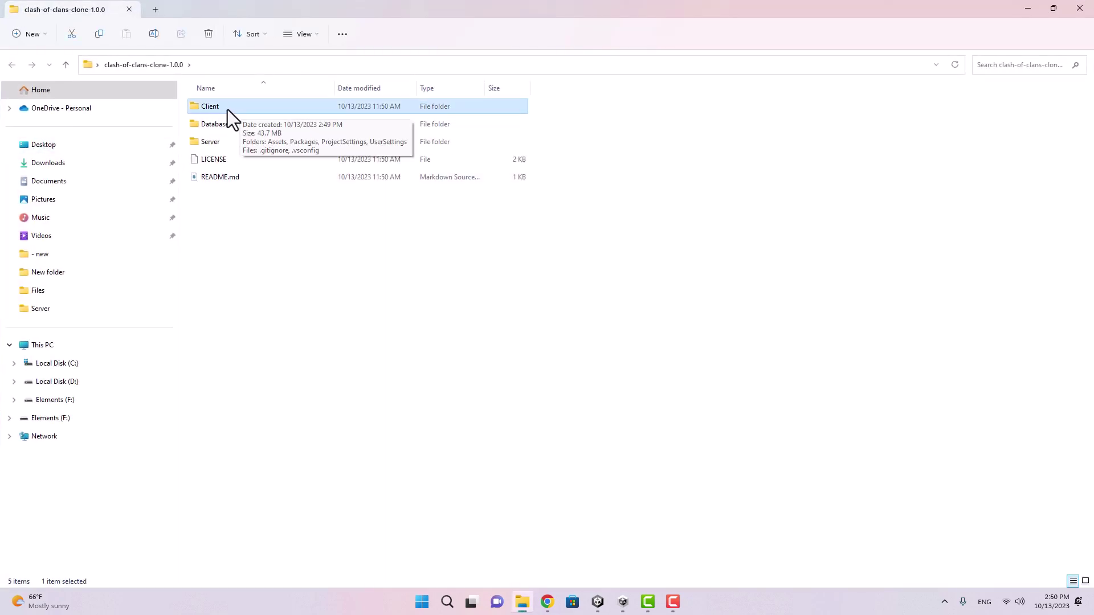
pyautogui.click(209, 144)
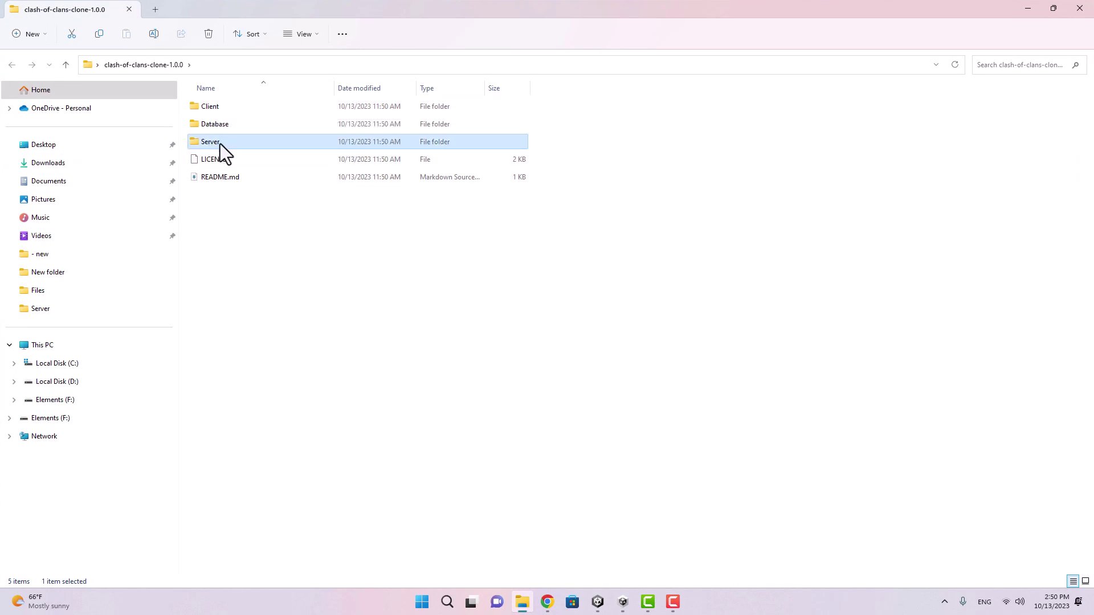
pyautogui.doubleClick(213, 125)
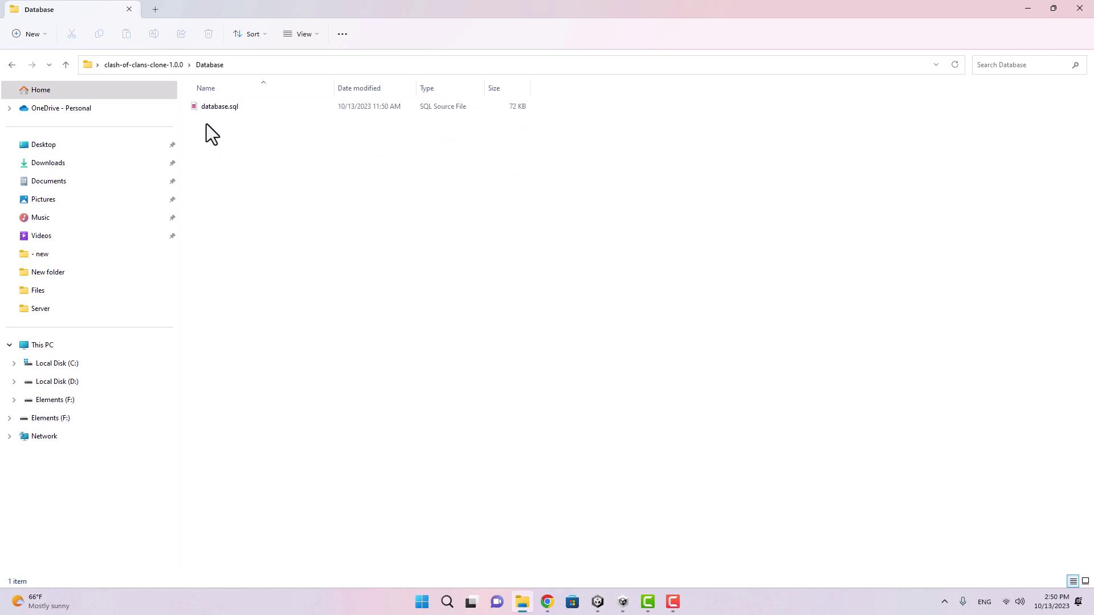
pyautogui.click(11, 64)
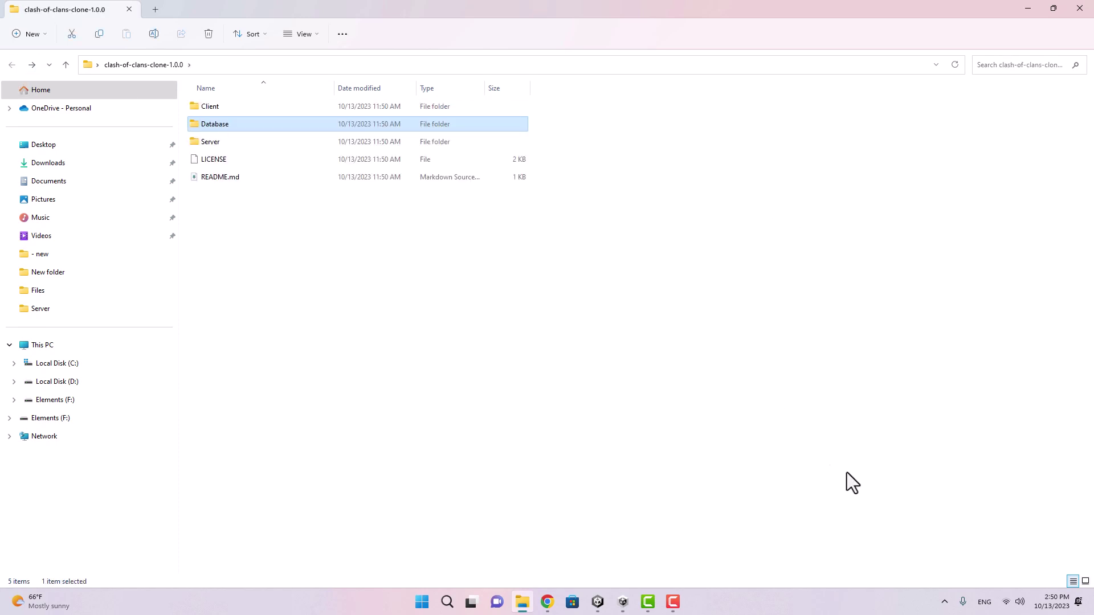
# Switch to the XAMPP Control Panel and open the MySQL admin page in the browser.
pyautogui.click(937, 598)
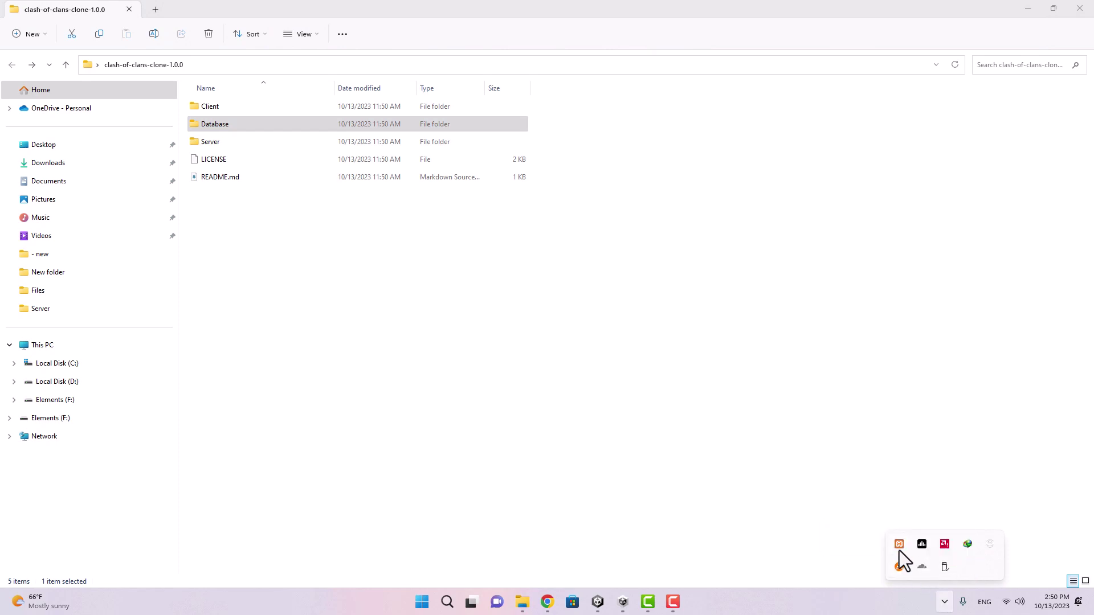
pyautogui.click(899, 545)
pyautogui.click(946, 599)
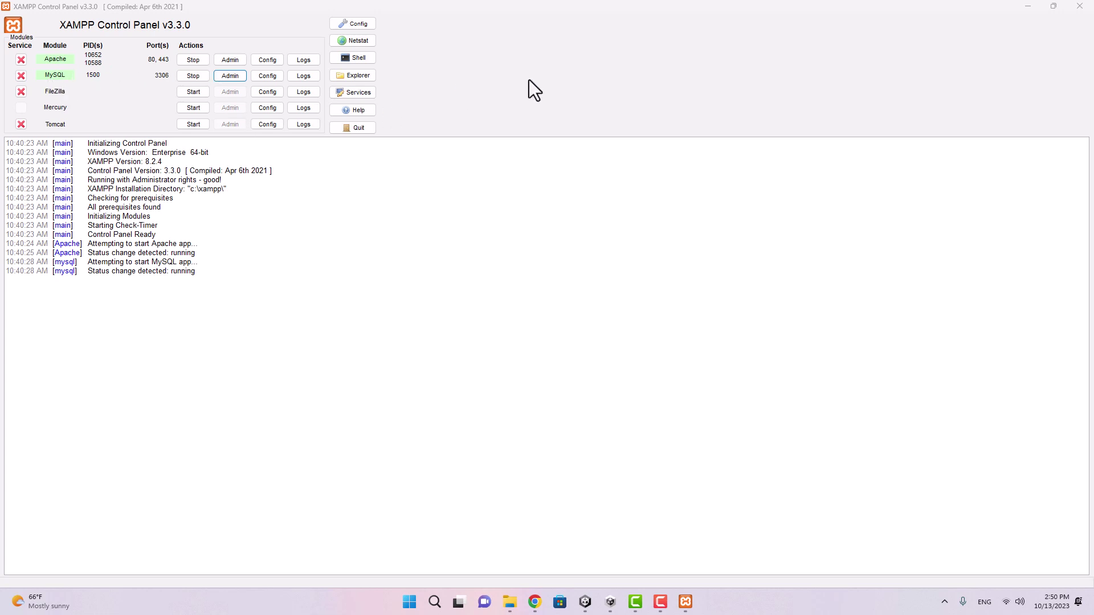
pyautogui.moveTo(960, 11); pyautogui.dragTo(858, 157)
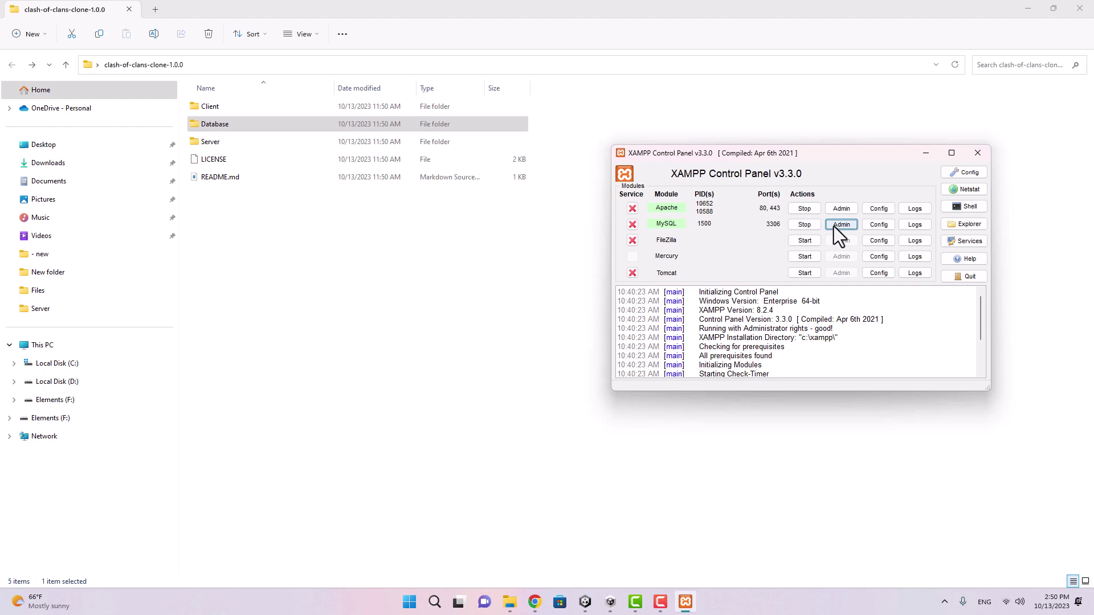
pyautogui.click(840, 225)
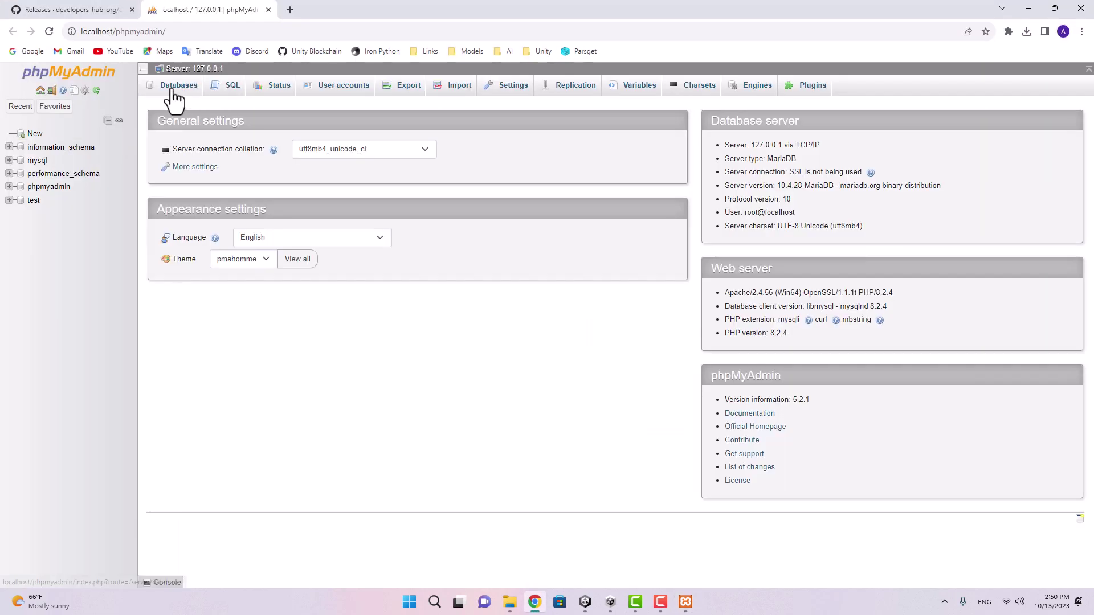
# Create a database named clash_of_whatever with the utf8_bin collation in phpMyAdmin.
pyautogui.click(173, 90)
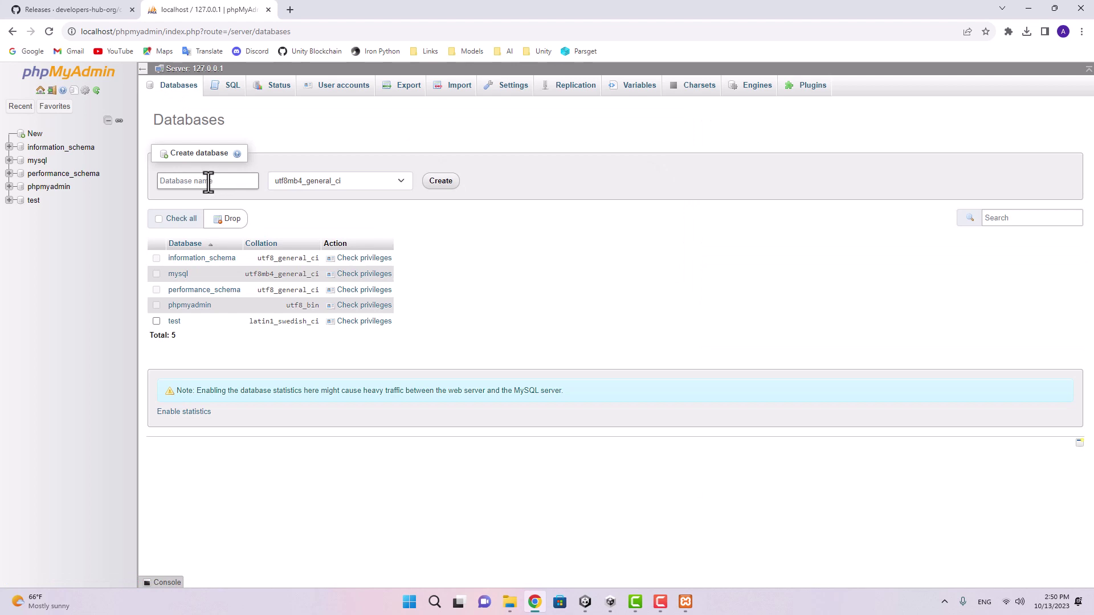
pyautogui.click(209, 182)
pyautogui.click(222, 247)
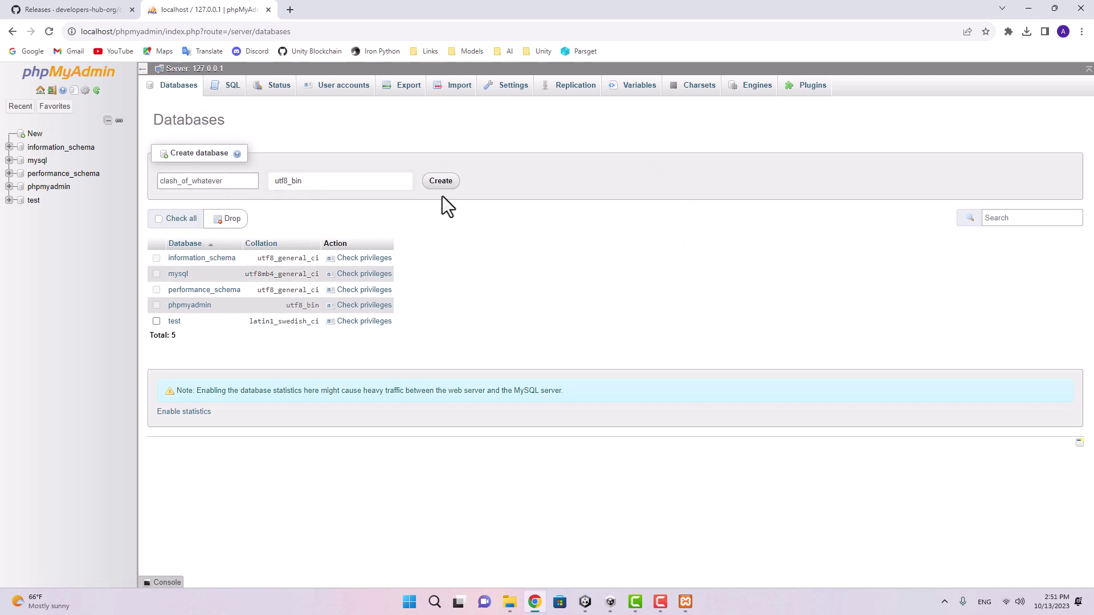
pyautogui.click(441, 182)
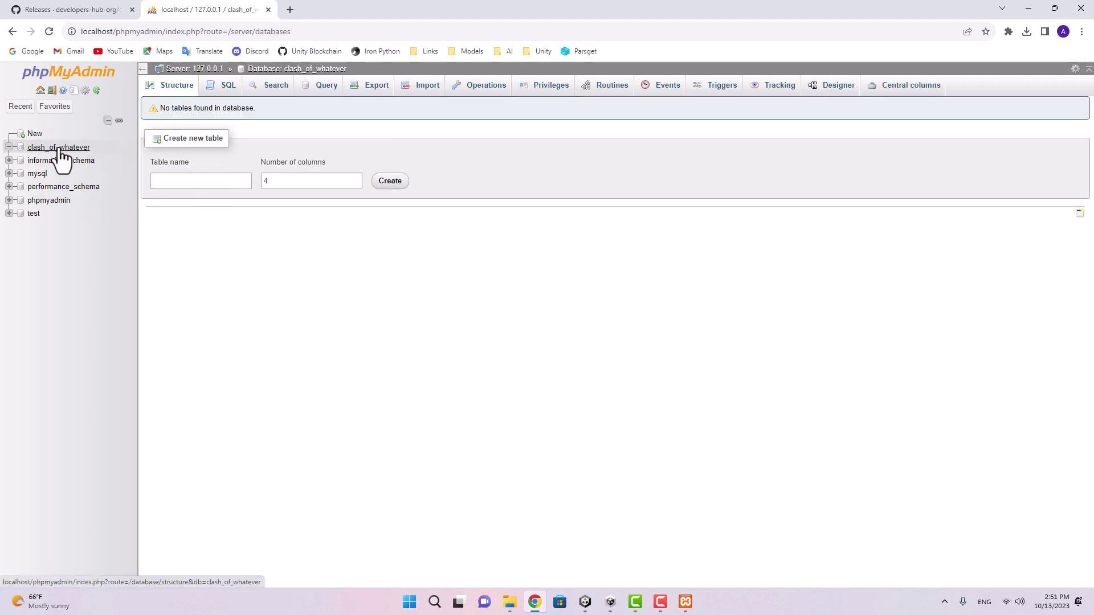
# Choose database.sql from the extracted project's Database folder as the file to import into clash_of_whatever.
pyautogui.click(422, 87)
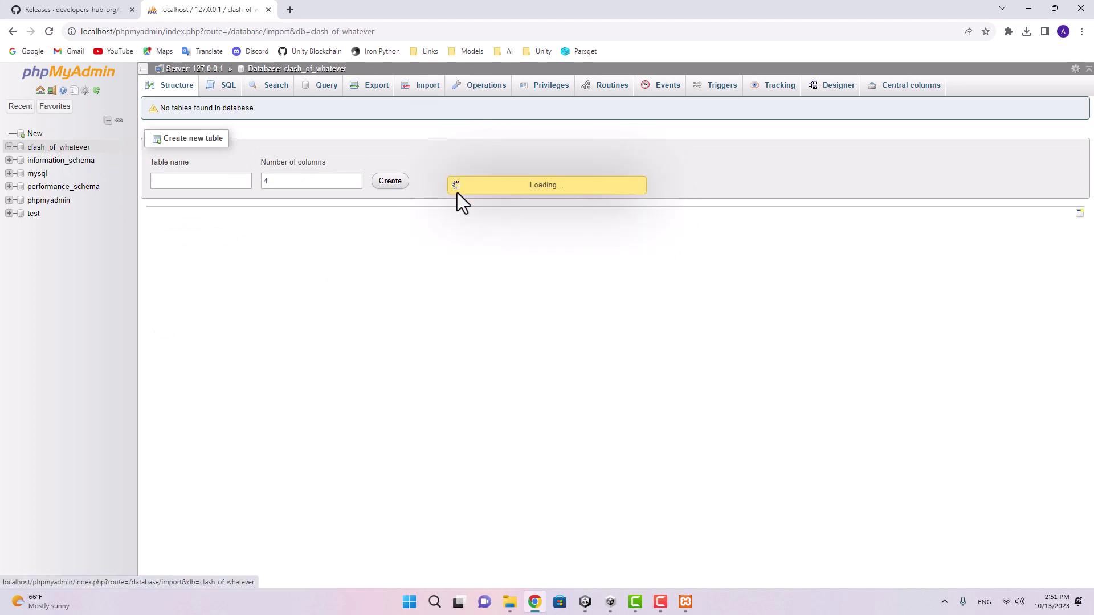
pyautogui.click(295, 231)
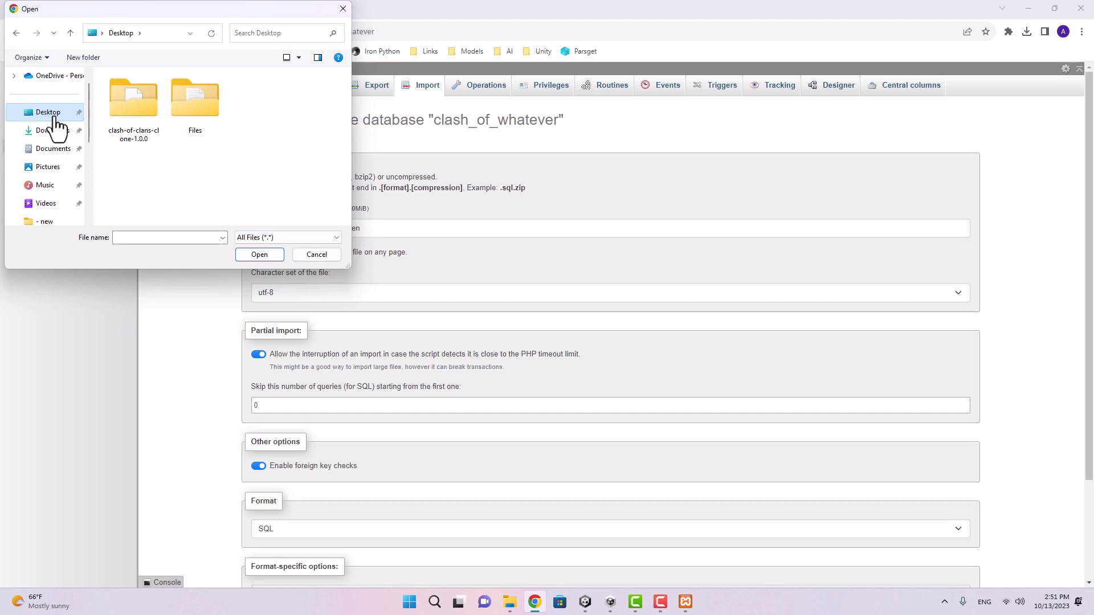
pyautogui.doubleClick(138, 127)
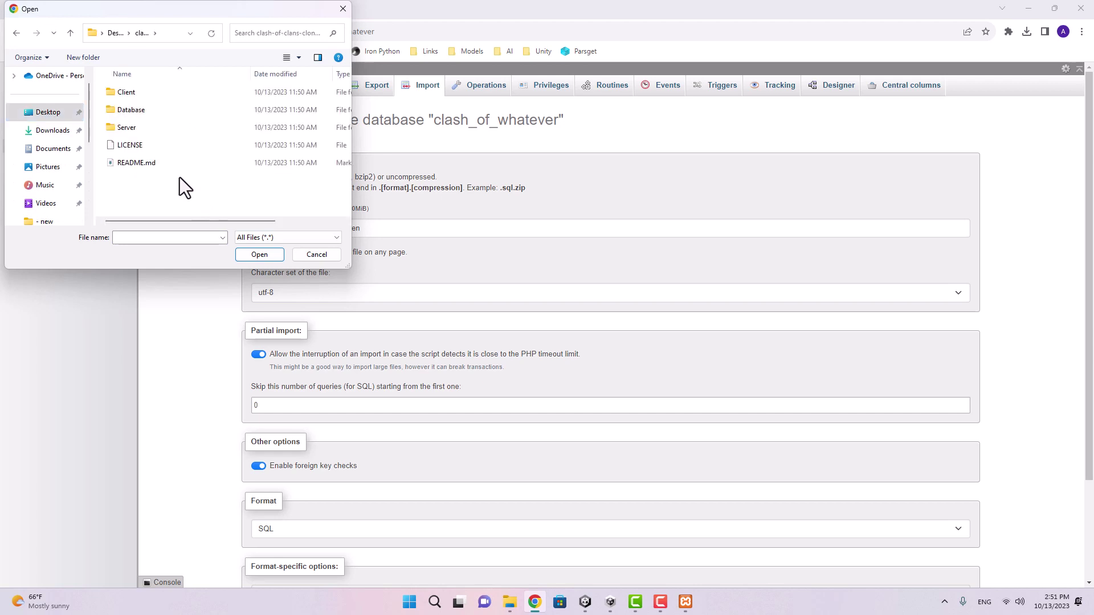
pyautogui.doubleClick(132, 110)
pyautogui.click(138, 94)
pyautogui.doubleClick(139, 94)
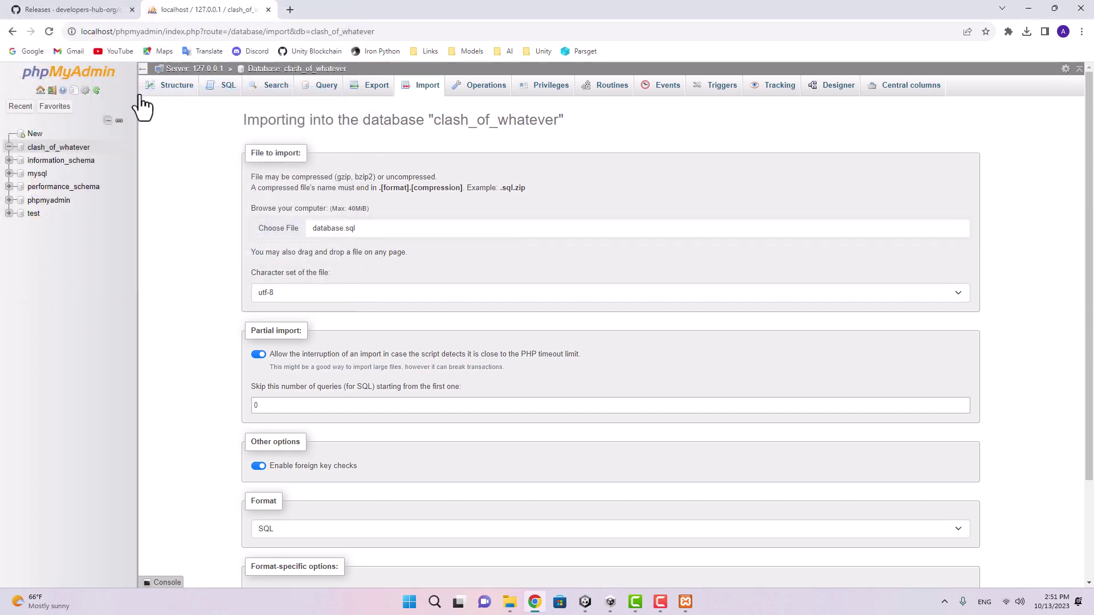
# Run the import of database.sql and open the table list of the clash_of_whatever database.
pyautogui.scroll(-3, 376, 245)
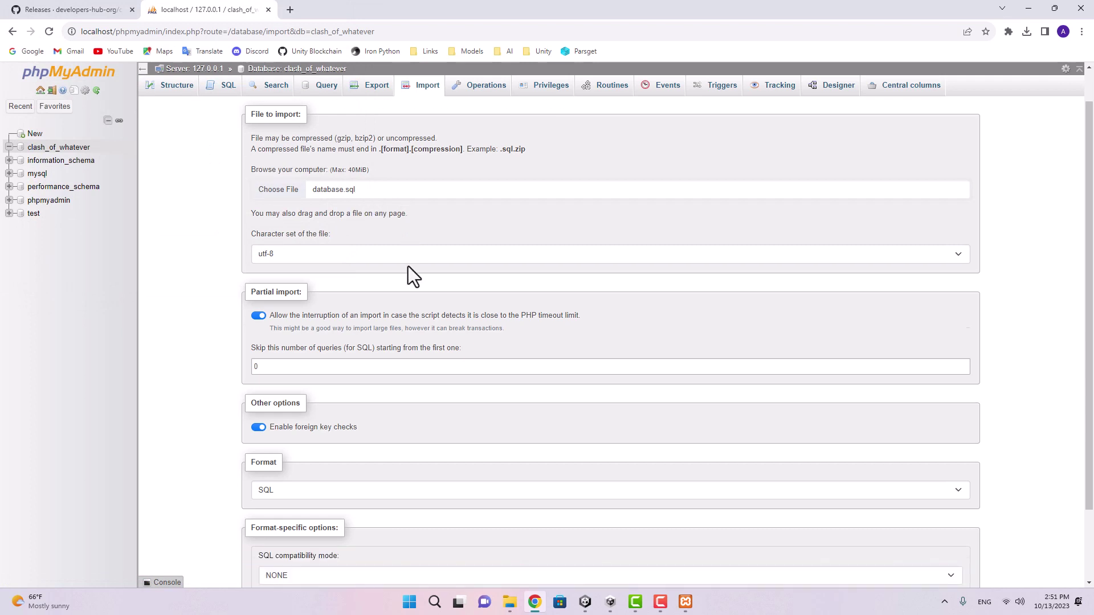
pyautogui.click(260, 548)
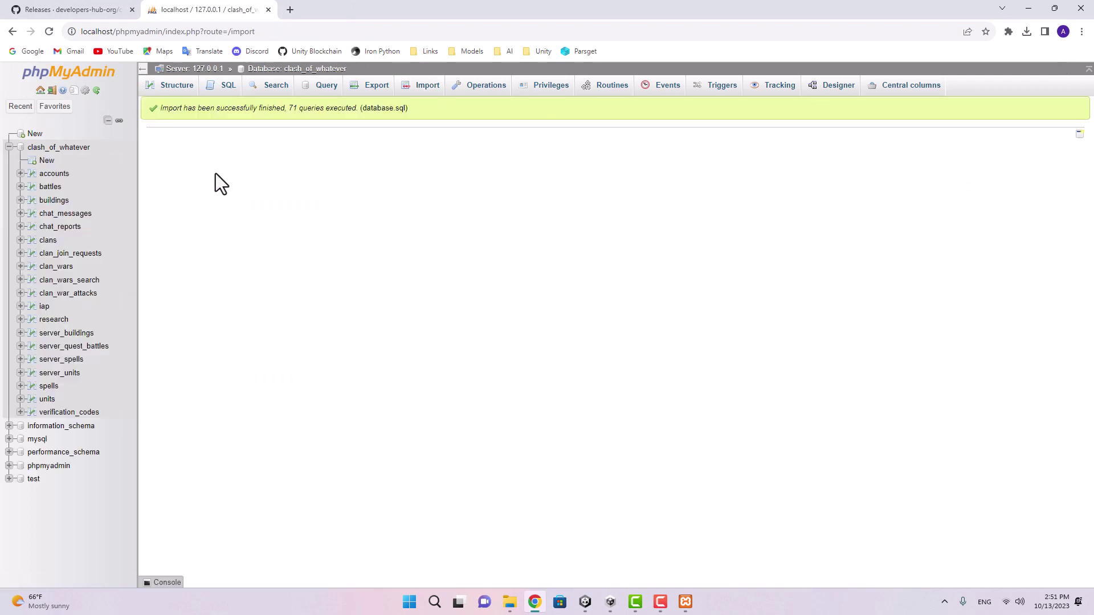
pyautogui.click(60, 150)
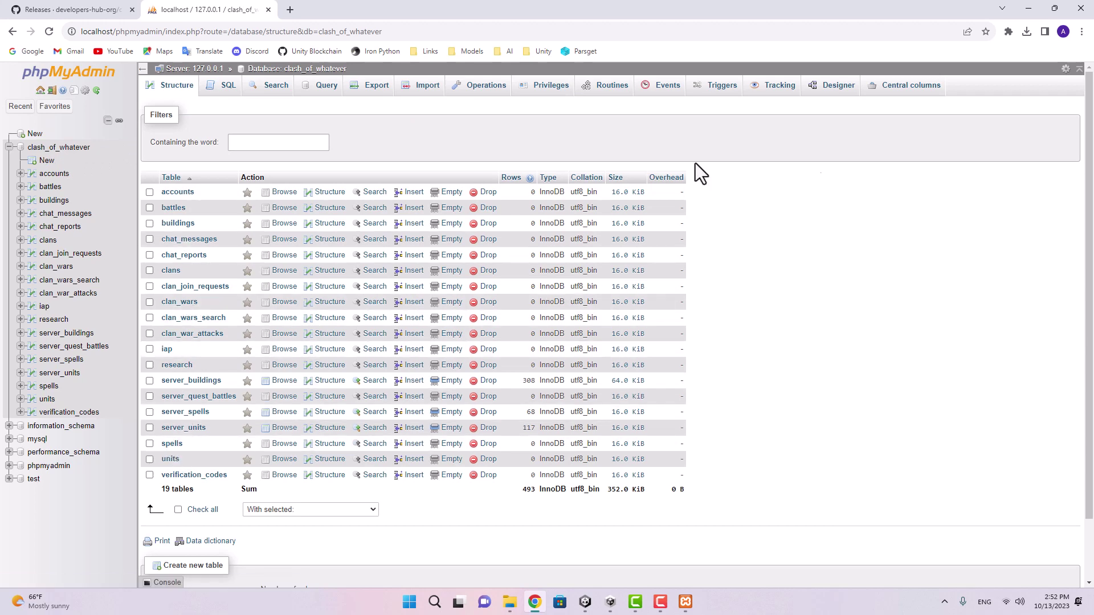
# Open the Clash Dark Server.sln solution from the extracted project's Server folder in Visual Studio.
pyautogui.click(1028, 8)
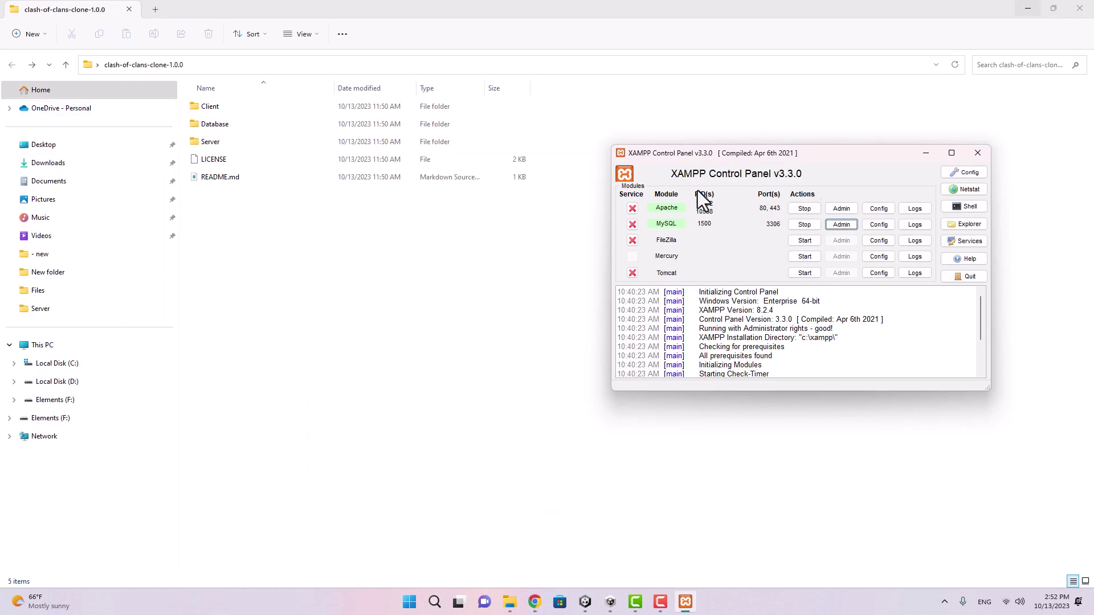
pyautogui.click(926, 153)
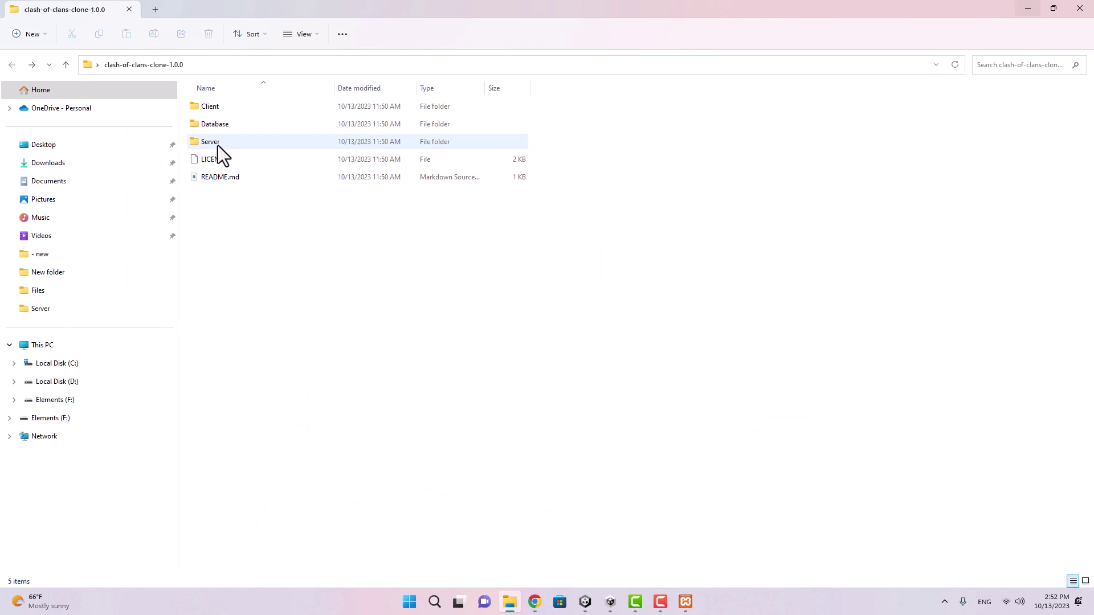
pyautogui.doubleClick(213, 145)
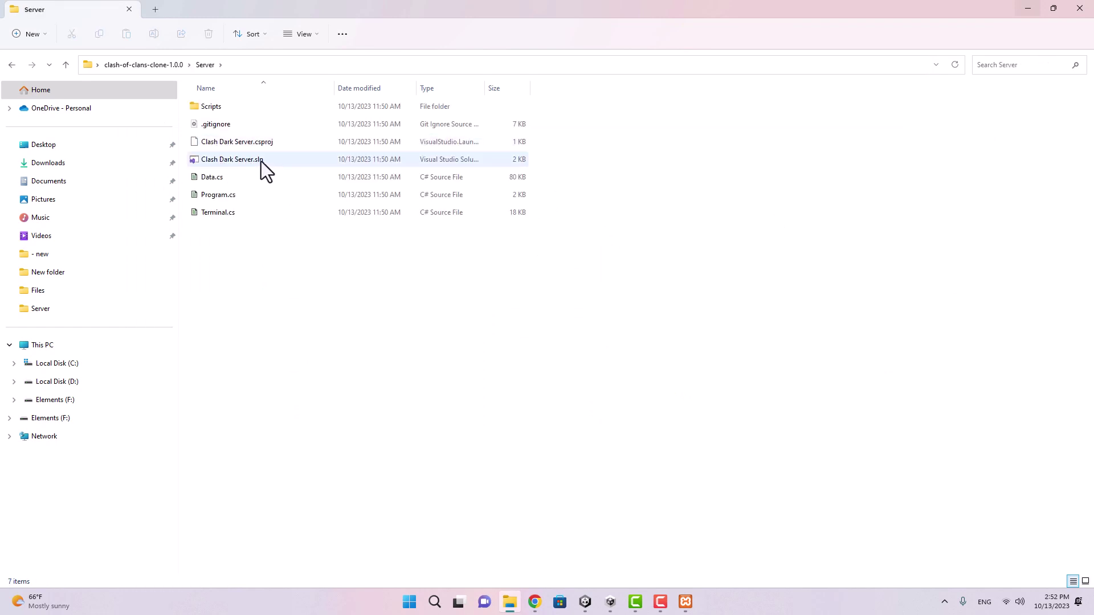
pyautogui.doubleClick(235, 160)
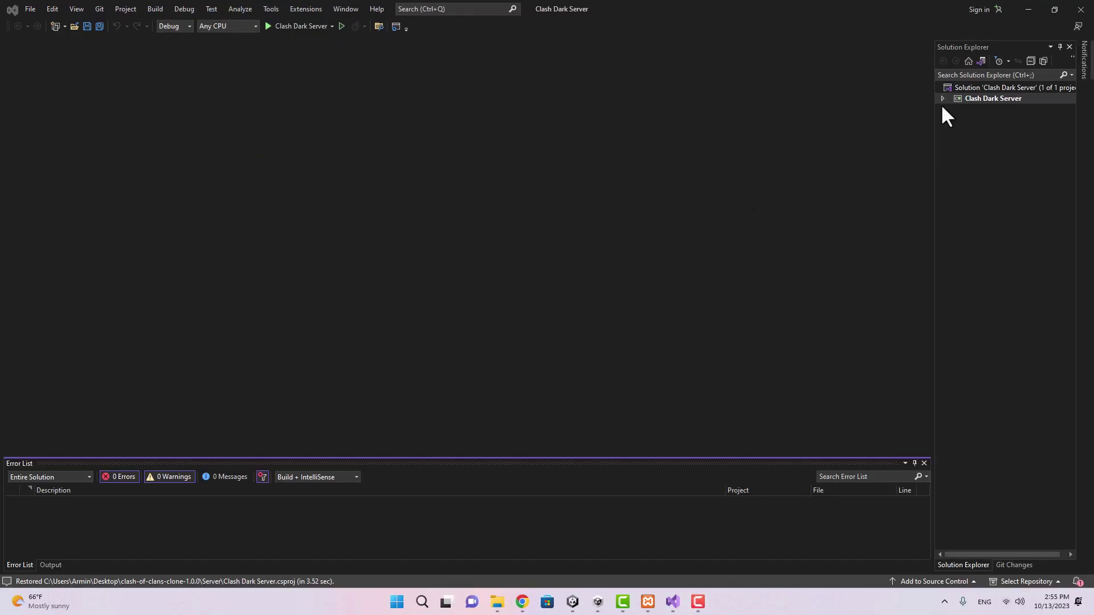
# Open Terminal.cs and the Database.cs script of the Clash Dark Server project in the code editor.
pyautogui.click(943, 99)
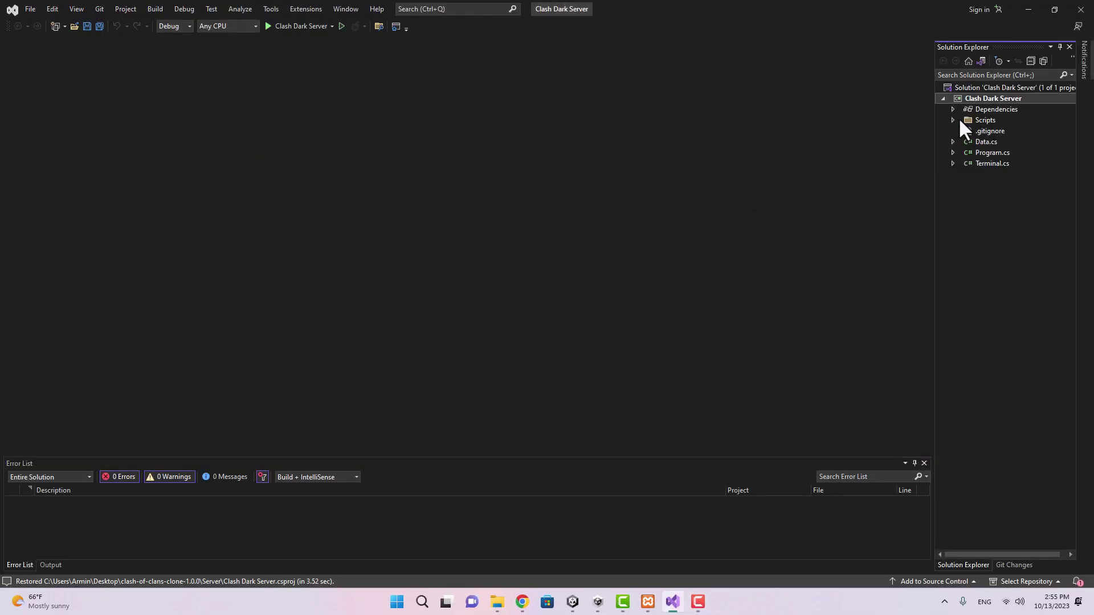
pyautogui.click(953, 121)
pyautogui.doubleClick(992, 292)
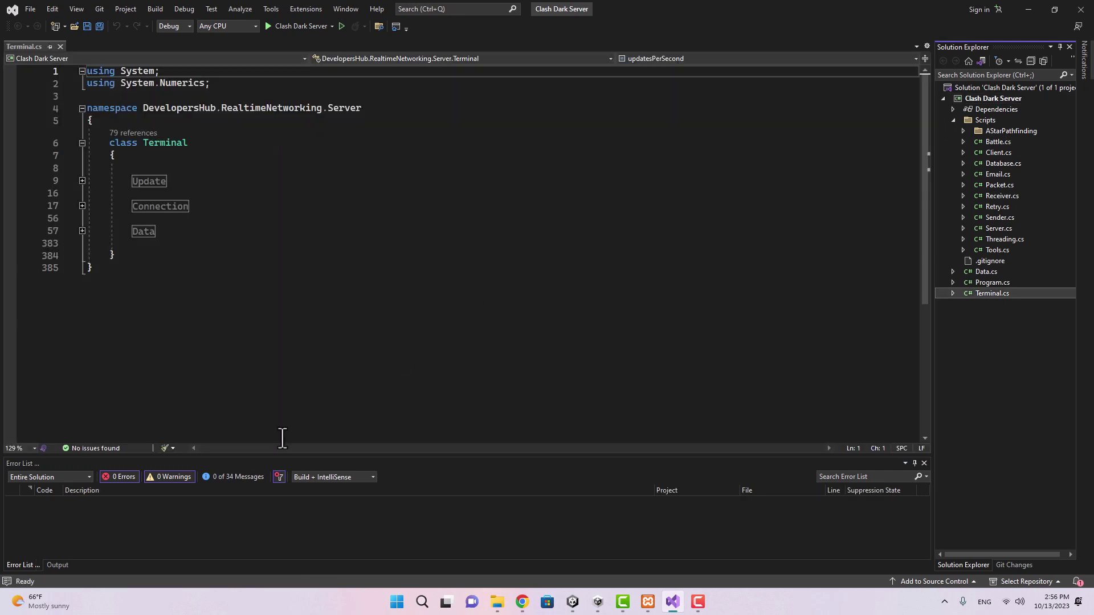
pyautogui.doubleClick(1008, 163)
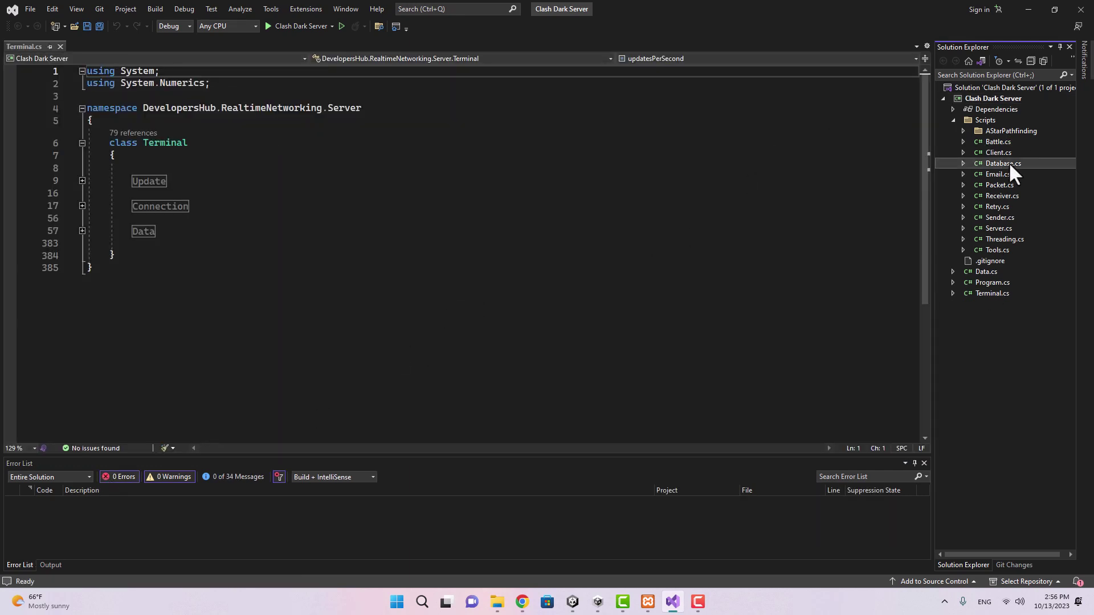
# Check the solution's installed NuGet packages for MySql.Data, view its details and close the package manager.
pyautogui.click(270, 9)
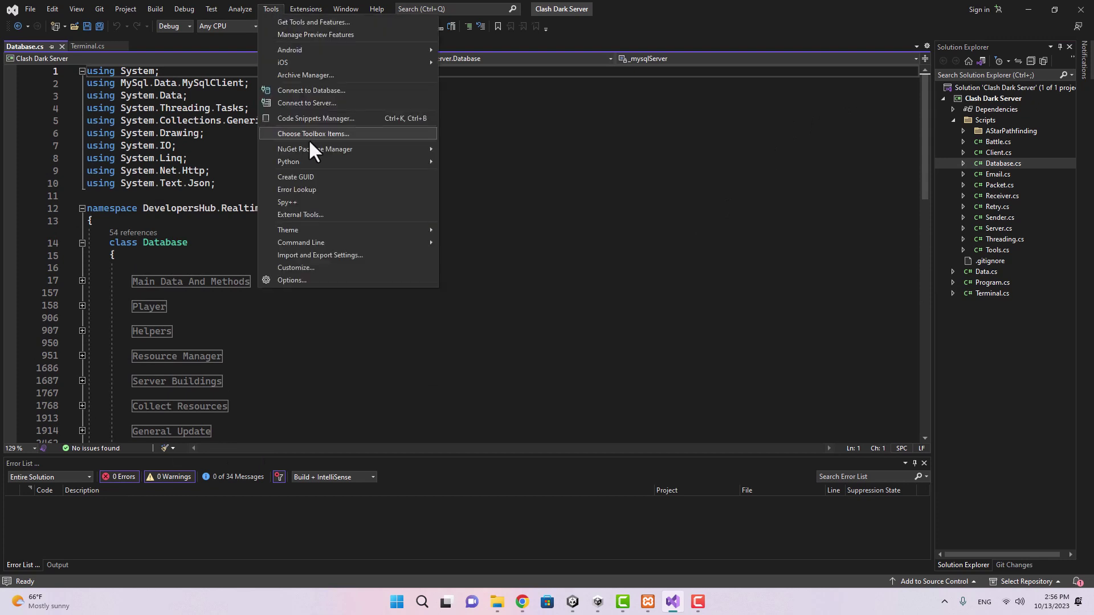
pyautogui.moveTo(336, 147)
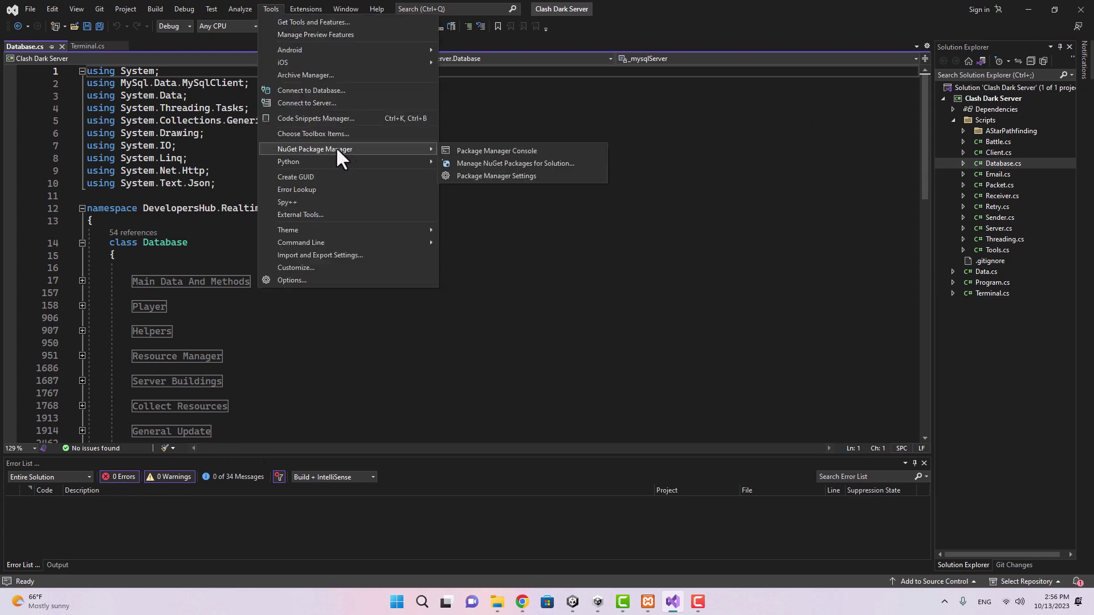
pyautogui.click(501, 164)
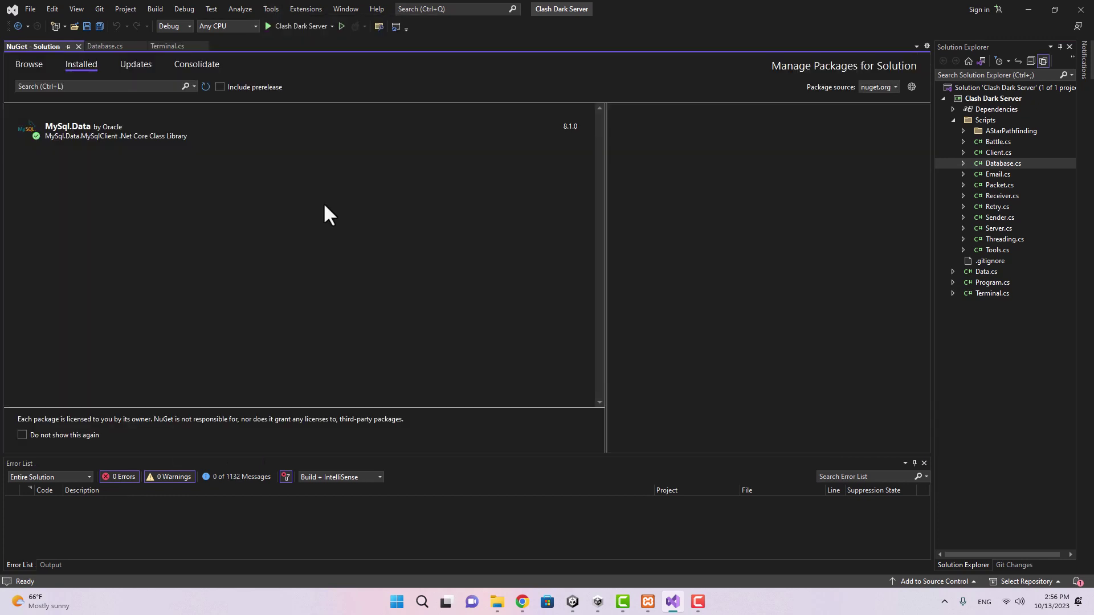
pyautogui.click(84, 131)
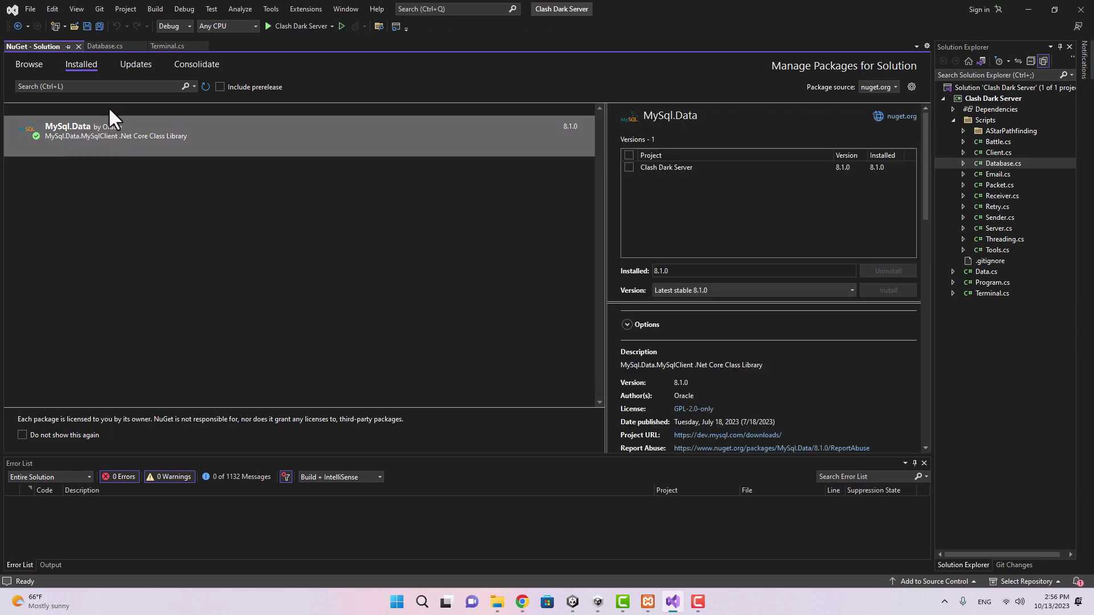
pyautogui.click(78, 46)
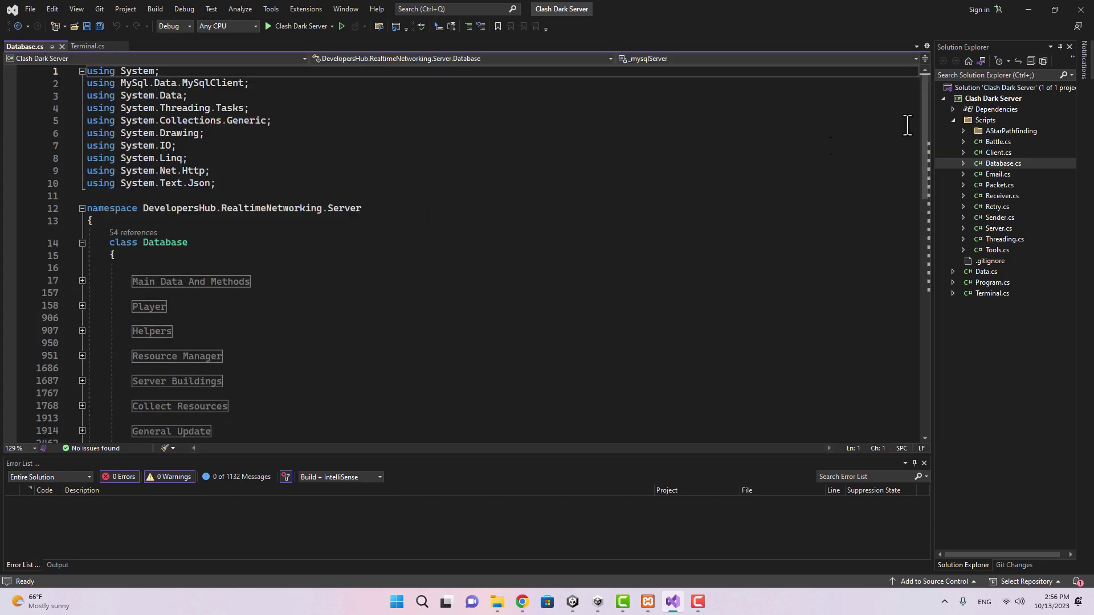
# Rename the Clash Dark Server solution as Clash of Whatever.
pyautogui.rightClick(991, 88)
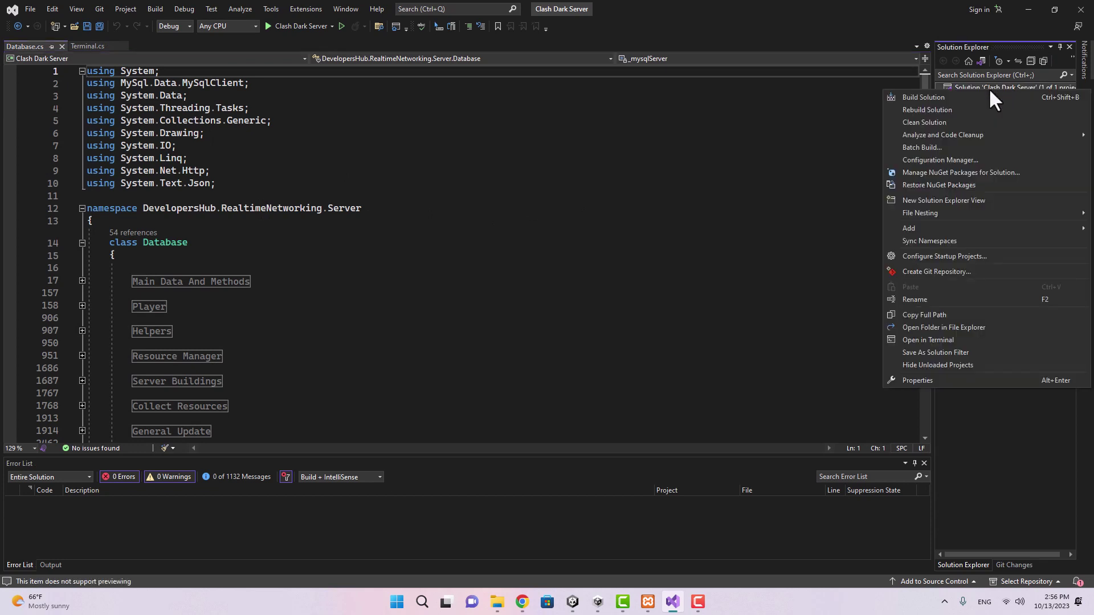
pyautogui.click(963, 299)
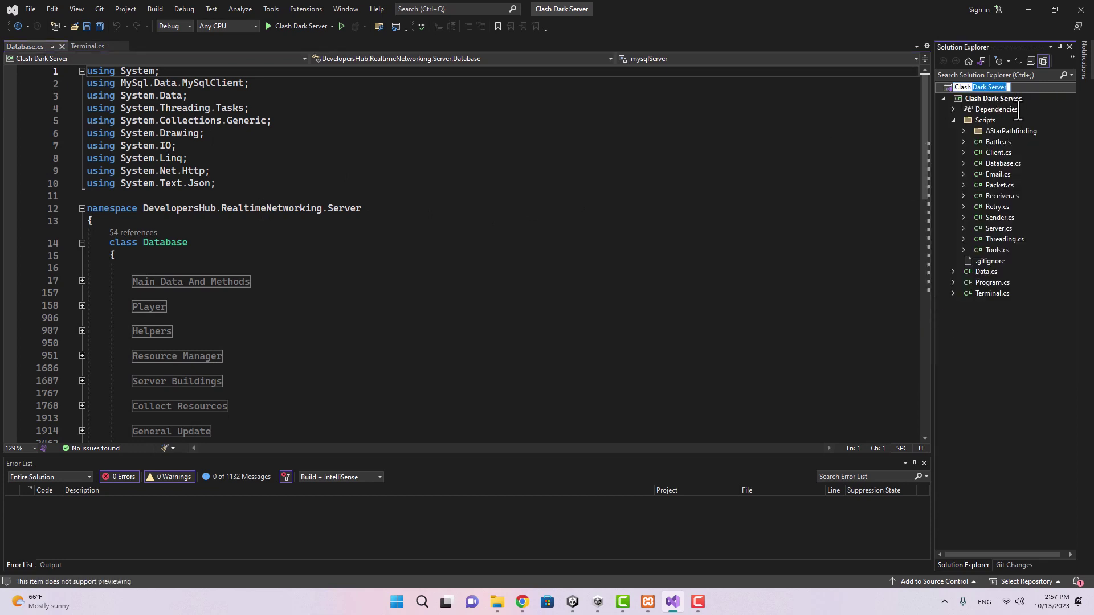
pyautogui.write('of Whatever')
pyautogui.press('Return')
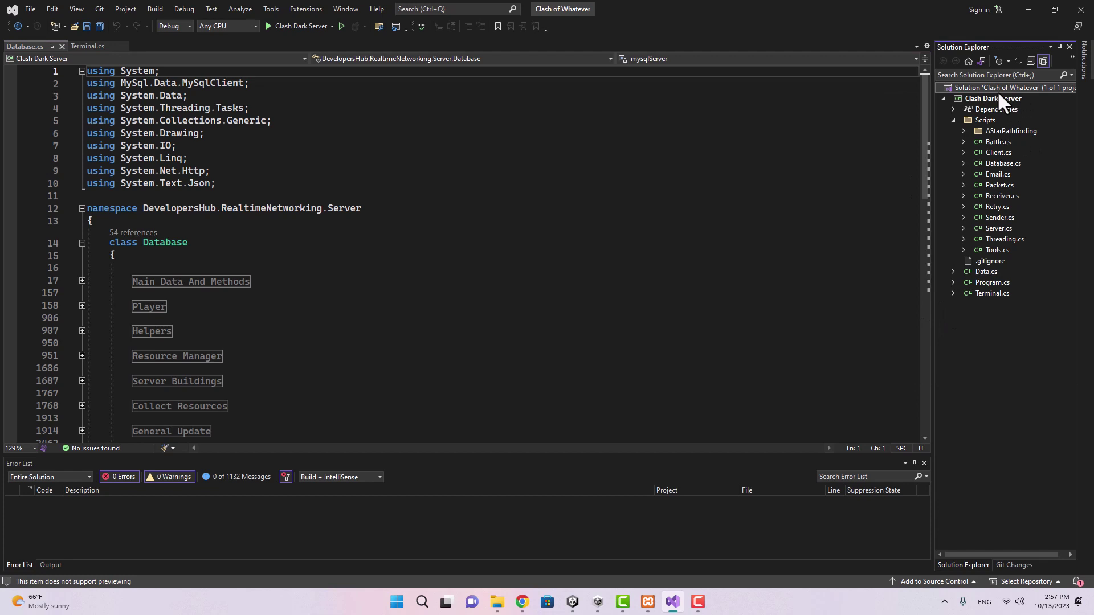
# Rename the Clash Dark Server project inside the solution as Clash of Whatever.
pyautogui.rightClick(983, 98)
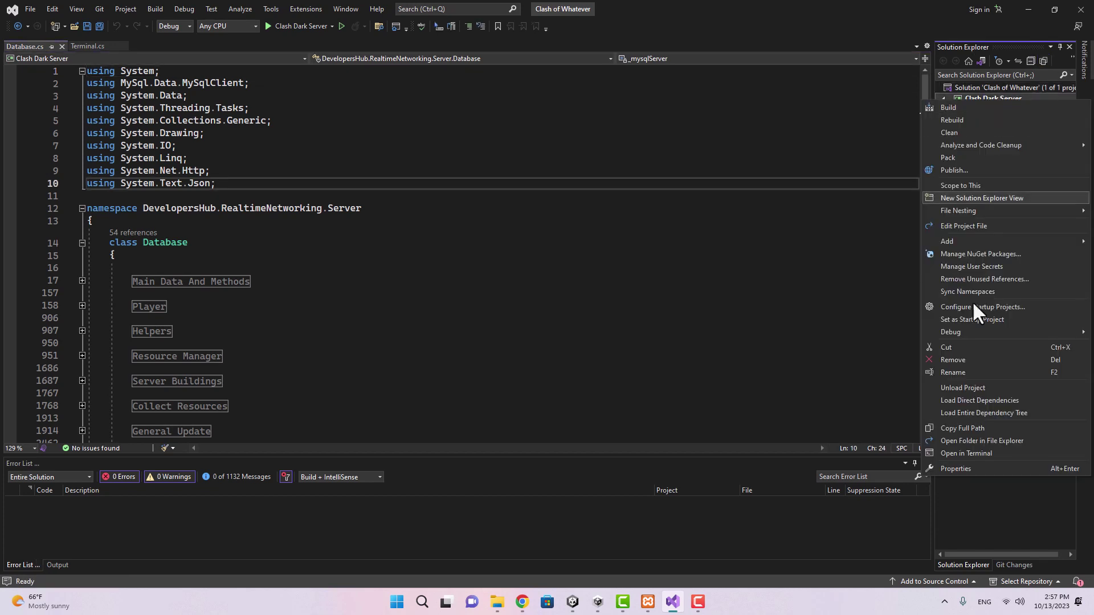
pyautogui.click(968, 372)
pyautogui.write('of Whatever')
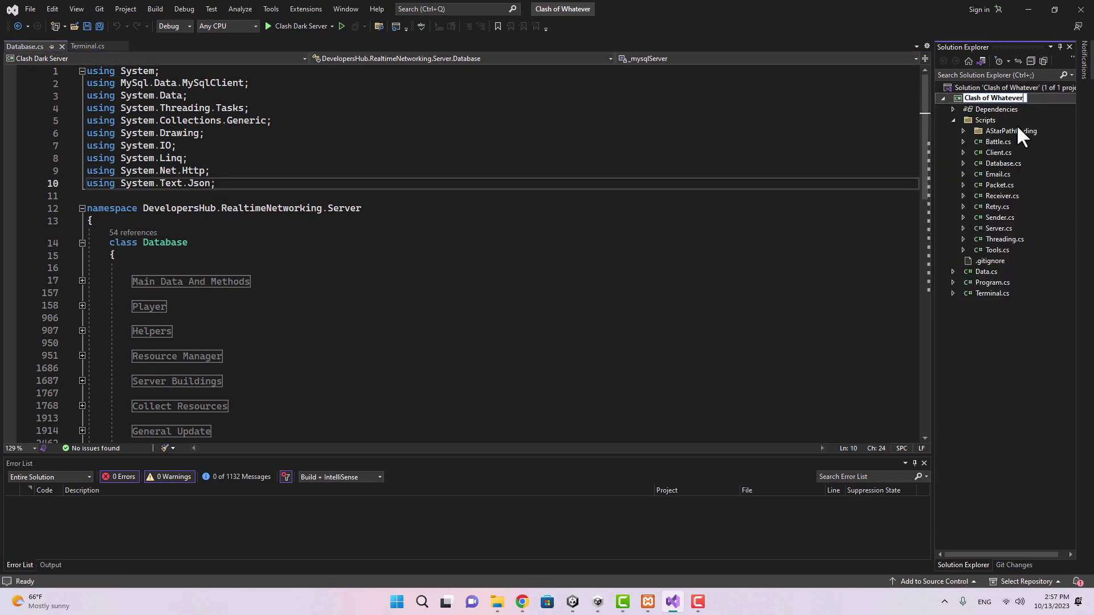
pyautogui.press('Return')
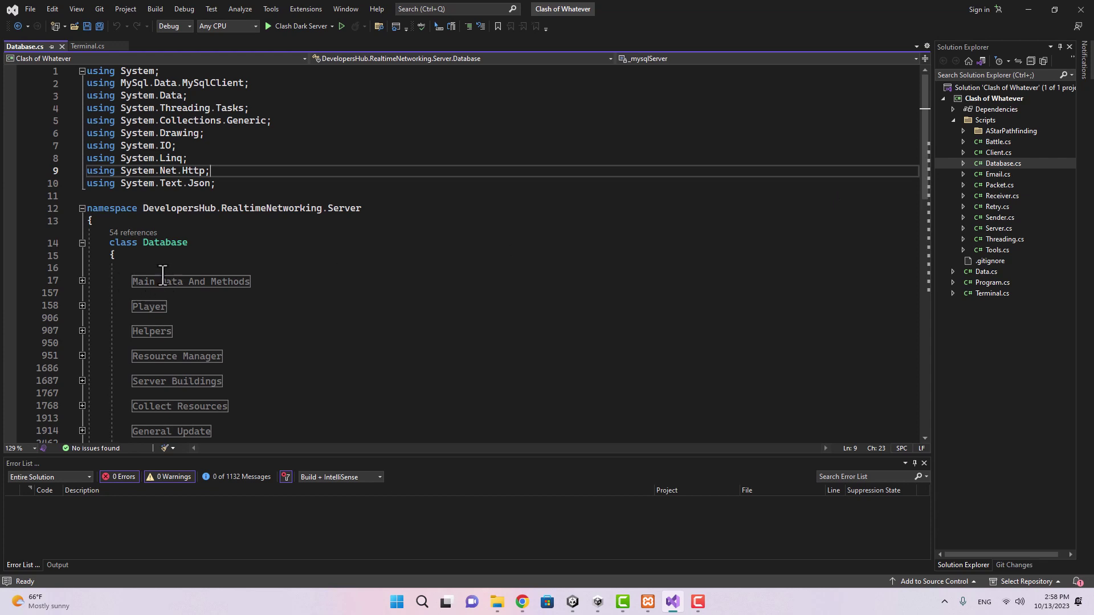
# Expand the Main Data And Methods region in Database.cs and review the MySQL server, username, password and database constants.
pyautogui.click(82, 281)
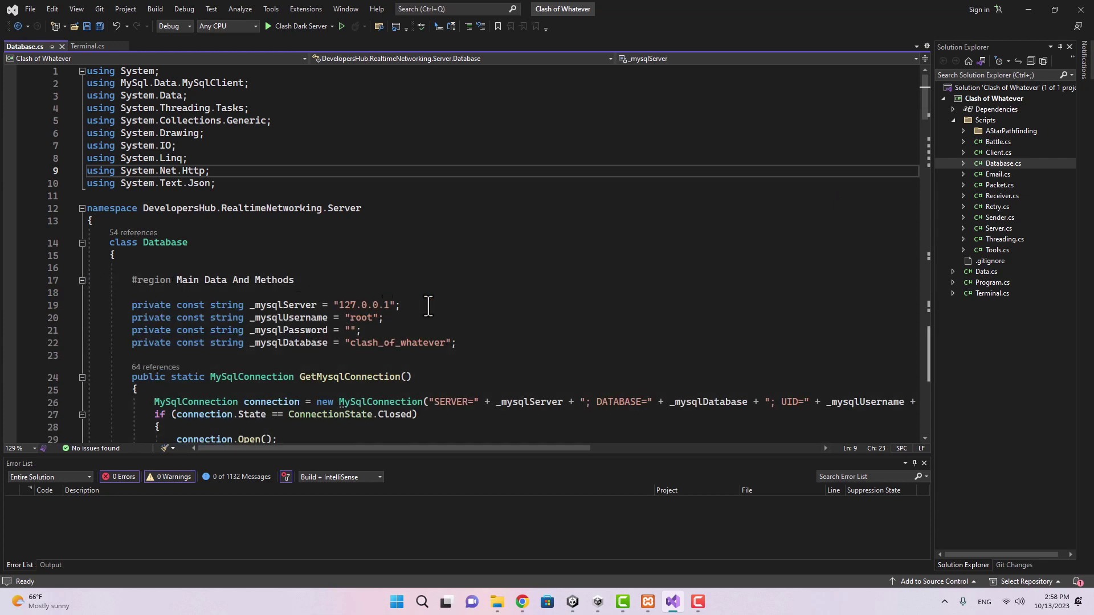
pyautogui.moveTo(401, 305); pyautogui.dragTo(334, 306)
pyautogui.click(383, 318)
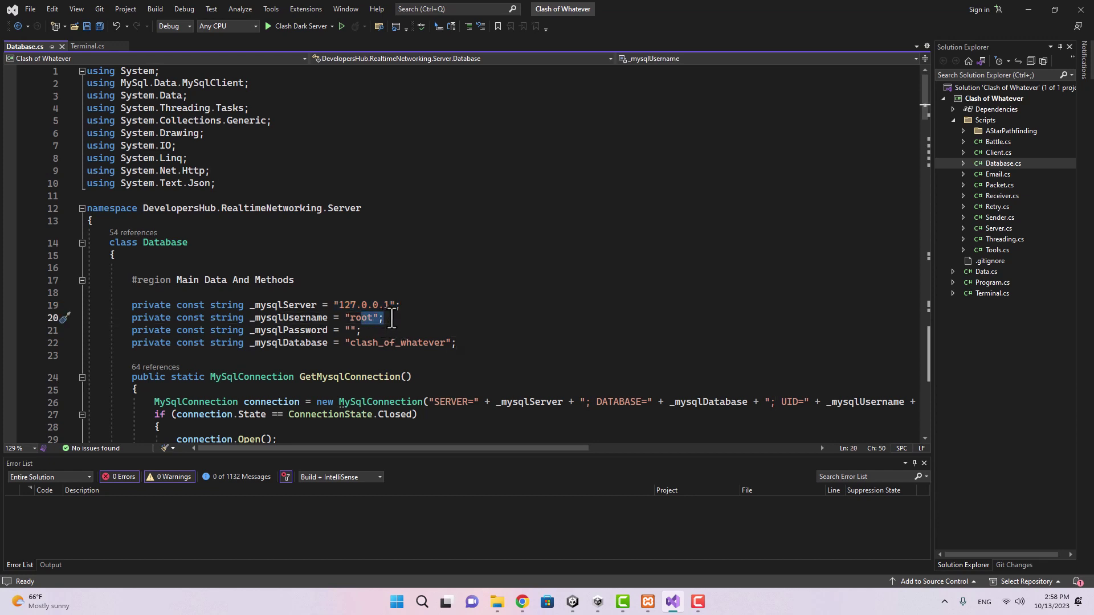
pyautogui.click(358, 330)
pyautogui.moveTo(359, 331); pyautogui.dragTo(335, 332)
pyautogui.click(478, 336)
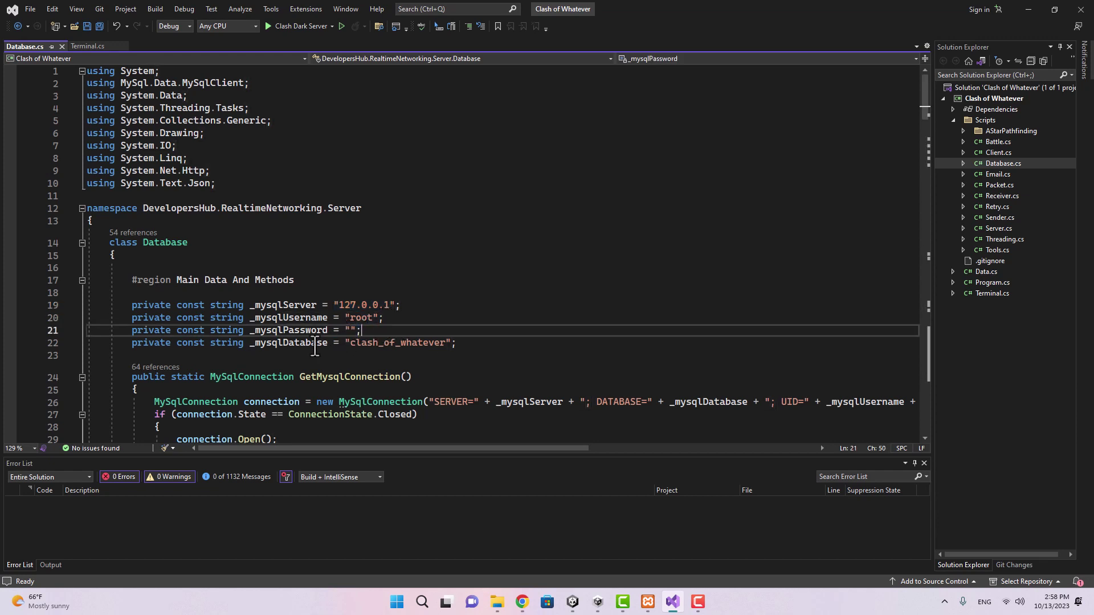
pyautogui.click(287, 343)
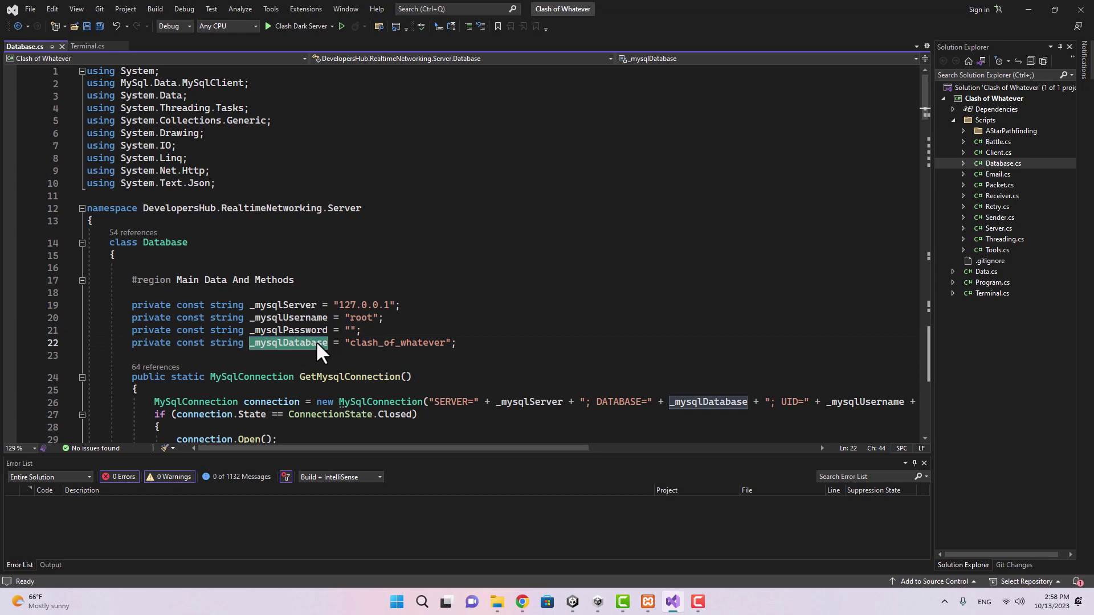
pyautogui.doubleClick(400, 343)
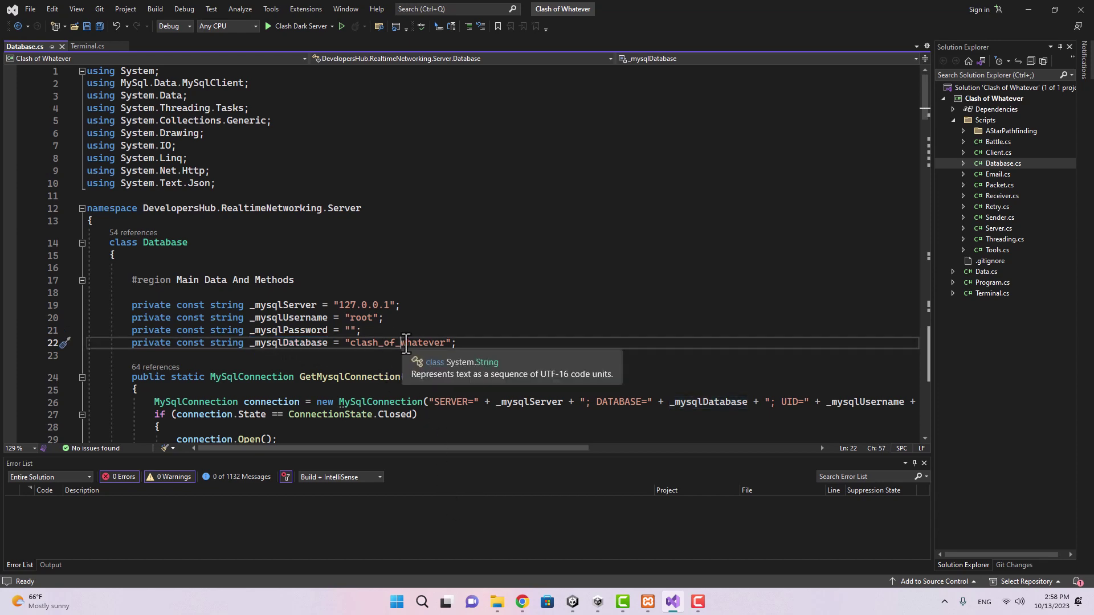
# Copy the database name clash_of_whatever from phpMyAdmin in Chrome and paste it as the _mysqlDatabase value in Database.cs in Visual Studio.
pyautogui.click(522, 603)
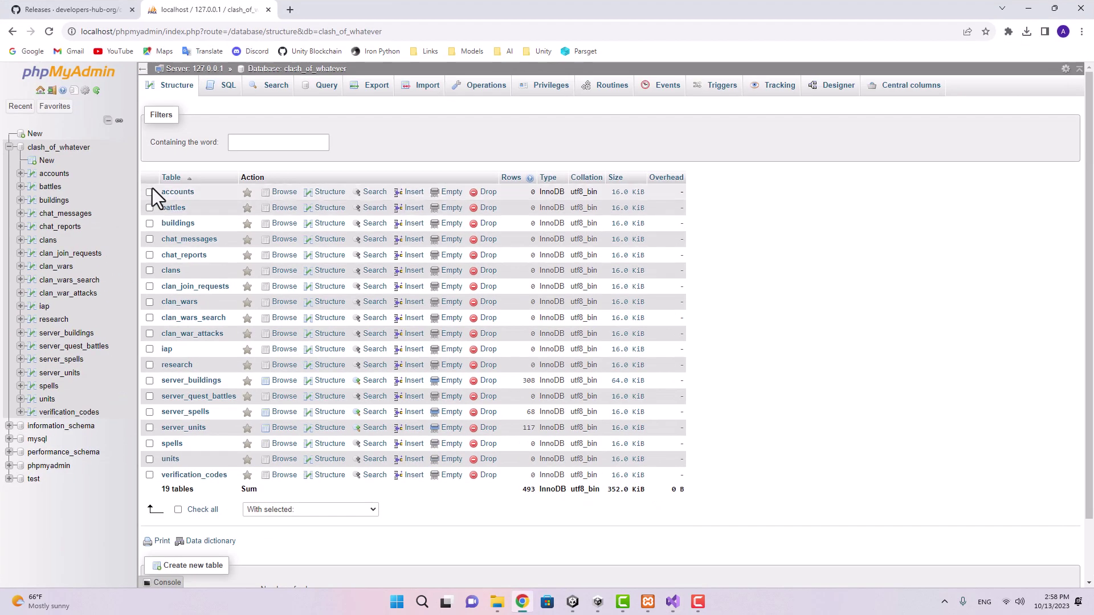
pyautogui.doubleClick(34, 149)
pyautogui.rightClick(73, 149)
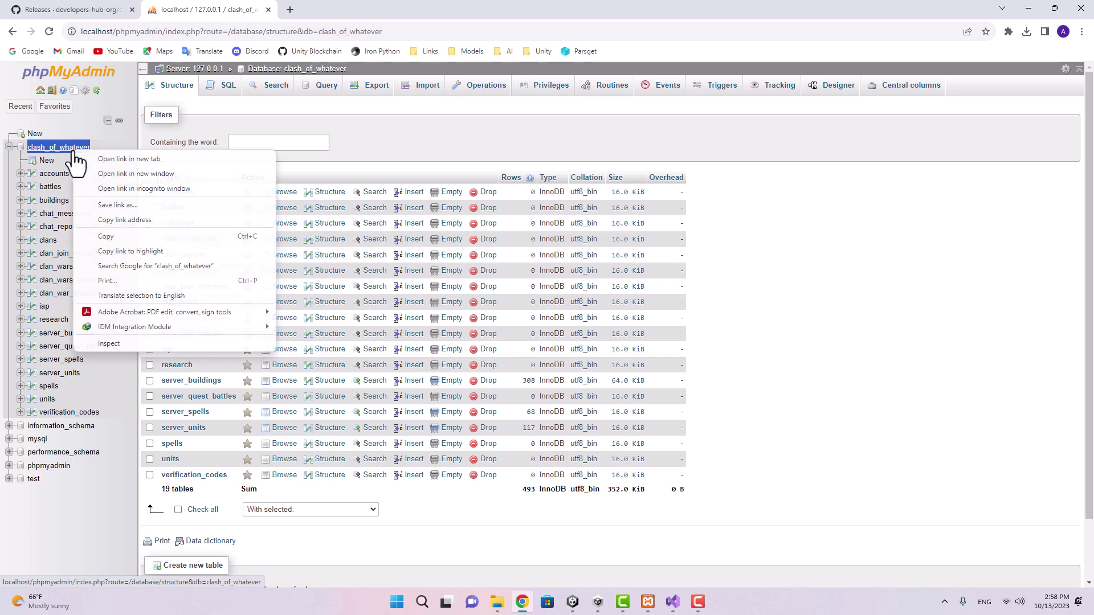
pyautogui.click(117, 236)
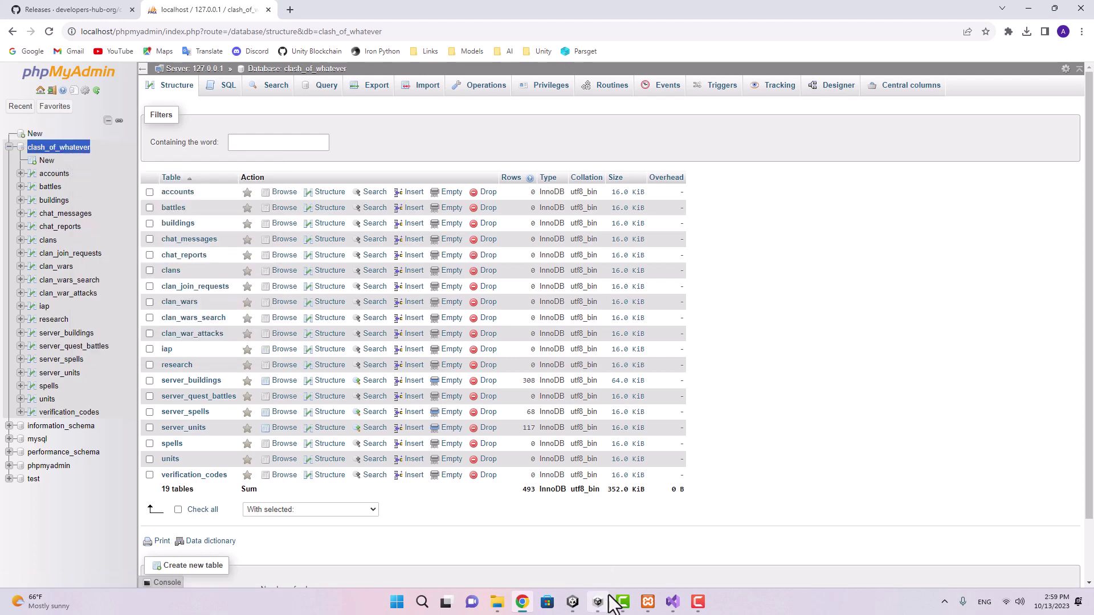
pyautogui.click(673, 602)
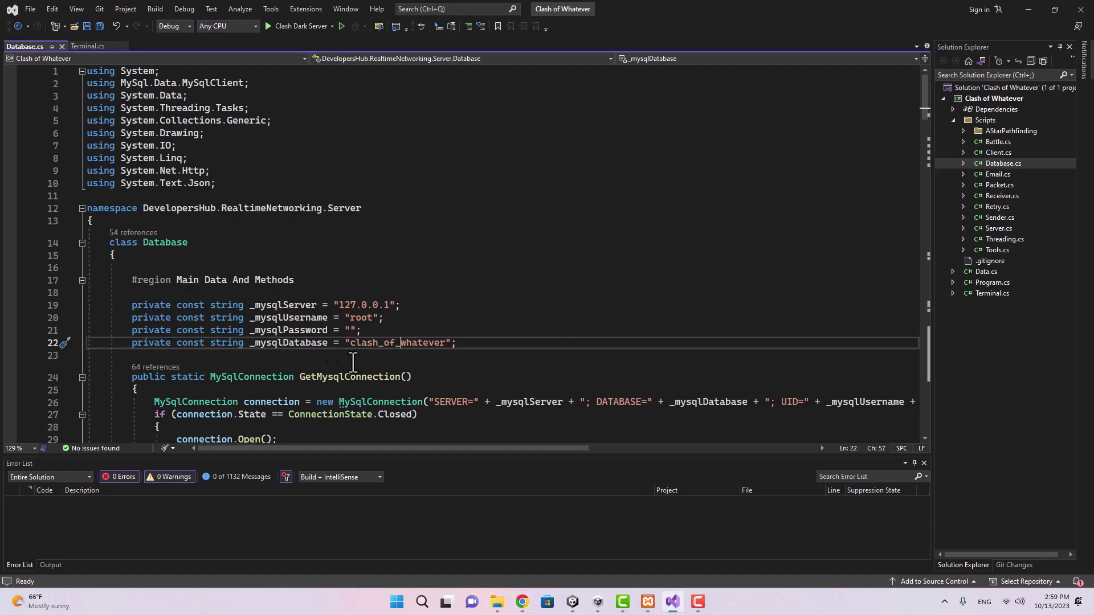
pyautogui.doubleClick(380, 342)
pyautogui.rightClick(379, 340)
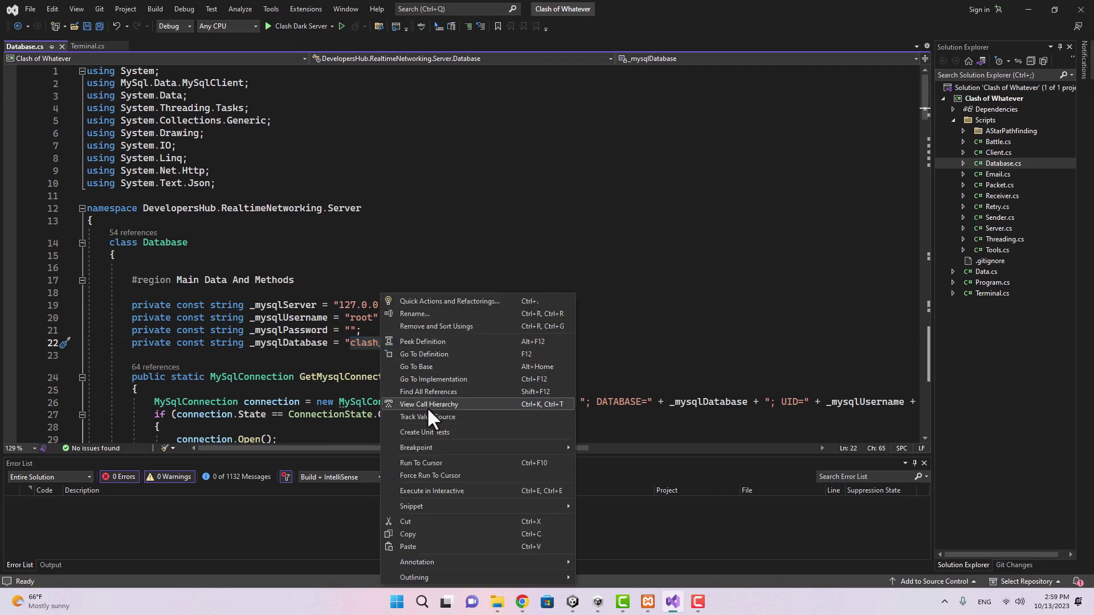
pyautogui.click(402, 547)
pyautogui.click(390, 329)
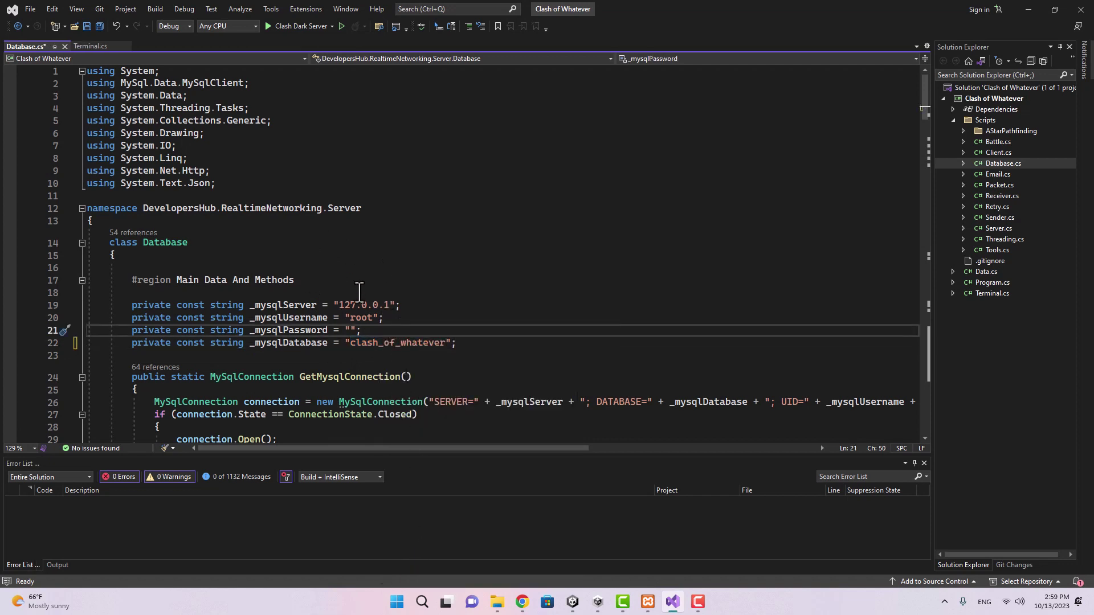
pyautogui.moveTo(227, 305); pyautogui.dragTo(459, 345)
pyautogui.click(289, 268)
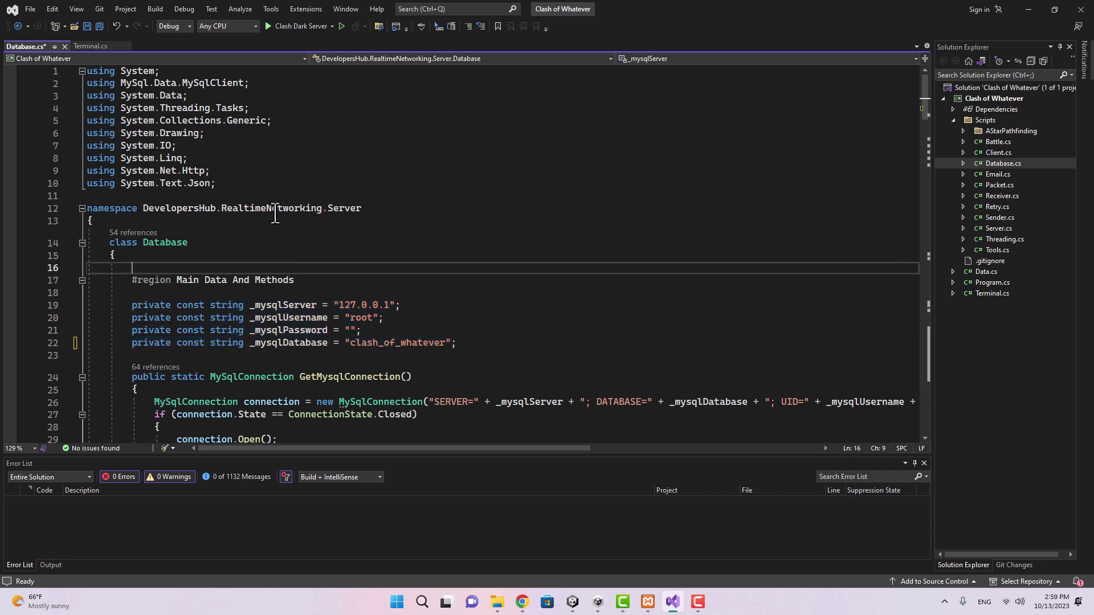
# Expand the Connection region in Terminal.cs and examine the dataFolderPath and logFolderPath settings.
pyautogui.click(90, 46)
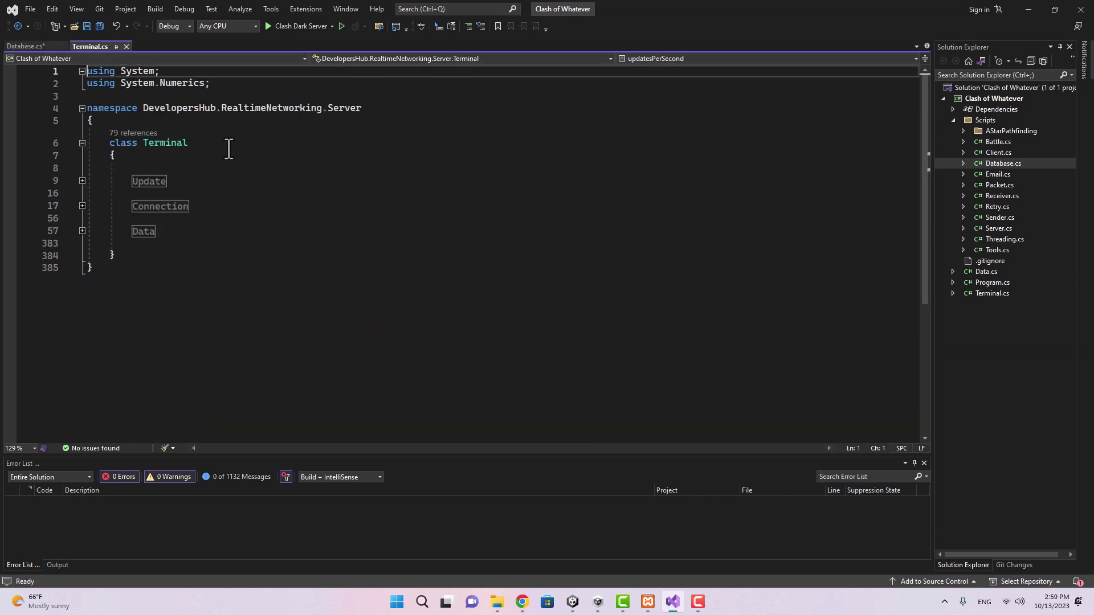
pyautogui.click(82, 206)
pyautogui.click(579, 282)
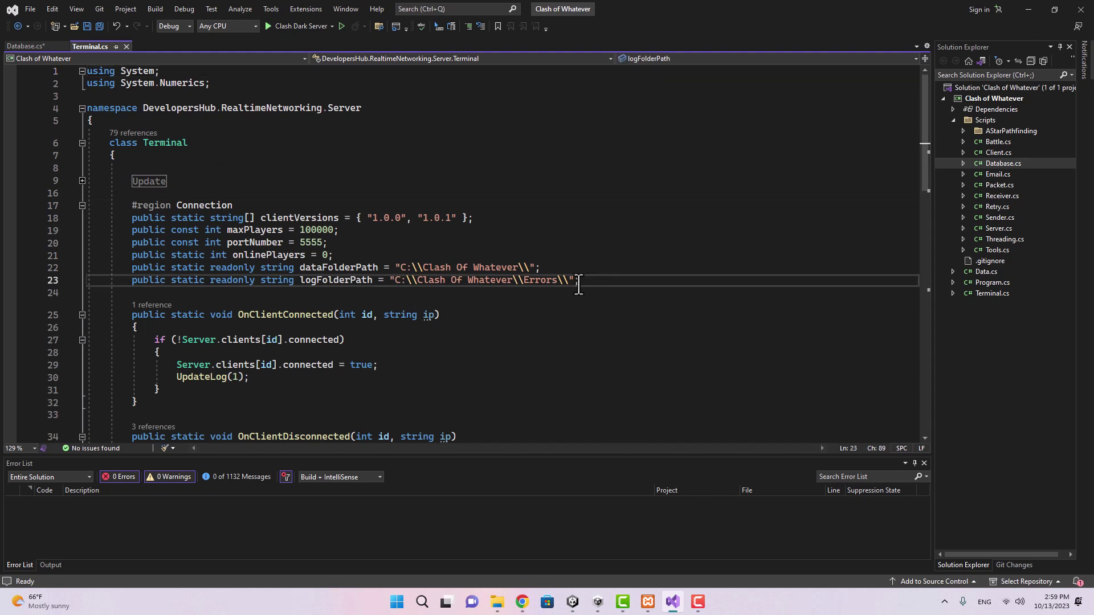
pyautogui.moveTo(578, 282); pyautogui.dragTo(89, 268)
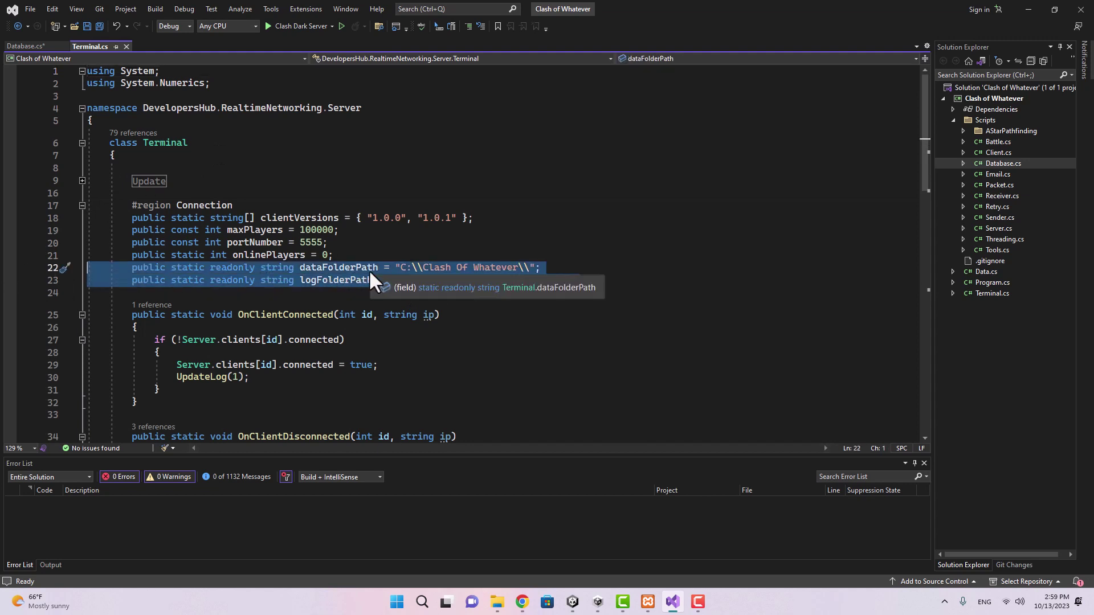
pyautogui.click(592, 281)
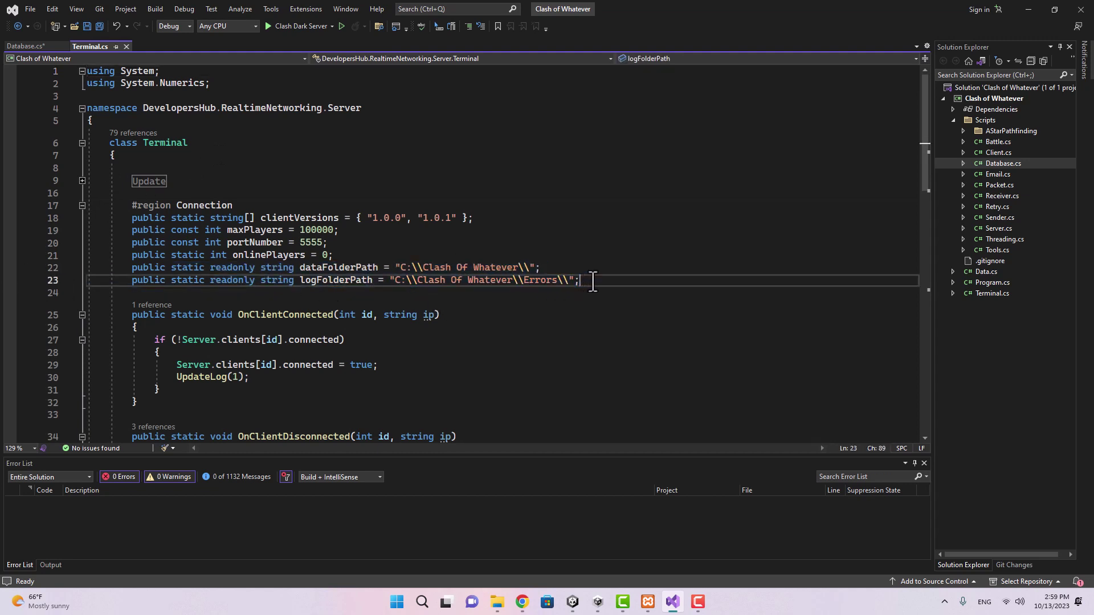
pyautogui.moveTo(593, 282); pyautogui.dragTo(34, 270)
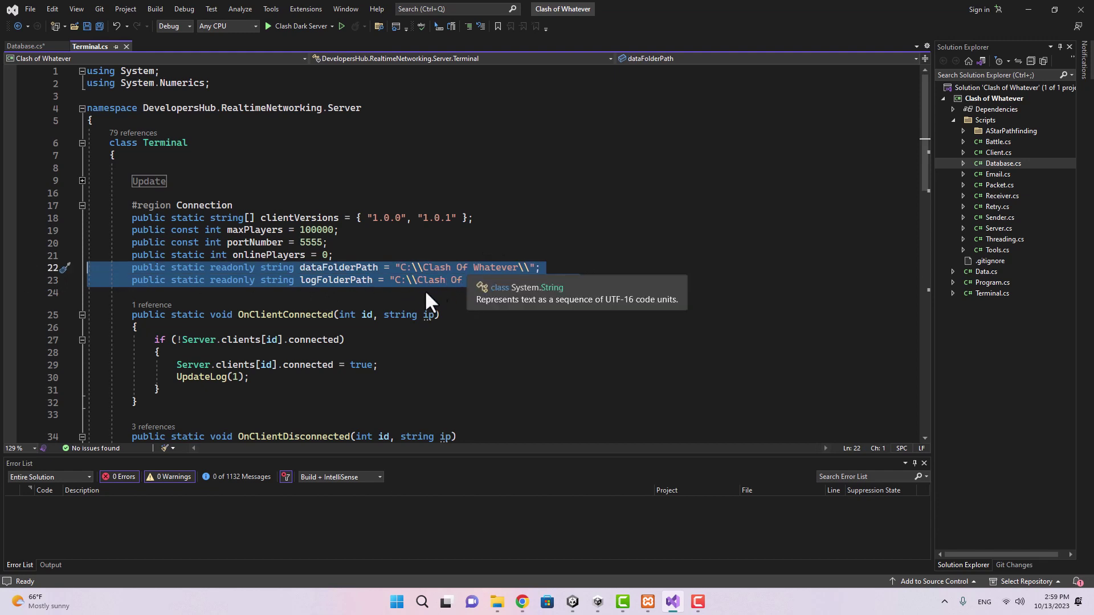
pyautogui.click(505, 231)
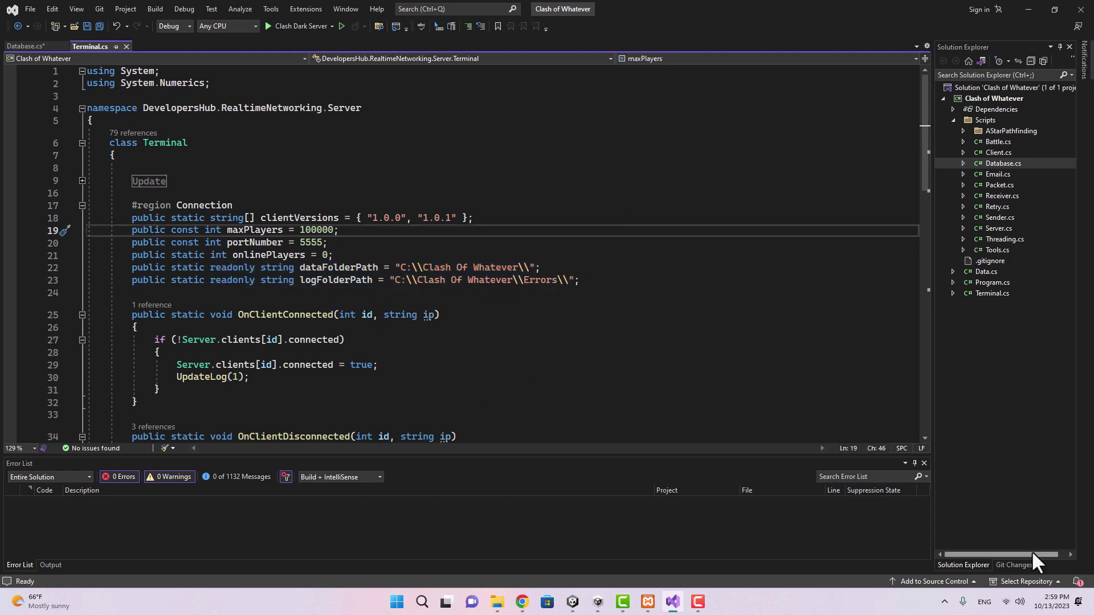
# Switch to Unity Hub and open the Client project from the clash-of-clans-clone-1.0.0 folder on the Desktop.
pyautogui.click(598, 603)
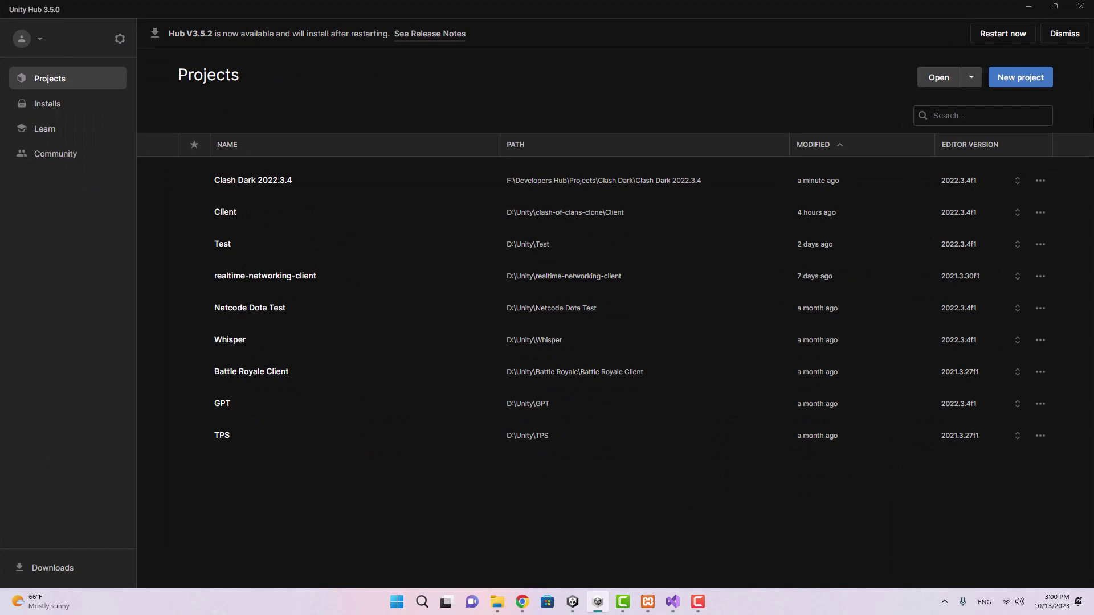
pyautogui.click(939, 81)
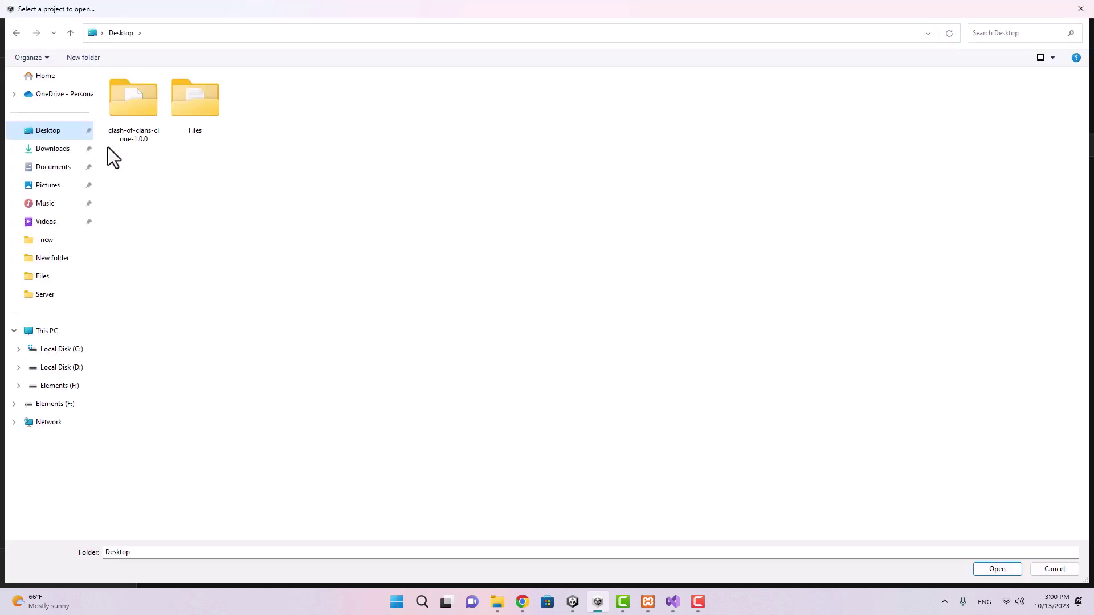
pyautogui.doubleClick(131, 132)
pyautogui.click(129, 96)
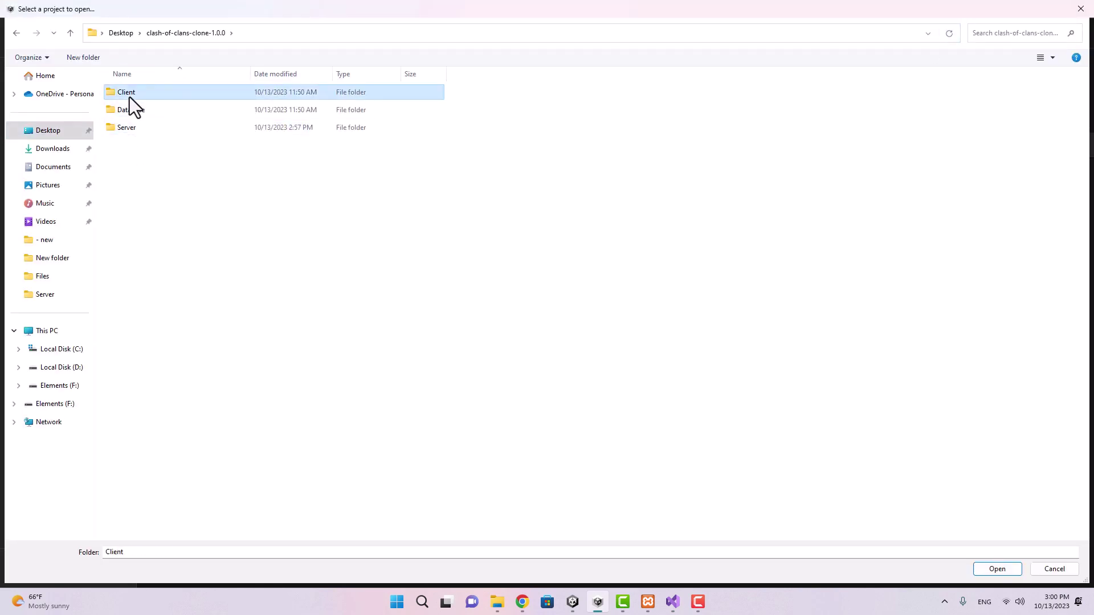
pyautogui.doubleClick(129, 97)
pyautogui.click(997, 568)
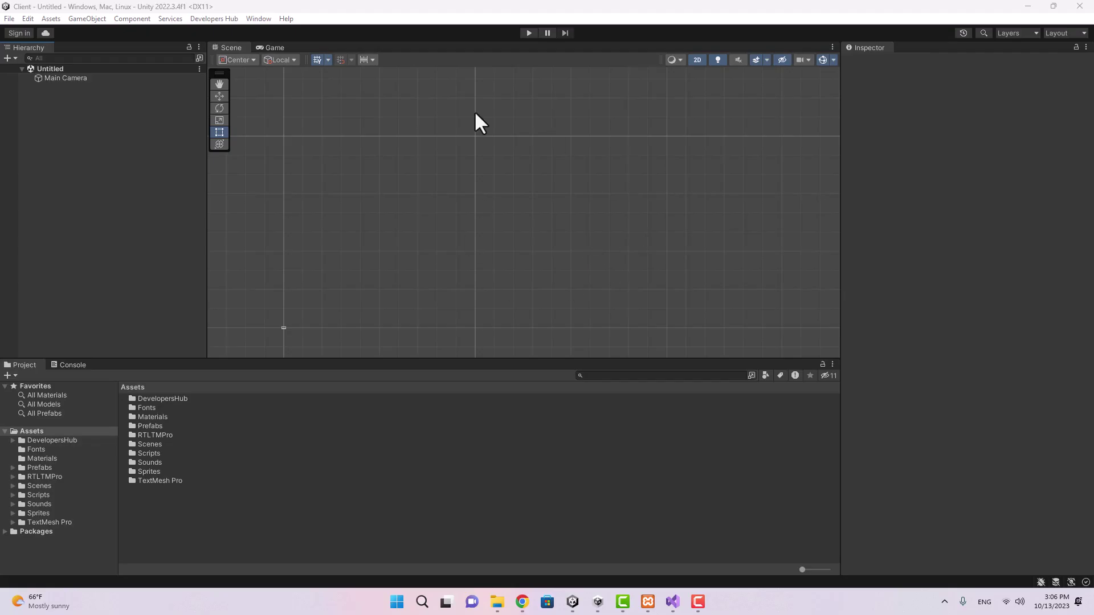
# Switch to Visual Studio and check the portNumber constant in the Connection region of Terminal.cs.
pyautogui.click(673, 602)
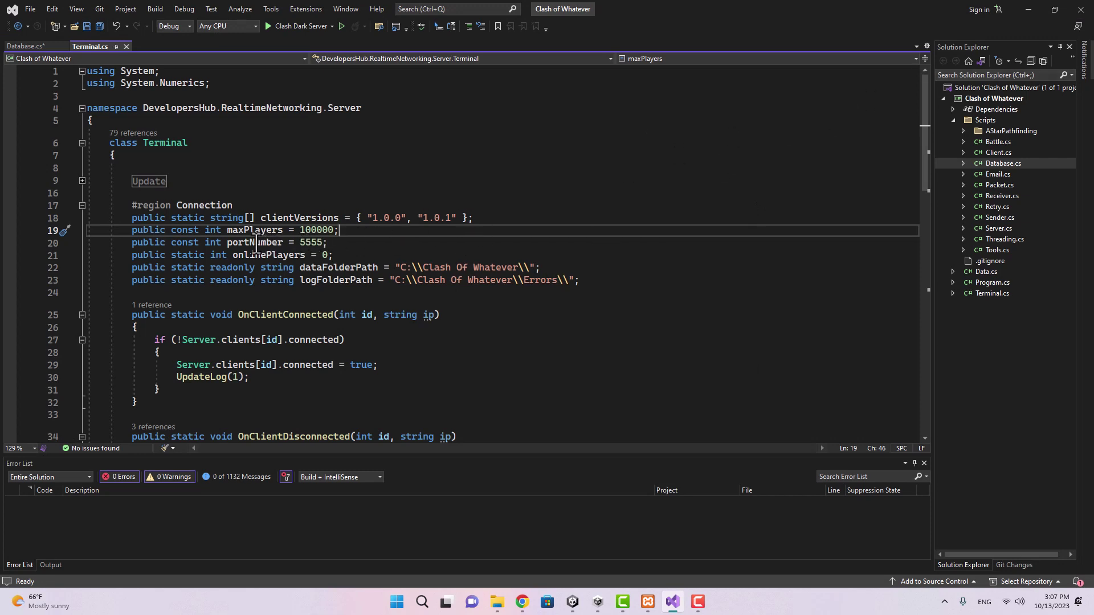
pyautogui.moveTo(227, 243); pyautogui.dragTo(330, 242)
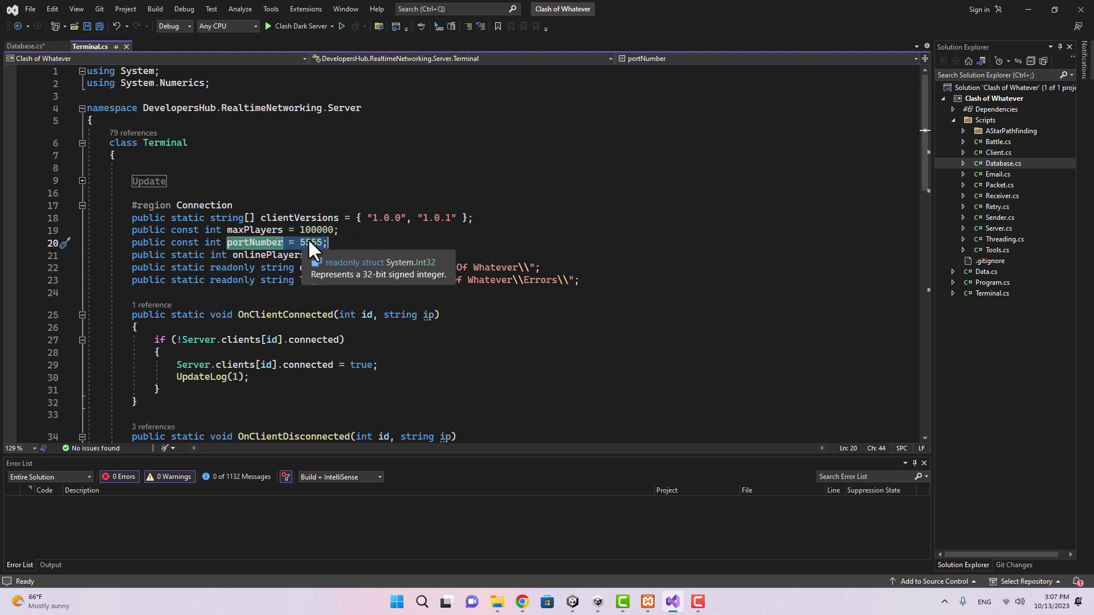
pyautogui.doubleClick(306, 242)
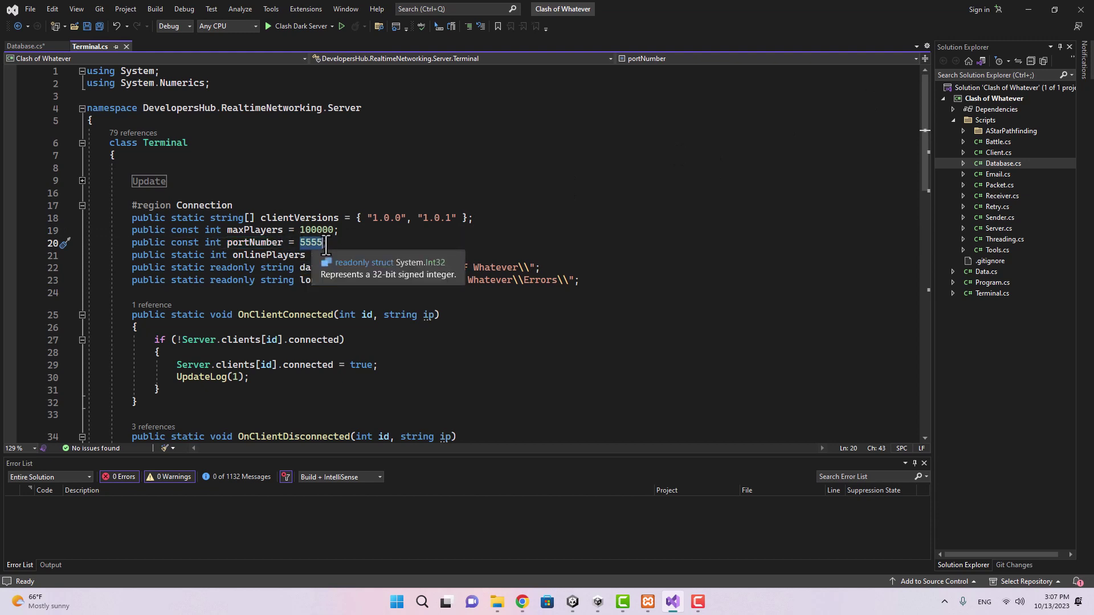
pyautogui.click(330, 242)
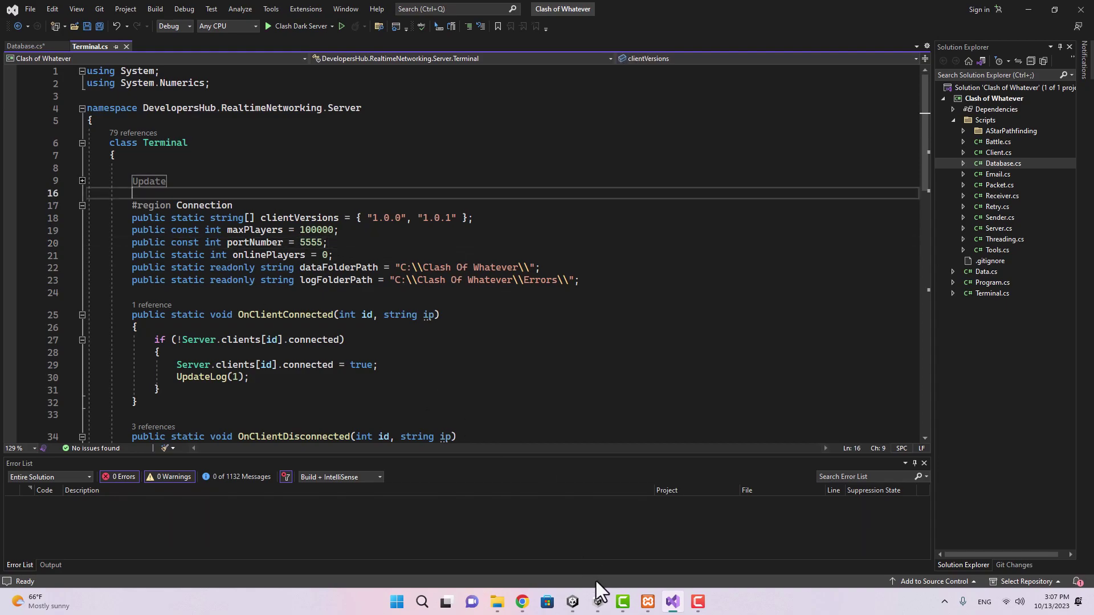
# Switch to the Unity editor, open the Realtime Networking settings and review the Ip and Port credentials.
pyautogui.moveTo(572, 602)
pyautogui.click(634, 539)
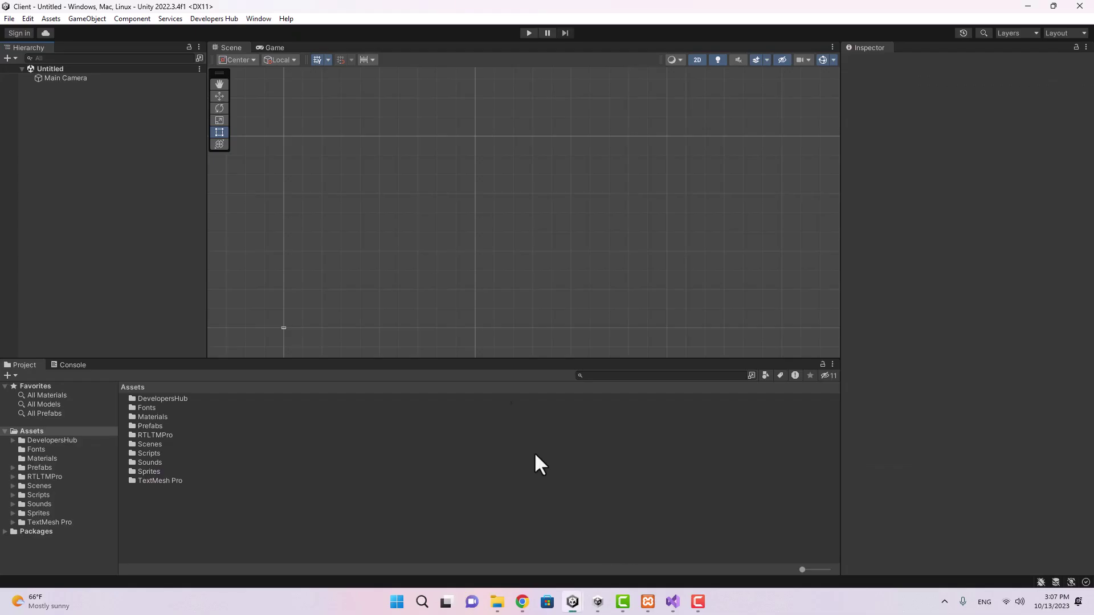
pyautogui.click(226, 19)
pyautogui.moveTo(251, 32)
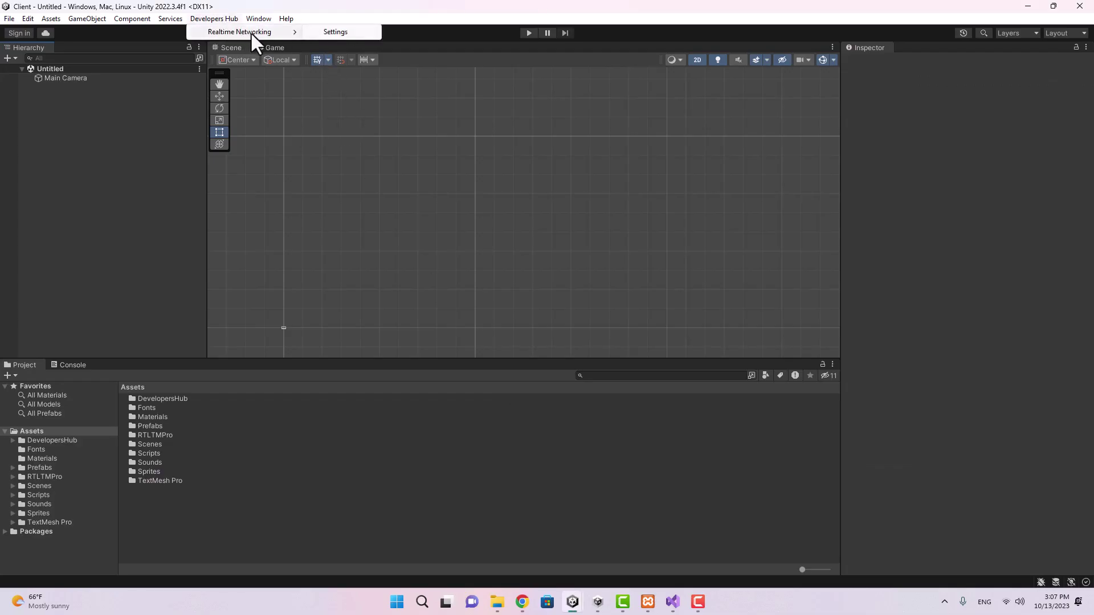
pyautogui.click(340, 32)
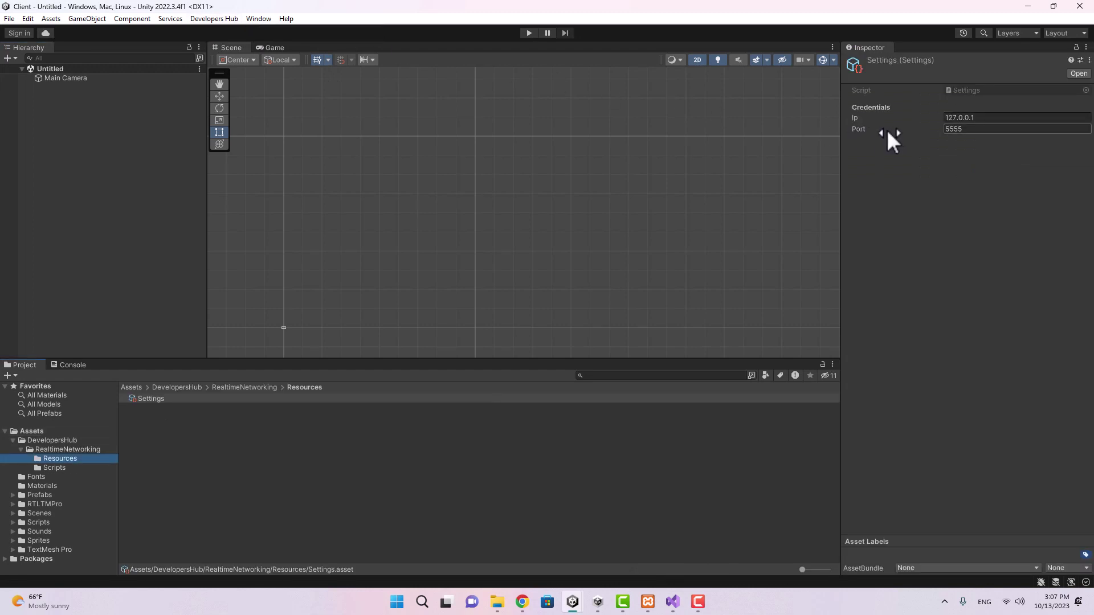
pyautogui.click(965, 129)
pyautogui.click(954, 118)
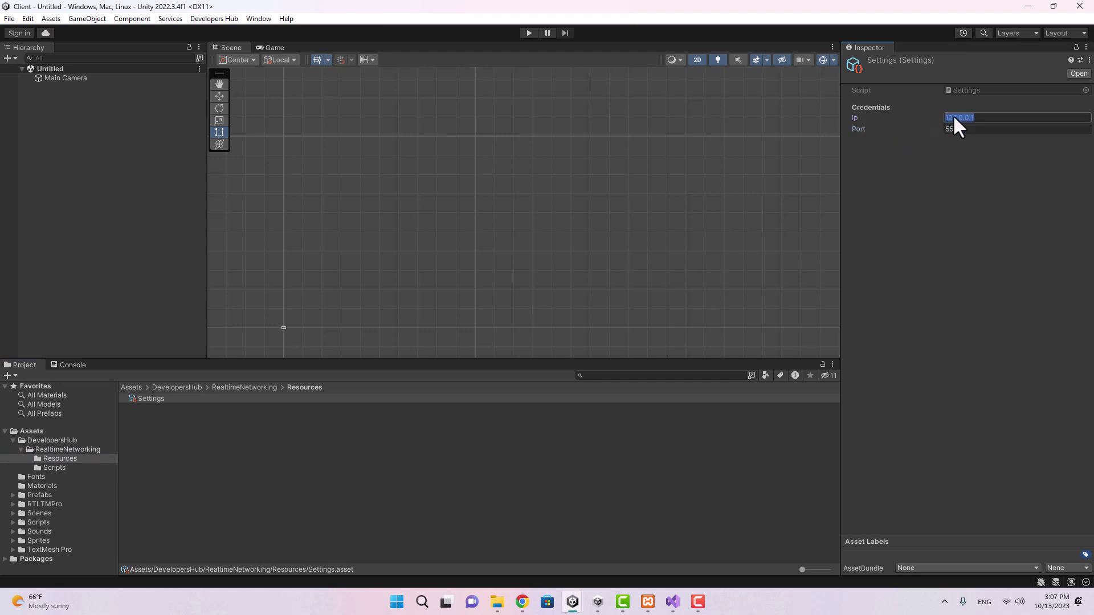
pyautogui.click(974, 117)
pyautogui.moveTo(976, 118); pyautogui.dragTo(947, 118)
pyautogui.moveTo(978, 118); pyautogui.dragTo(950, 117)
pyautogui.click(969, 118)
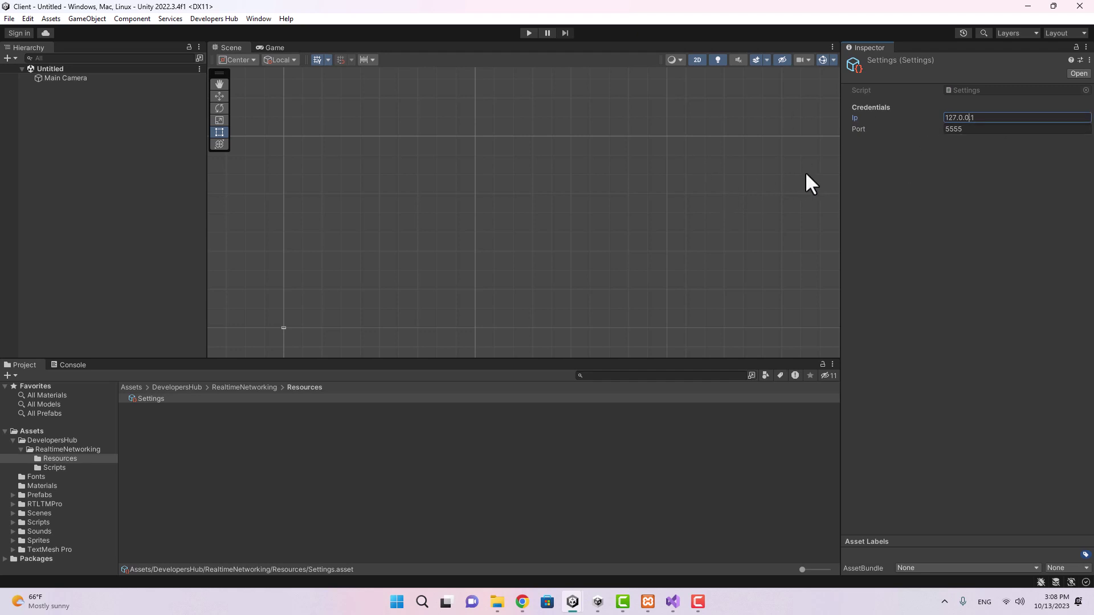
pyautogui.doubleClick(966, 117)
pyautogui.click(959, 128)
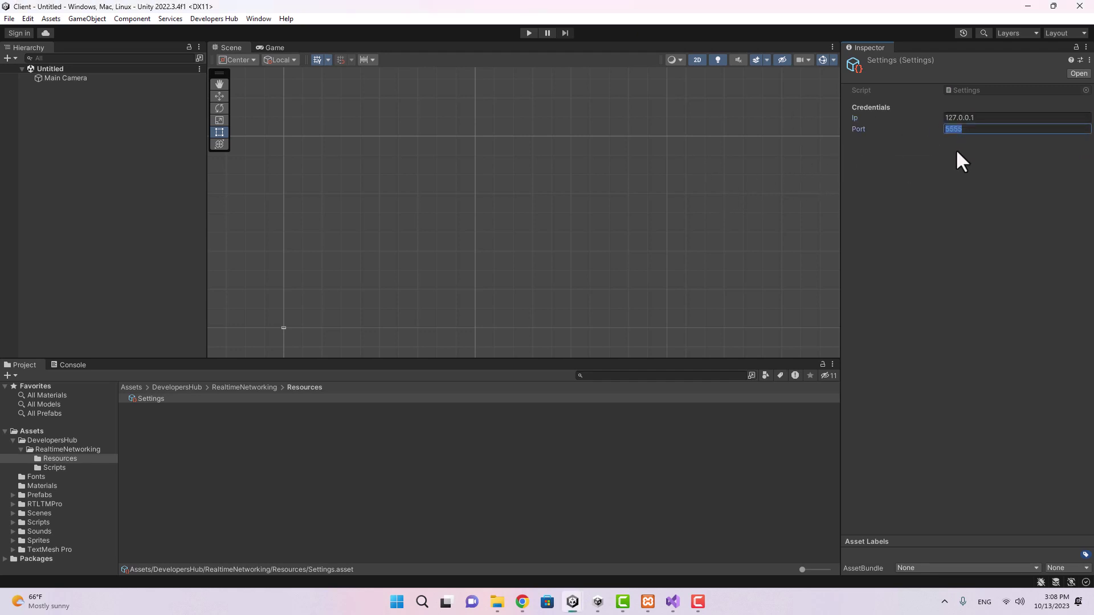
# Open the Build Settings and review the Start and Game scenes and the Android and Windows, Mac, Linux platforms.
pyautogui.click(10, 18)
pyautogui.click(57, 160)
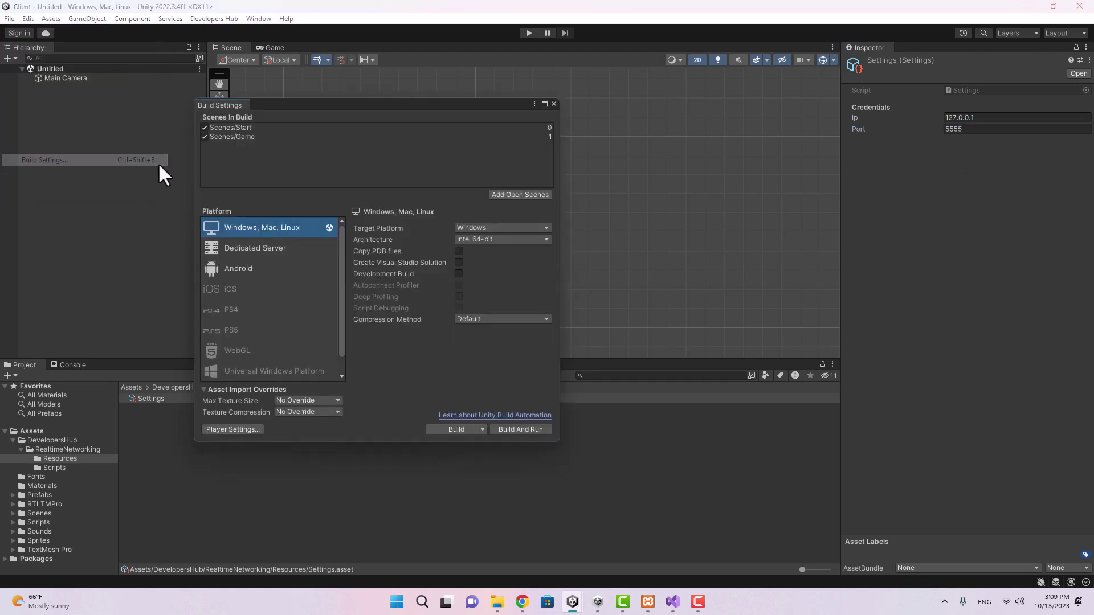
pyautogui.click(245, 127)
pyautogui.click(251, 136)
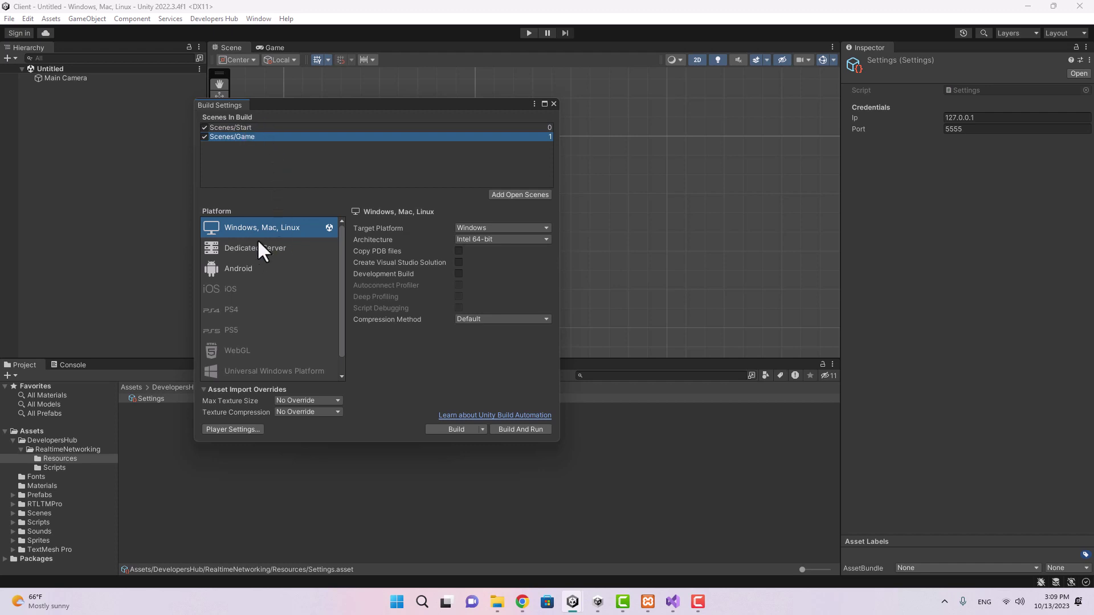
pyautogui.click(250, 270)
pyautogui.click(270, 229)
# Compare the Version in Unity's Player settings with the clientVersions array in Terminal.cs in Visual Studio.
pyautogui.click(232, 428)
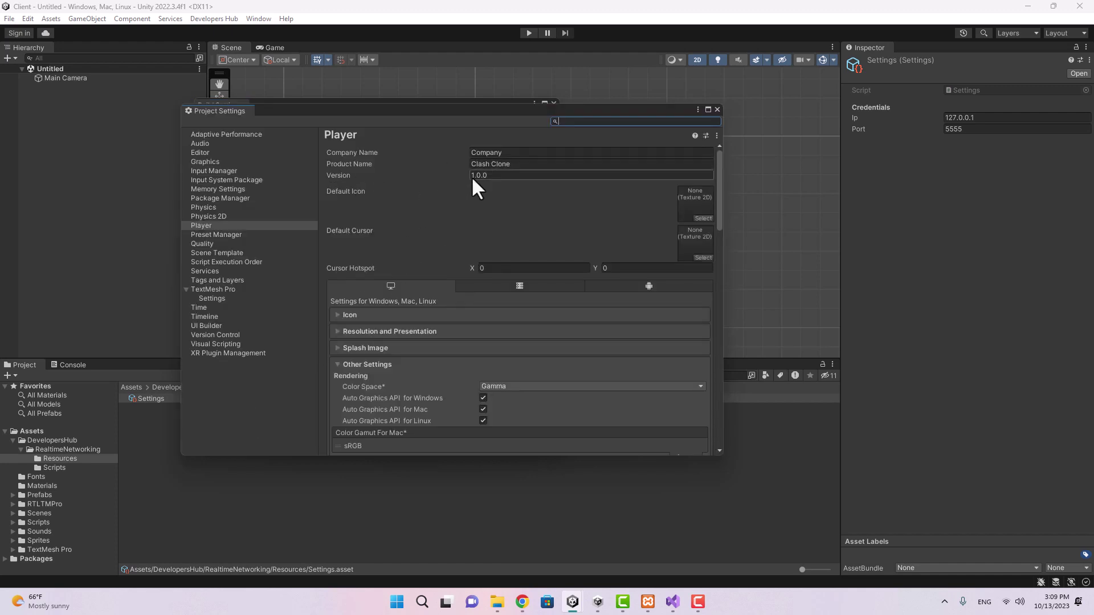
pyautogui.click(472, 176)
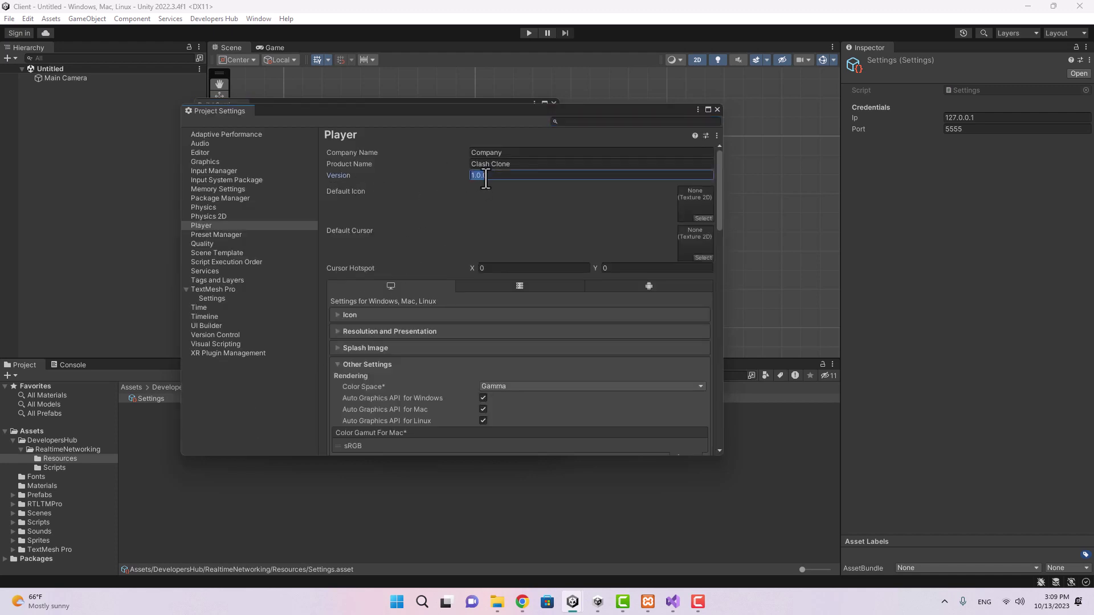
pyautogui.click(672, 602)
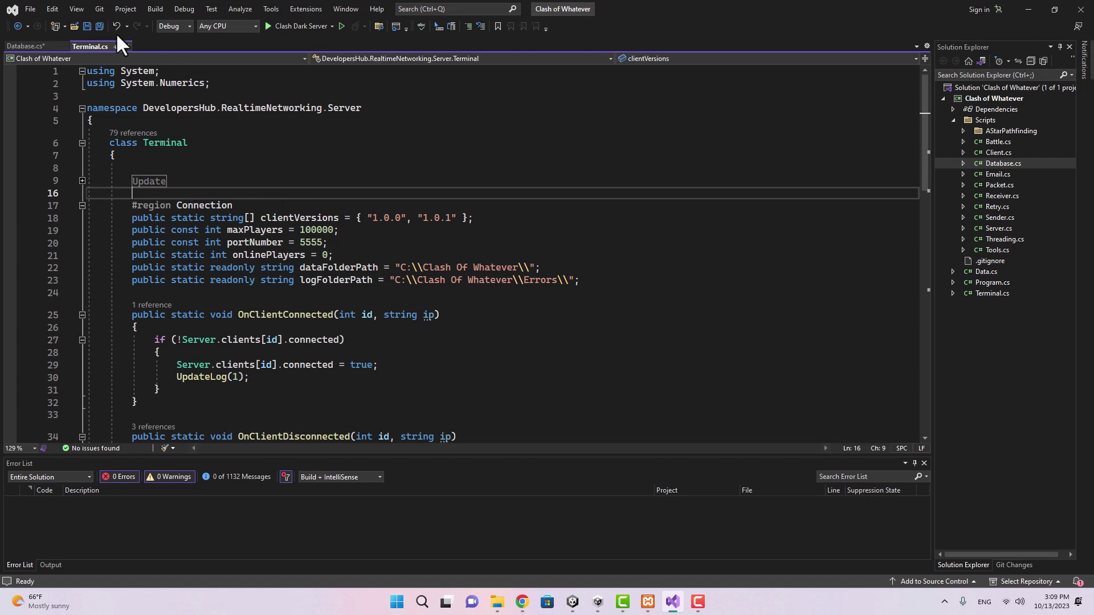
pyautogui.doubleClick(187, 206)
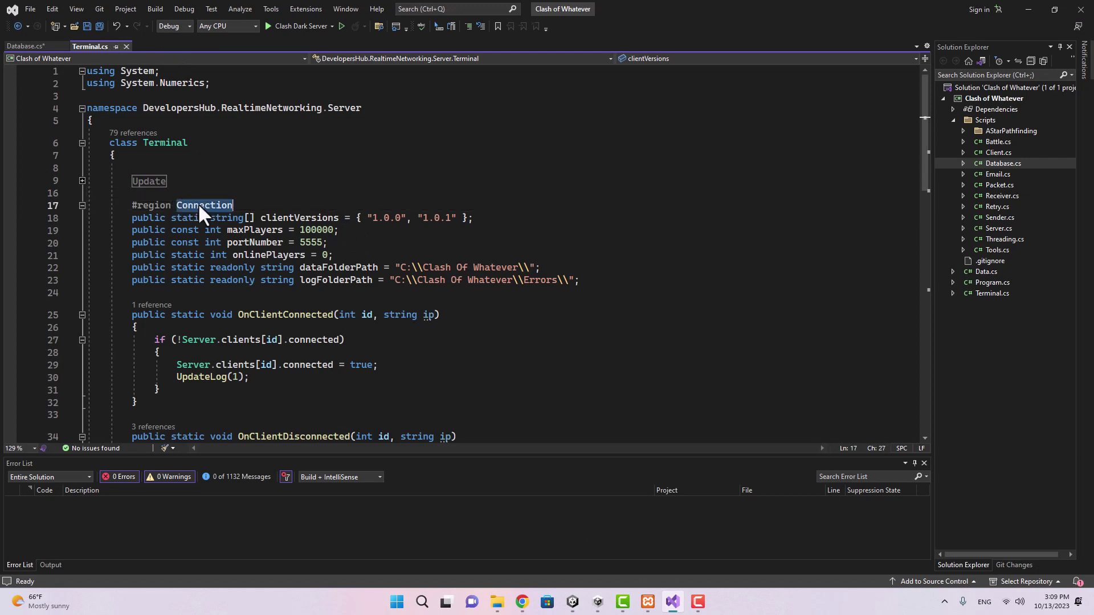
pyautogui.doubleClick(289, 218)
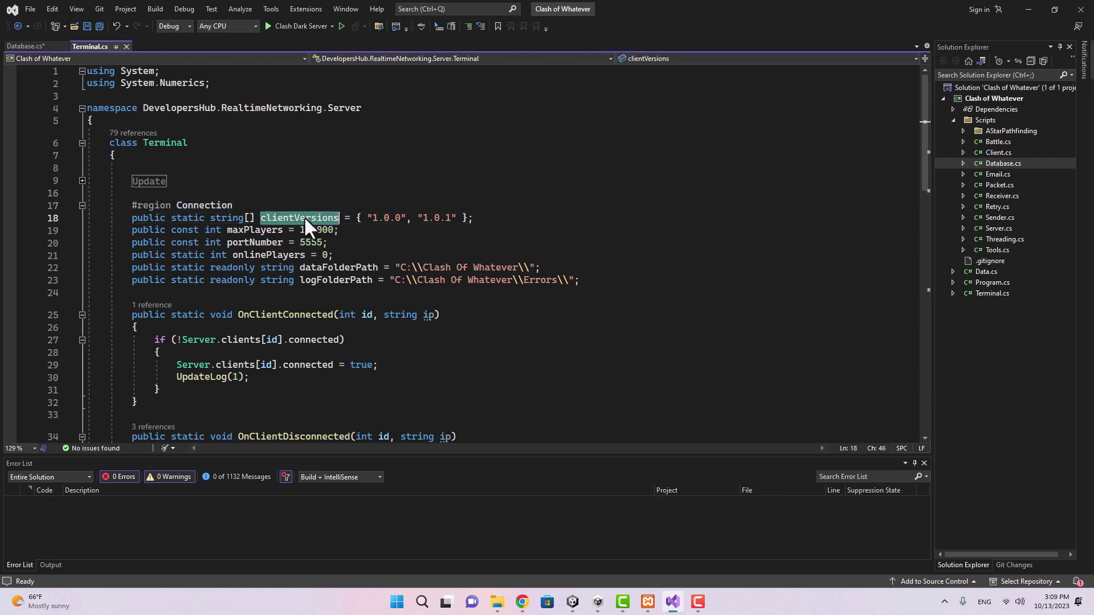
pyautogui.moveTo(362, 218); pyautogui.dragTo(456, 218)
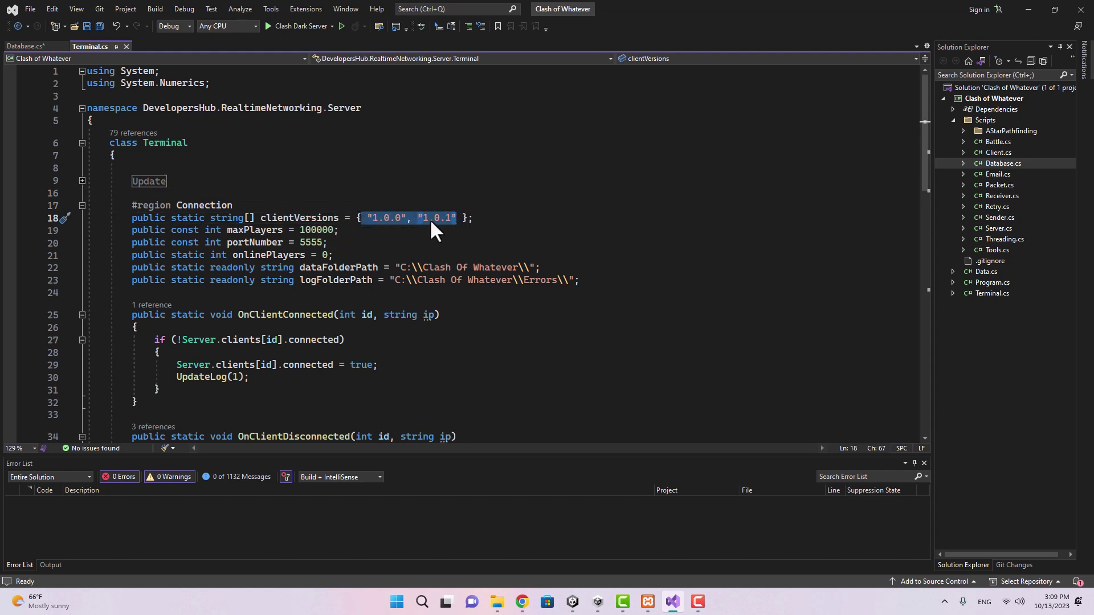
pyautogui.click(341, 199)
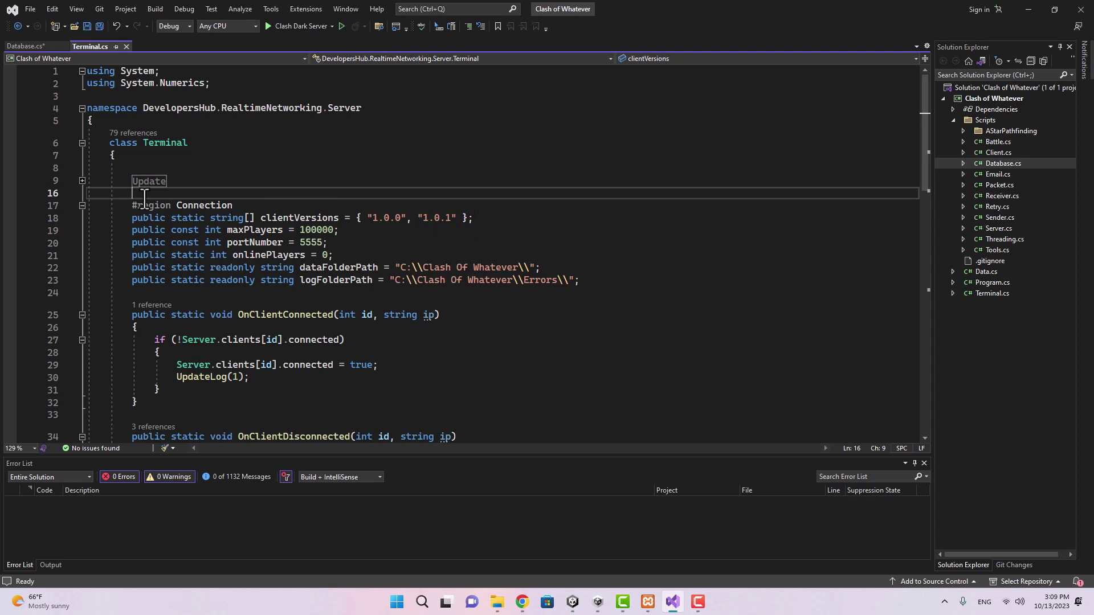
pyautogui.moveTo(130, 205); pyautogui.dragTo(510, 294)
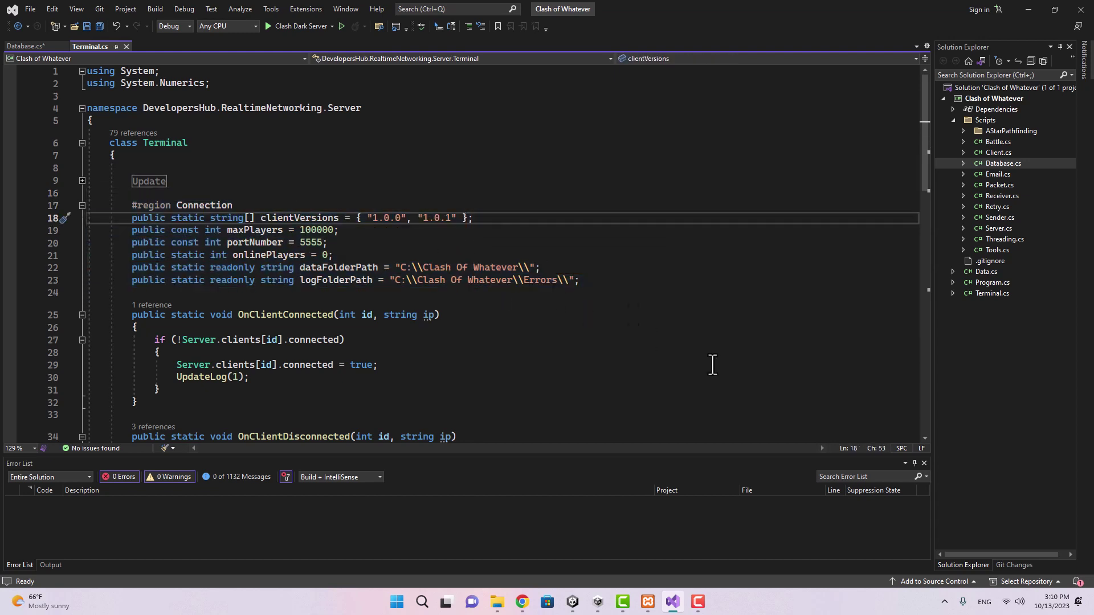
# Run the server project from Visual Studio and allow it through Windows Defender Firewall on public networks.
pyautogui.click(283, 25)
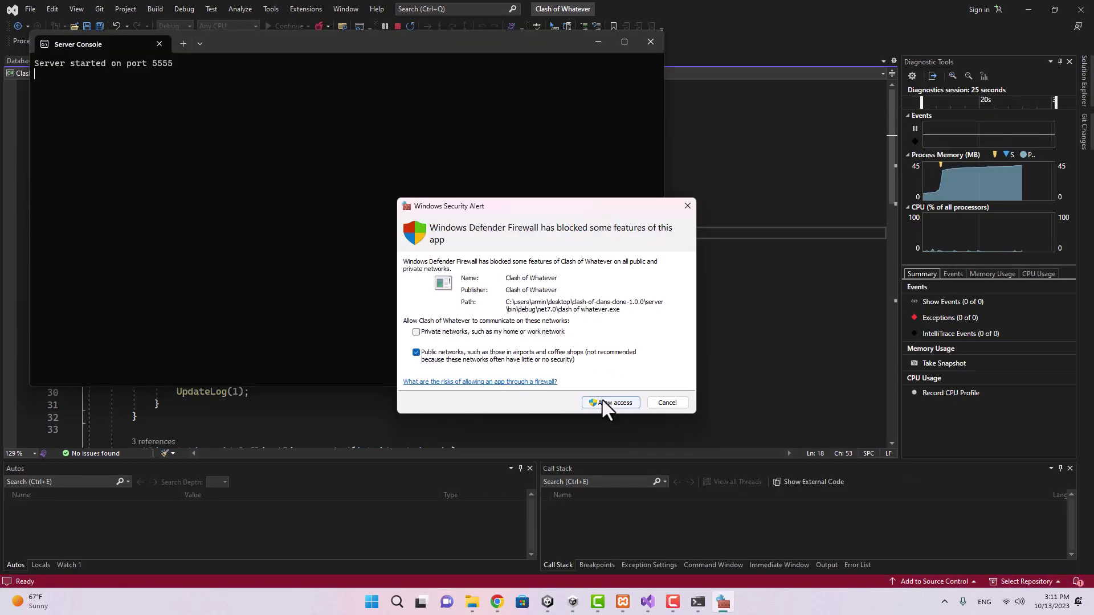
pyautogui.click(610, 403)
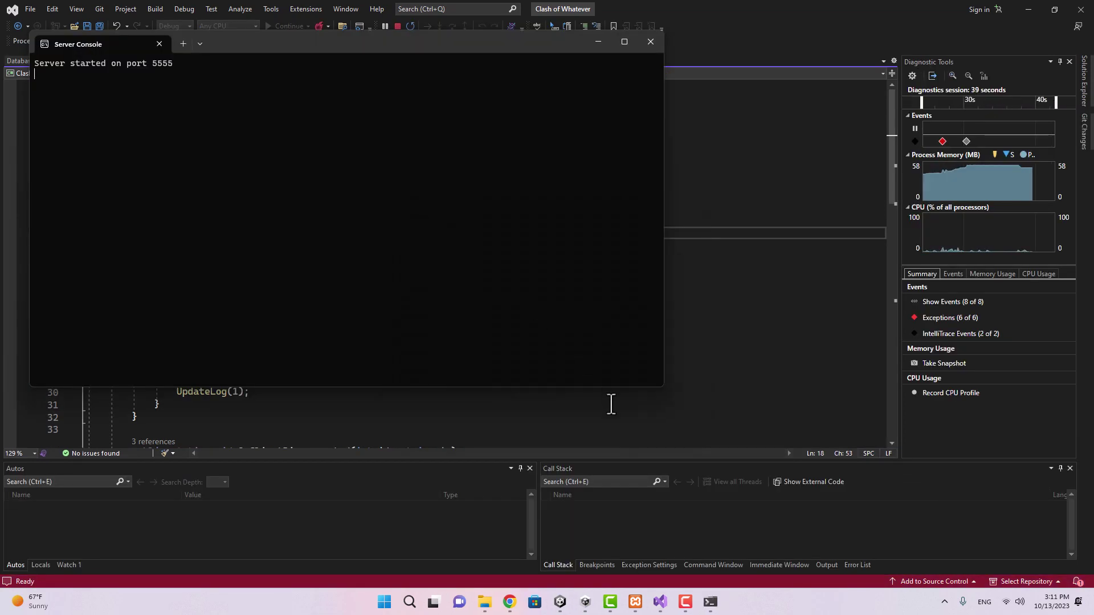
# Return to Unity, close the Project Settings and Build Settings windows, and open the Start scene from the Scenes folder.
pyautogui.click(560, 602)
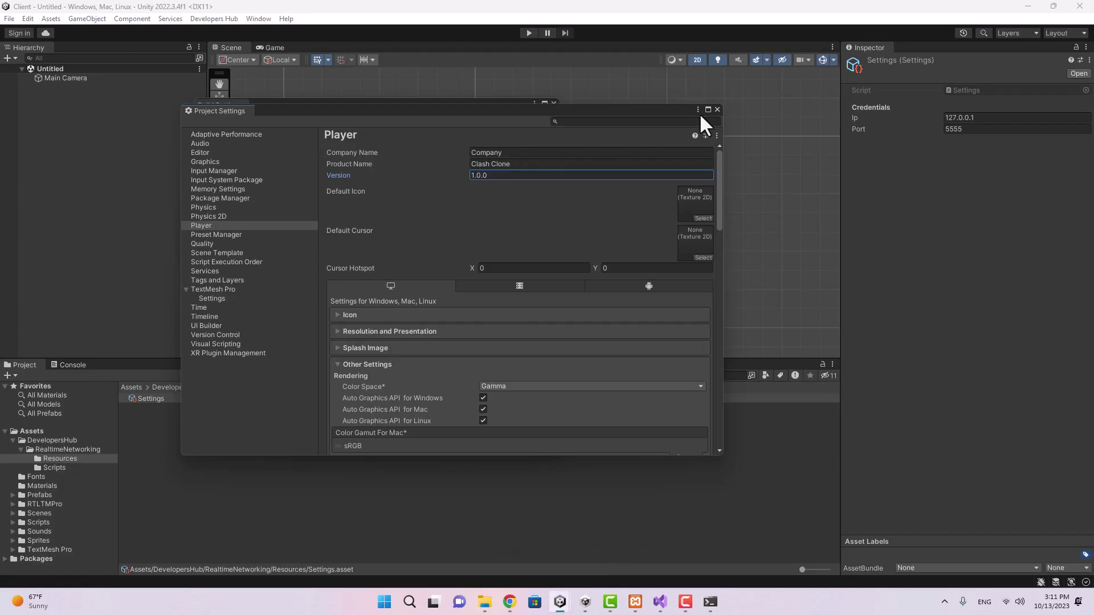
pyautogui.click(717, 109)
pyautogui.click(554, 104)
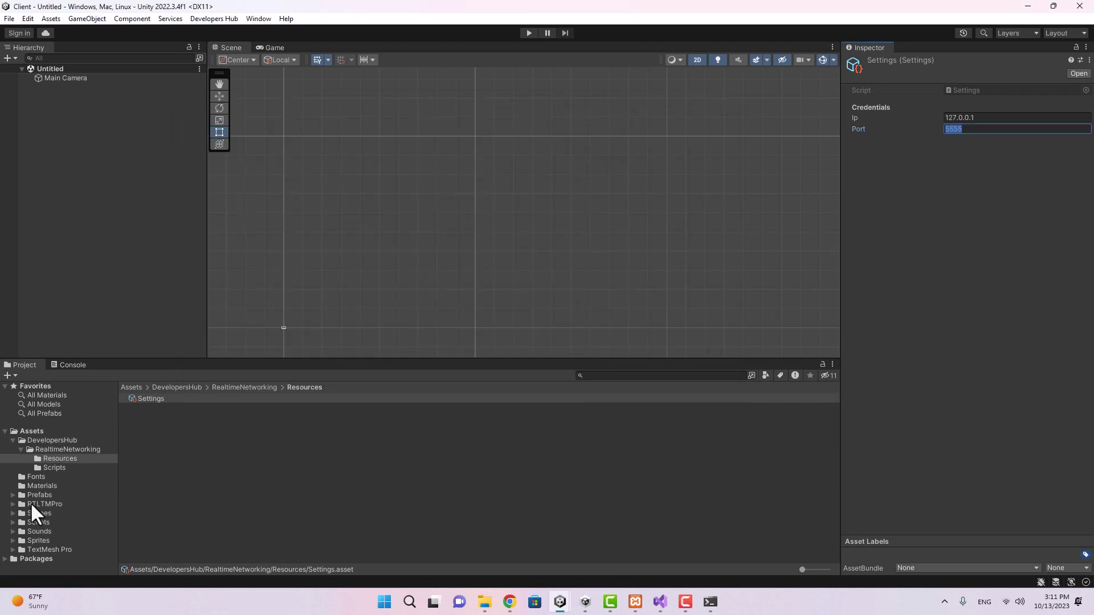
pyautogui.click(43, 513)
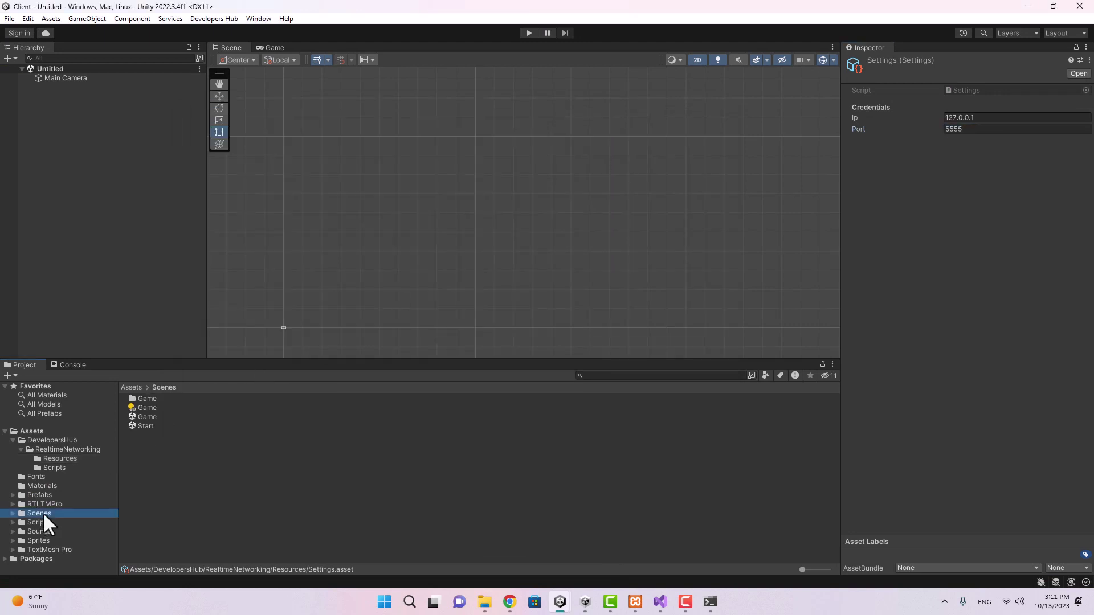
pyautogui.doubleClick(143, 425)
# Set the Game view resolution to Full HD (1920x1080) and run the game in Play mode.
pyautogui.click(271, 48)
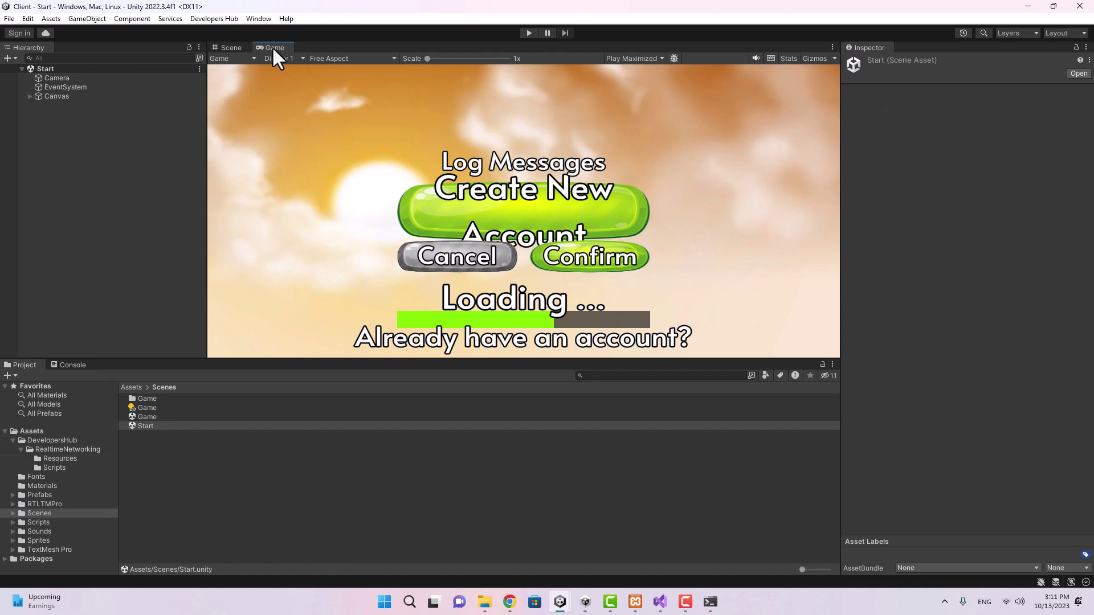
pyautogui.click(348, 58)
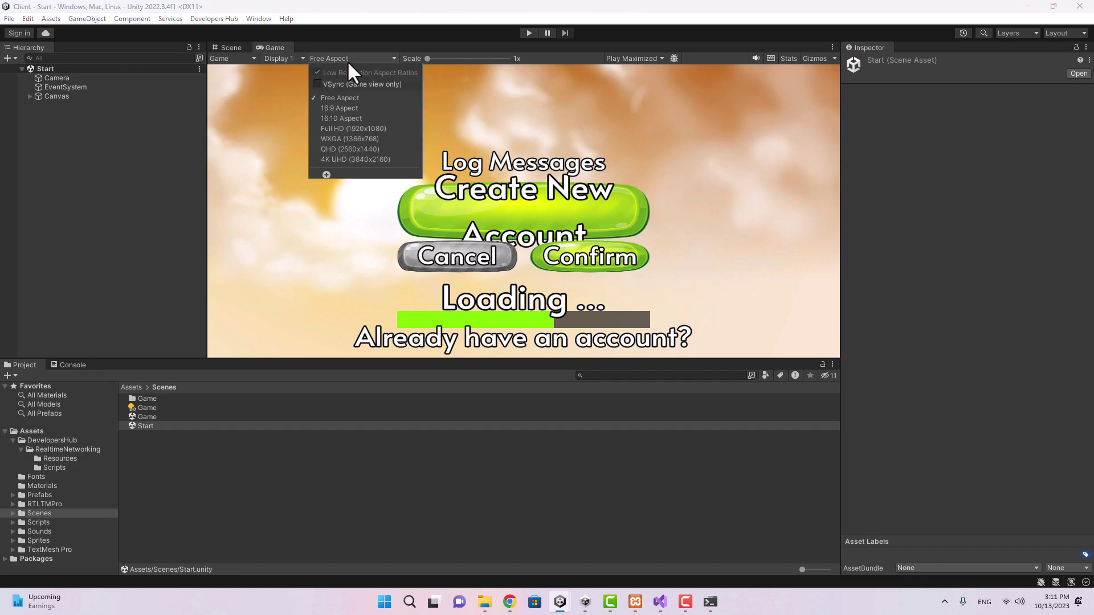
pyautogui.click(376, 129)
pyautogui.click(528, 33)
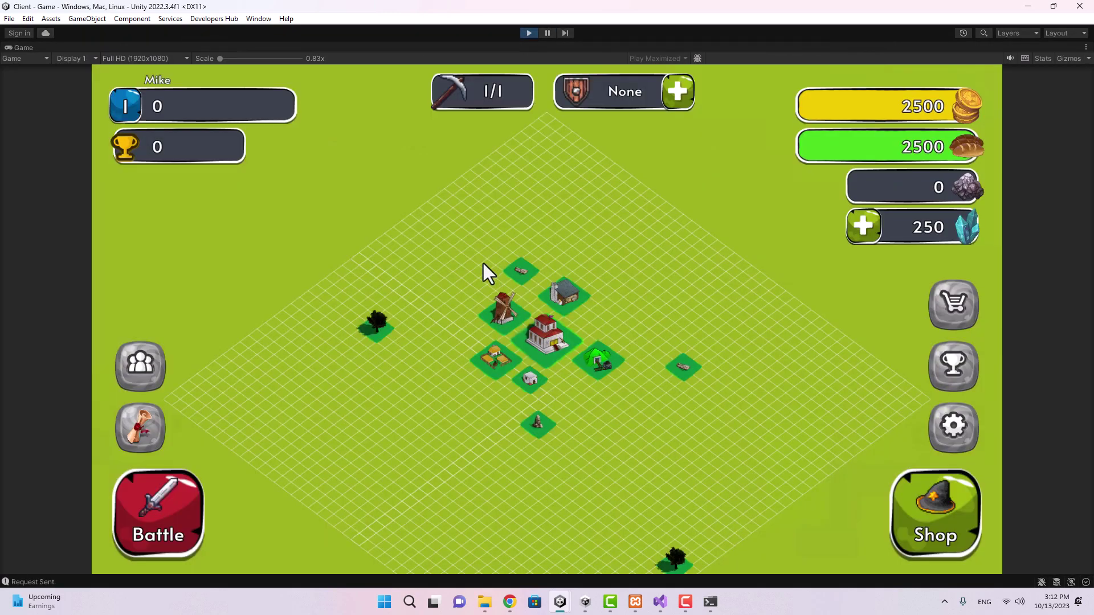
# Examine the village in the running game by selecting buildings such as the Town Hall, Elixir Collector, Elixir Storage and Gold Mine.
pyautogui.moveTo(580, 310); pyautogui.dragTo(502, 310)
pyautogui.click(510, 309)
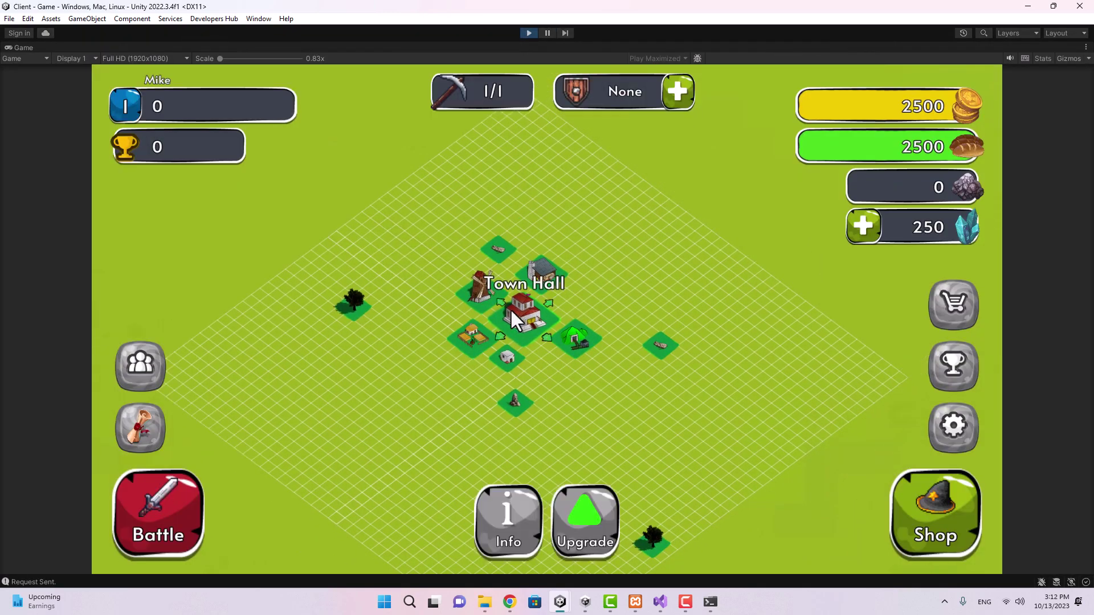
pyautogui.click(474, 300)
pyautogui.click(484, 343)
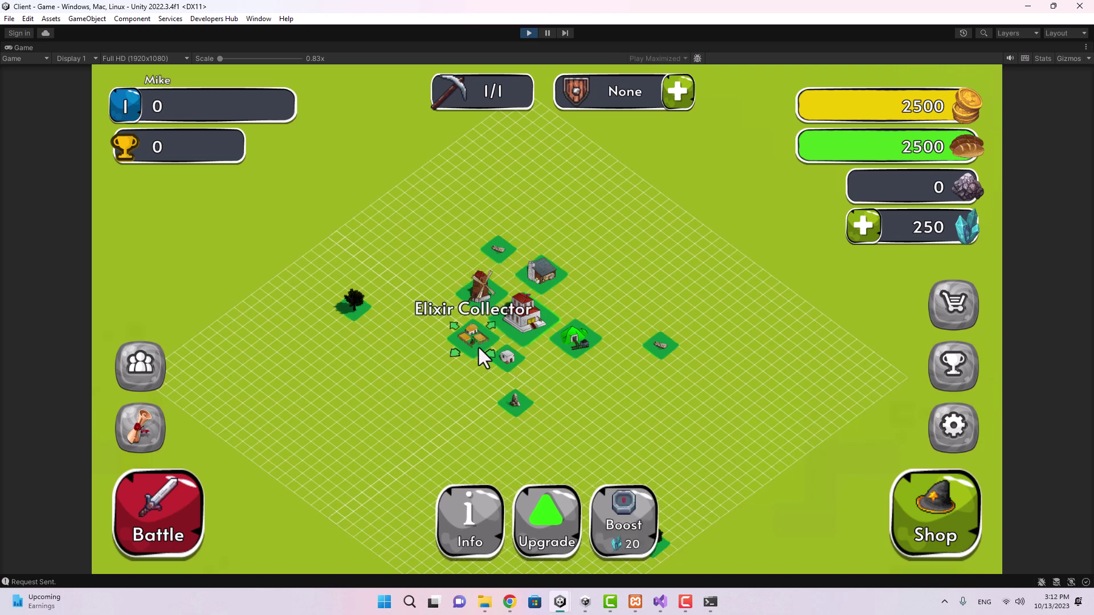
pyautogui.click(539, 322)
pyautogui.click(559, 275)
pyautogui.click(498, 256)
pyautogui.click(482, 288)
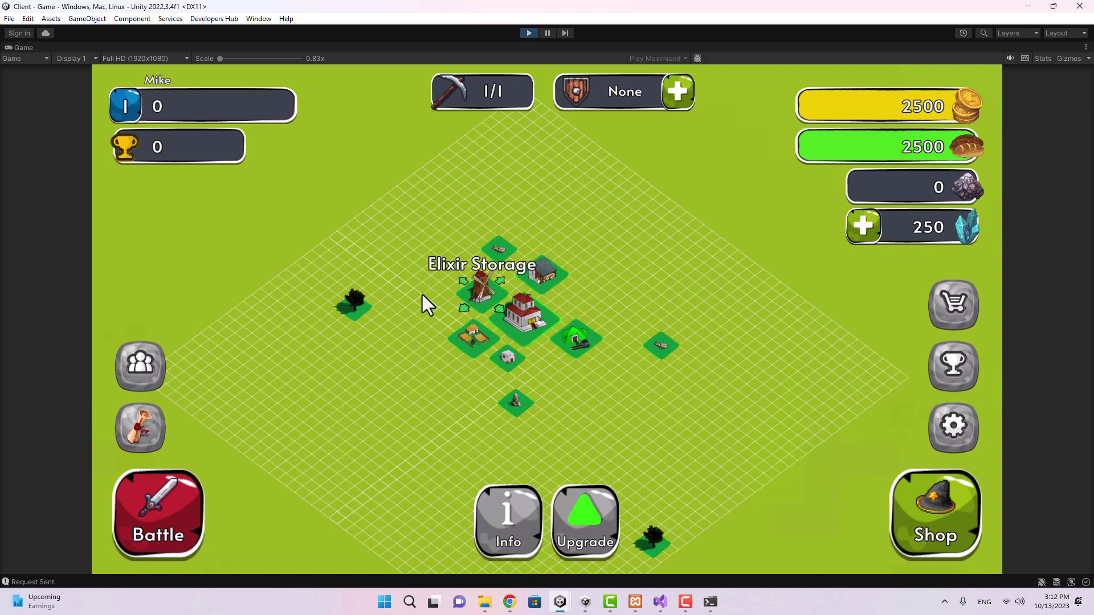
pyautogui.click(349, 296)
pyautogui.moveTo(625, 373); pyautogui.dragTo(625, 353)
pyautogui.moveTo(590, 309); pyautogui.dragTo(580, 287)
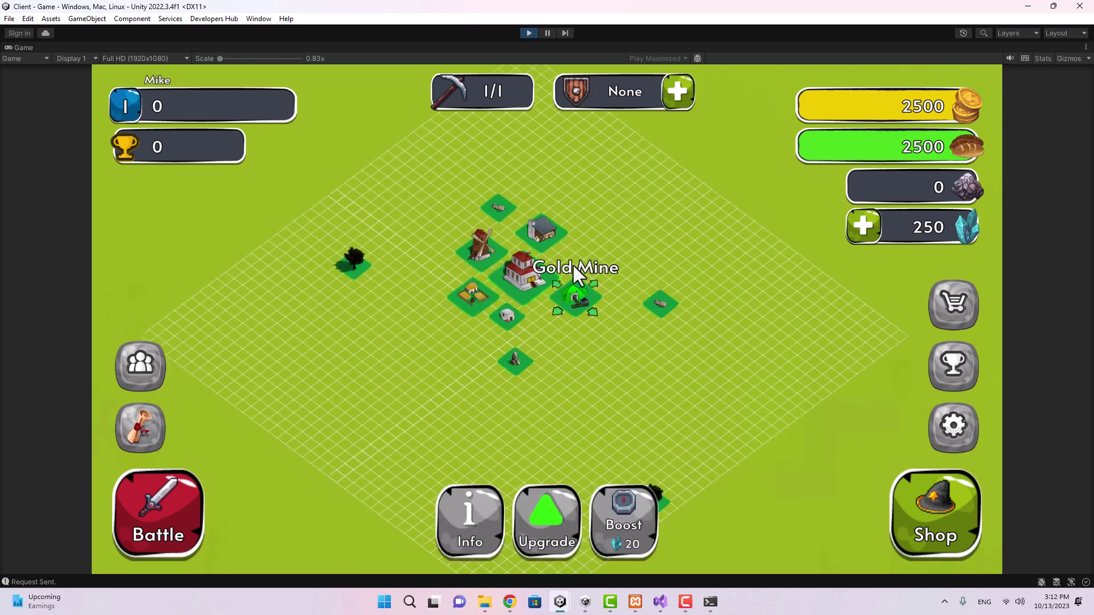
# Switch to the Clash Dark 2022.3.4 Unity project and look over its running village, selecting the Elixir Storage.
pyautogui.click(567, 236)
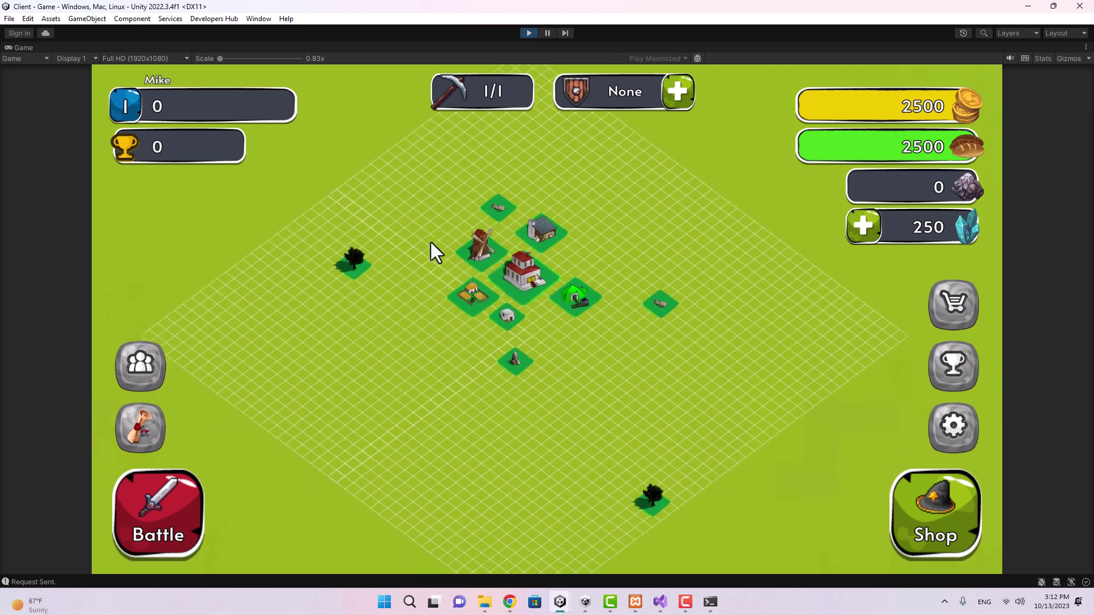
pyautogui.moveTo(431, 242); pyautogui.dragTo(621, 226)
pyautogui.moveTo(500, 286); pyautogui.dragTo(460, 259)
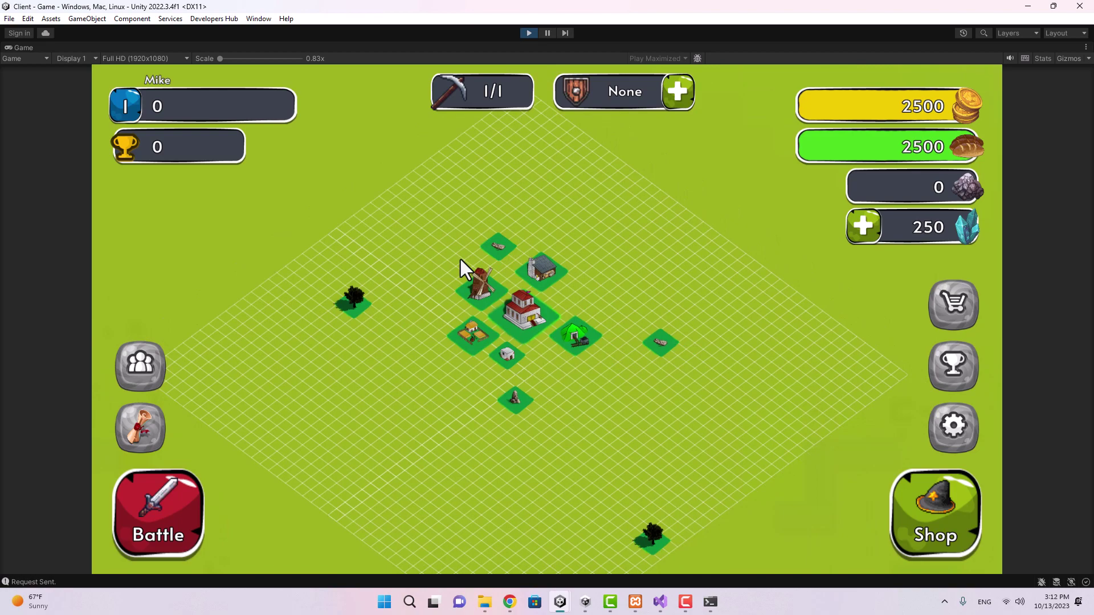
pyautogui.moveTo(560, 601)
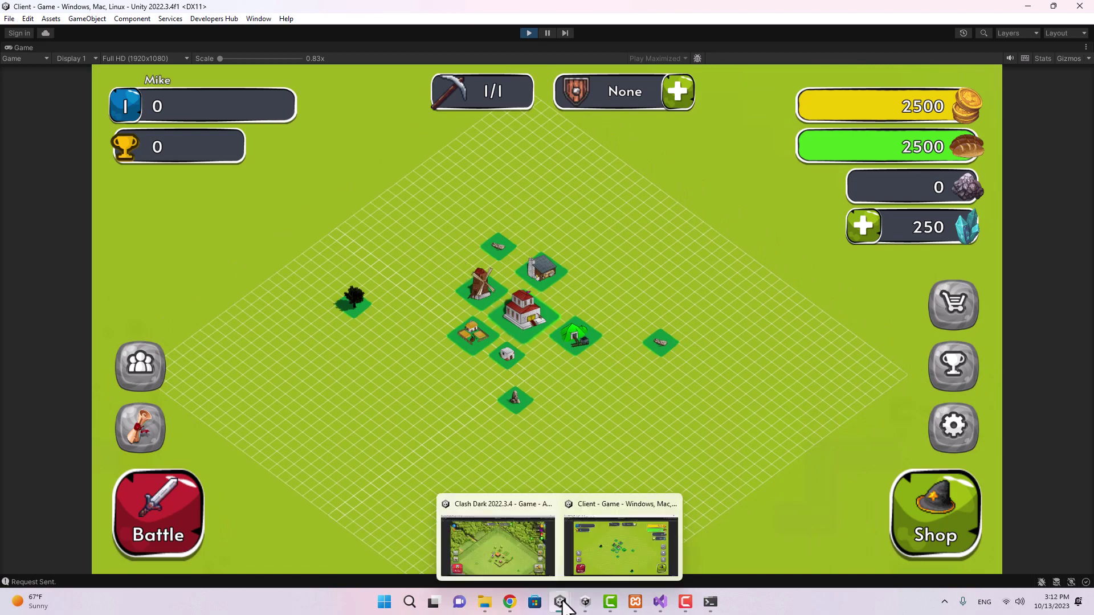
pyautogui.click(514, 550)
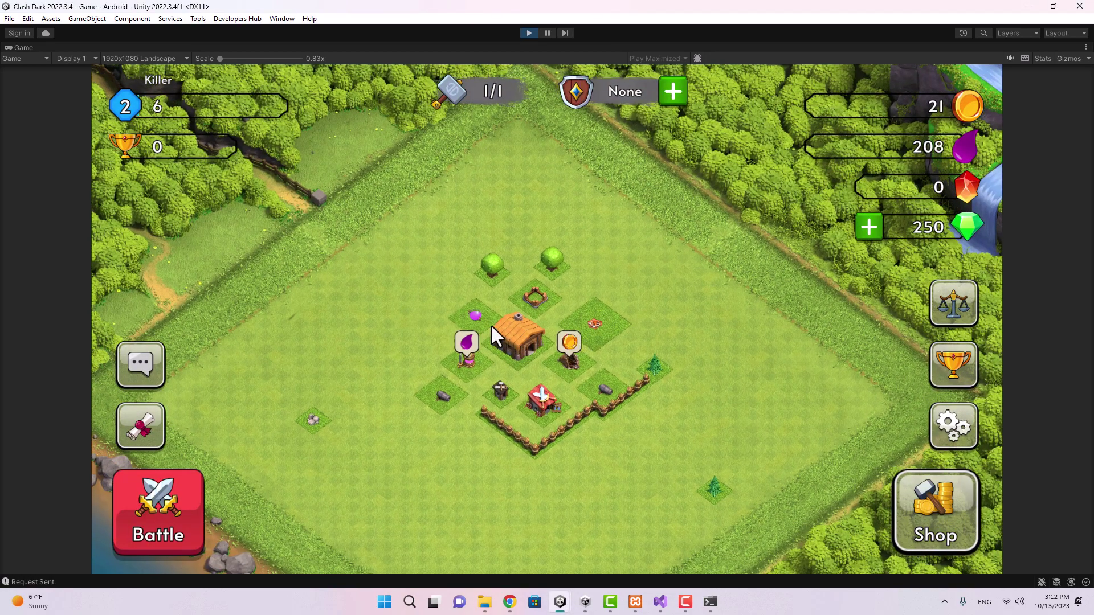
pyautogui.moveTo(546, 341); pyautogui.dragTo(572, 281)
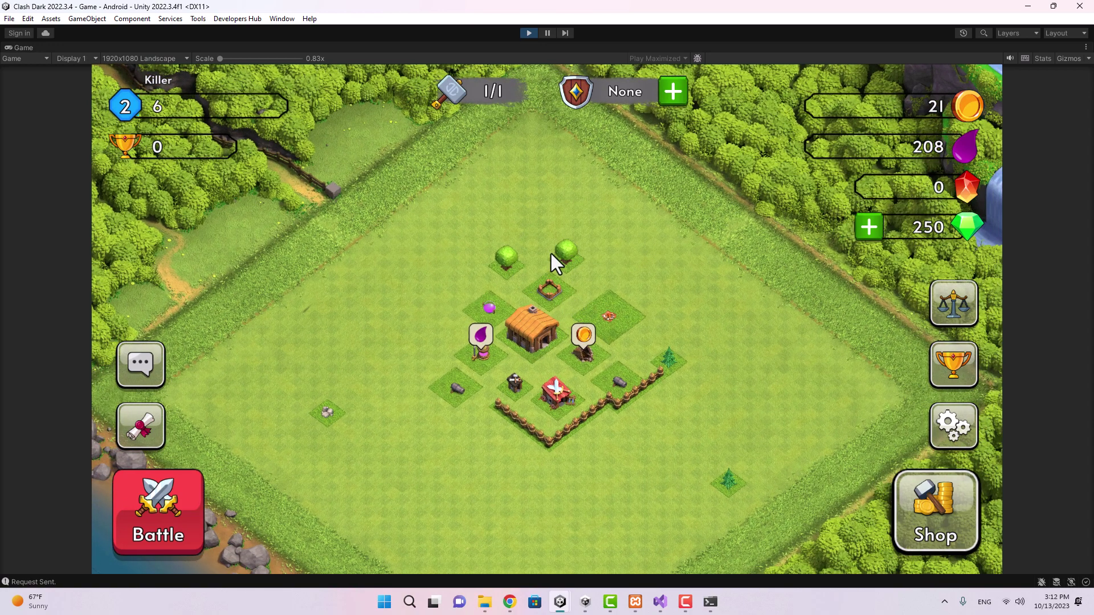
pyautogui.moveTo(643, 230); pyautogui.dragTo(483, 264)
pyautogui.moveTo(604, 210); pyautogui.dragTo(659, 202)
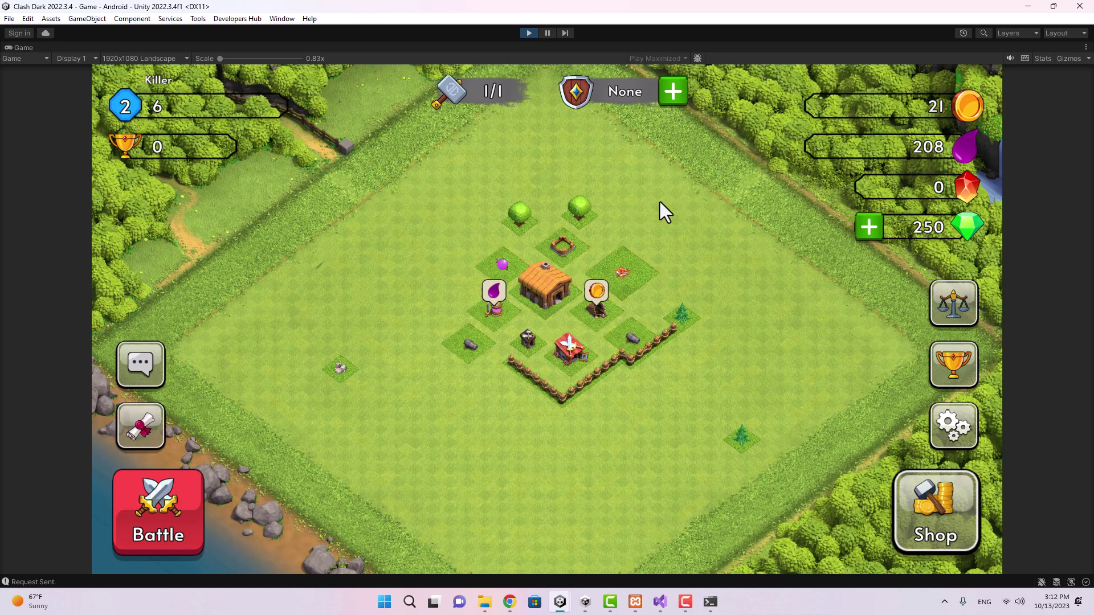
pyautogui.click(502, 245)
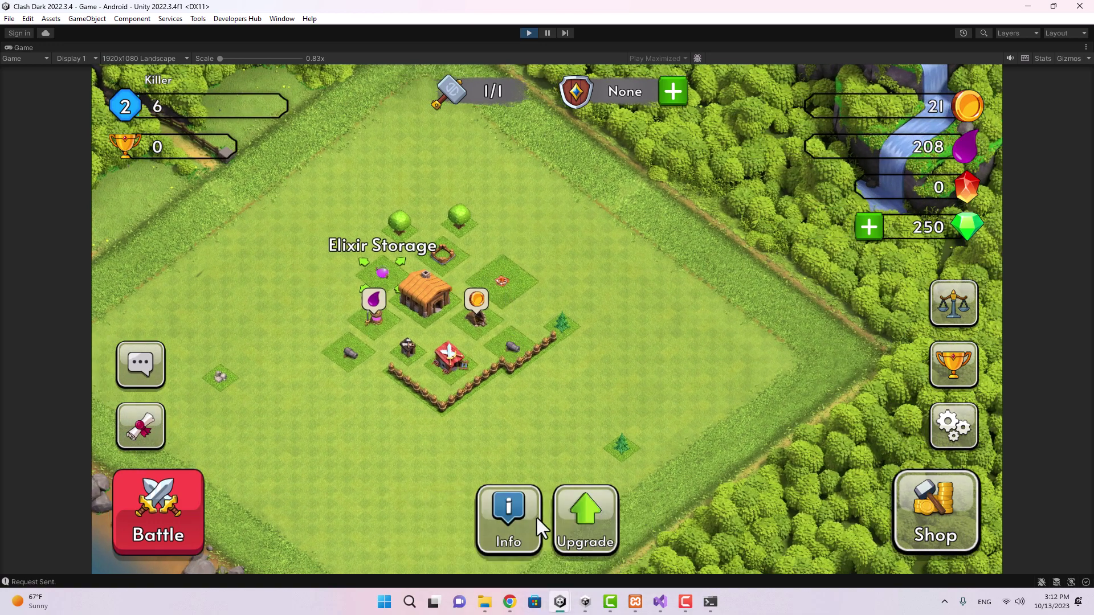
# Return to the Client project's running game and look over its village for comparison.
pyautogui.moveTo(559, 602)
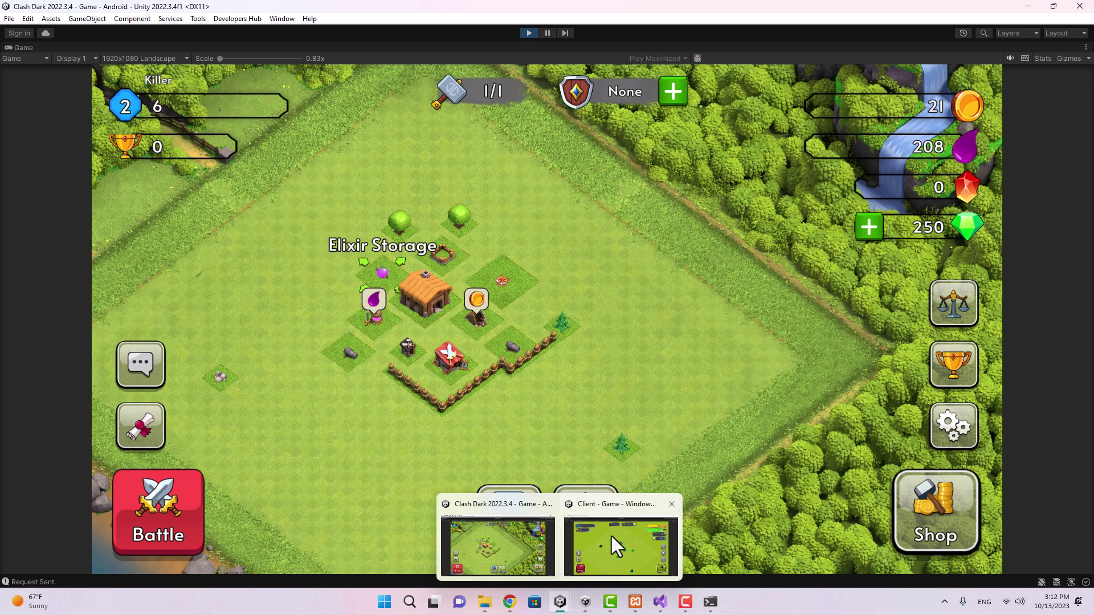
pyautogui.click(611, 536)
pyautogui.moveTo(518, 232); pyautogui.dragTo(525, 254)
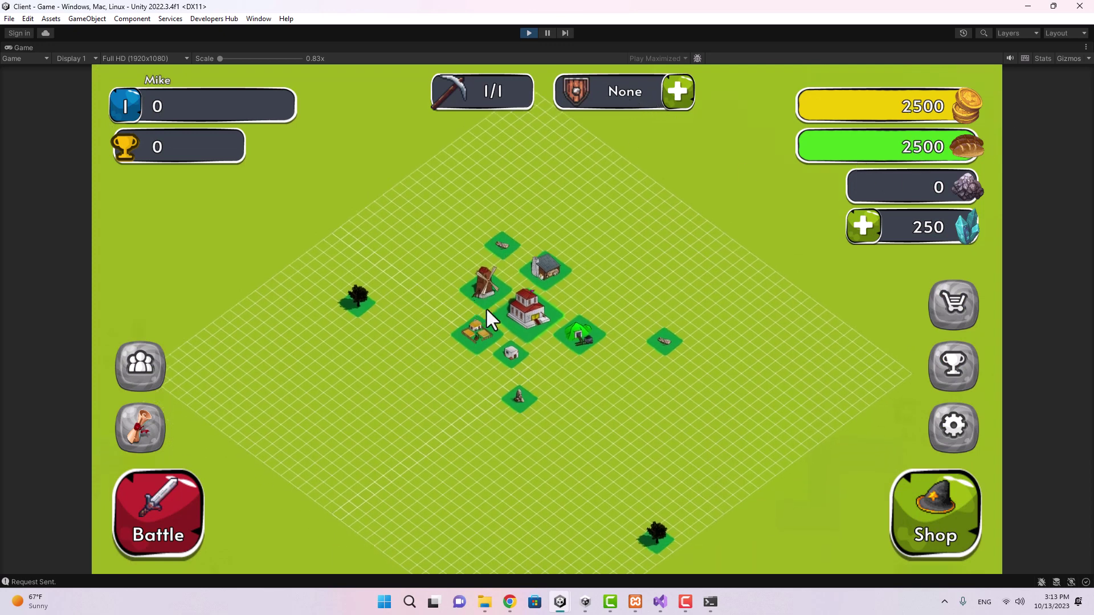
pyautogui.moveTo(467, 303); pyautogui.dragTo(535, 274)
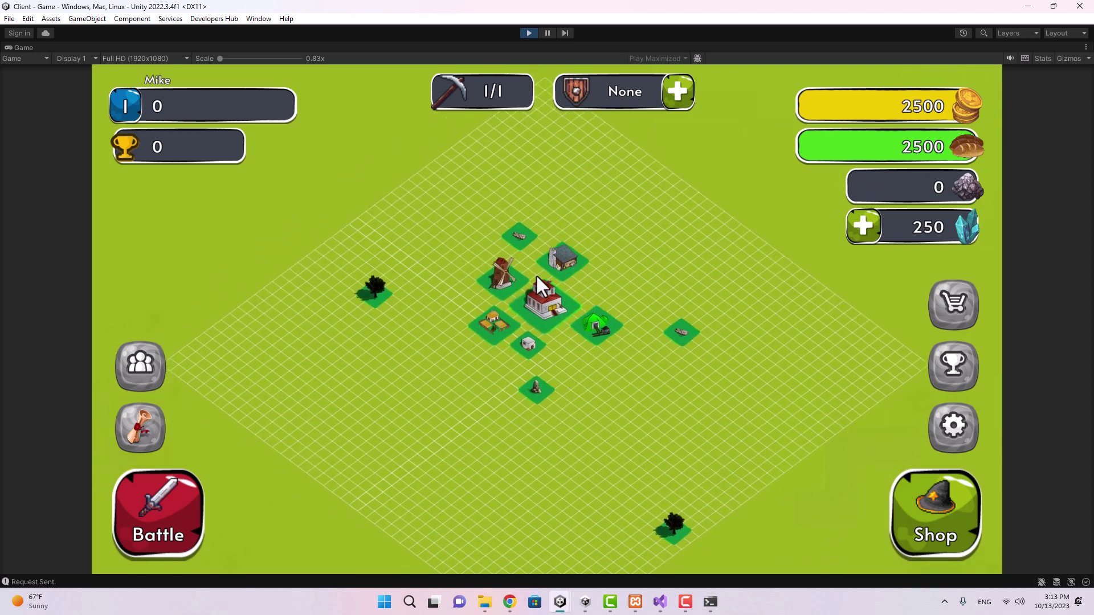
pyautogui.click(535, 280)
pyautogui.click(603, 275)
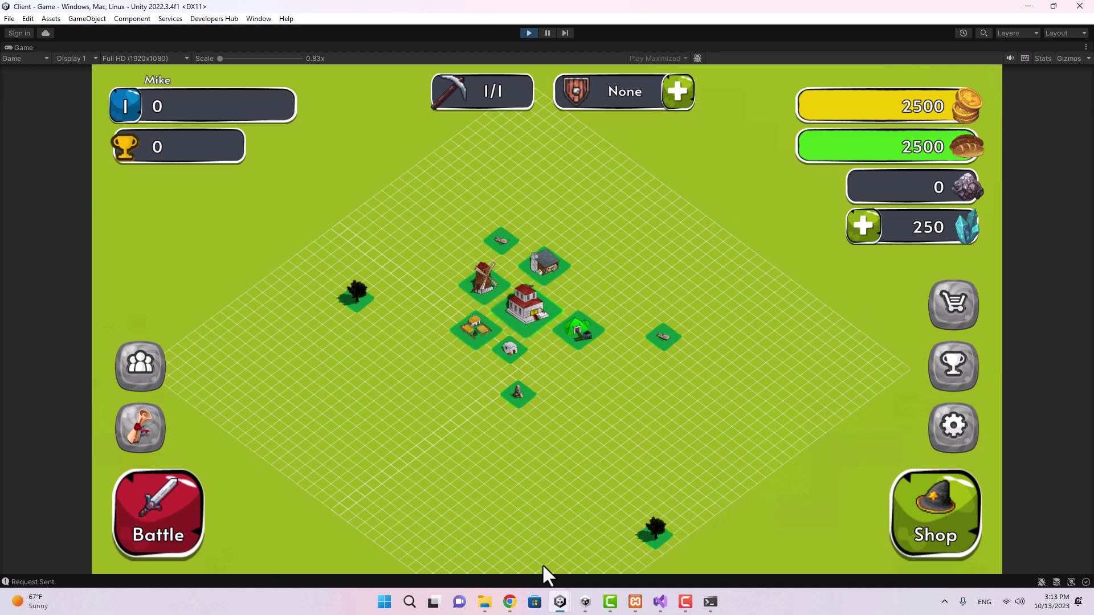
# Switch to the Clash Dark game again and inspect its Town Hall and Gold Storage.
pyautogui.moveTo(560, 604)
pyautogui.click(496, 539)
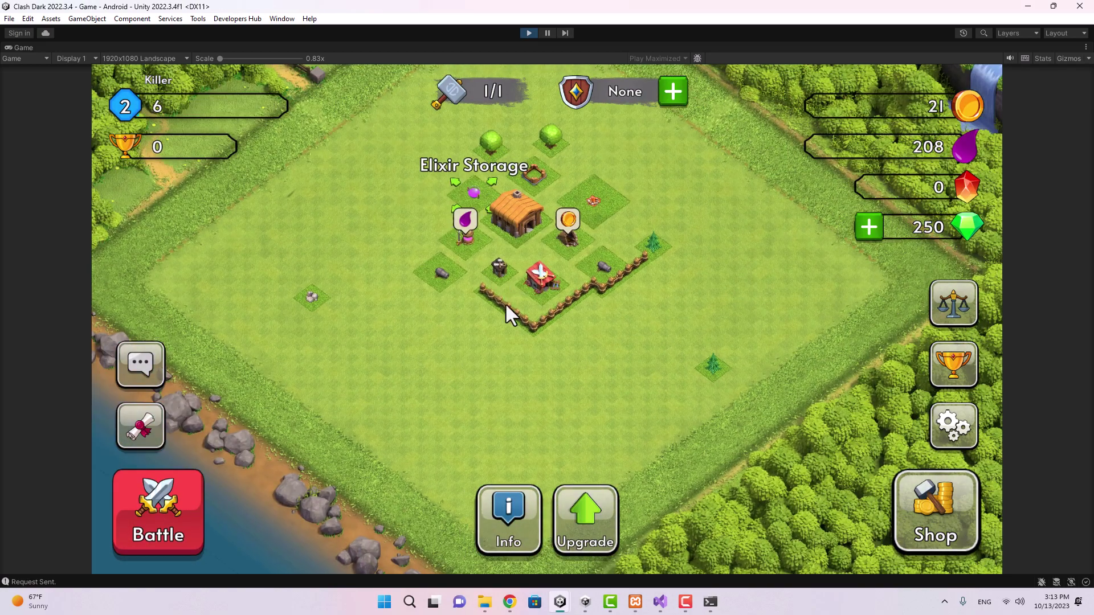
pyautogui.moveTo(505, 302); pyautogui.dragTo(475, 336)
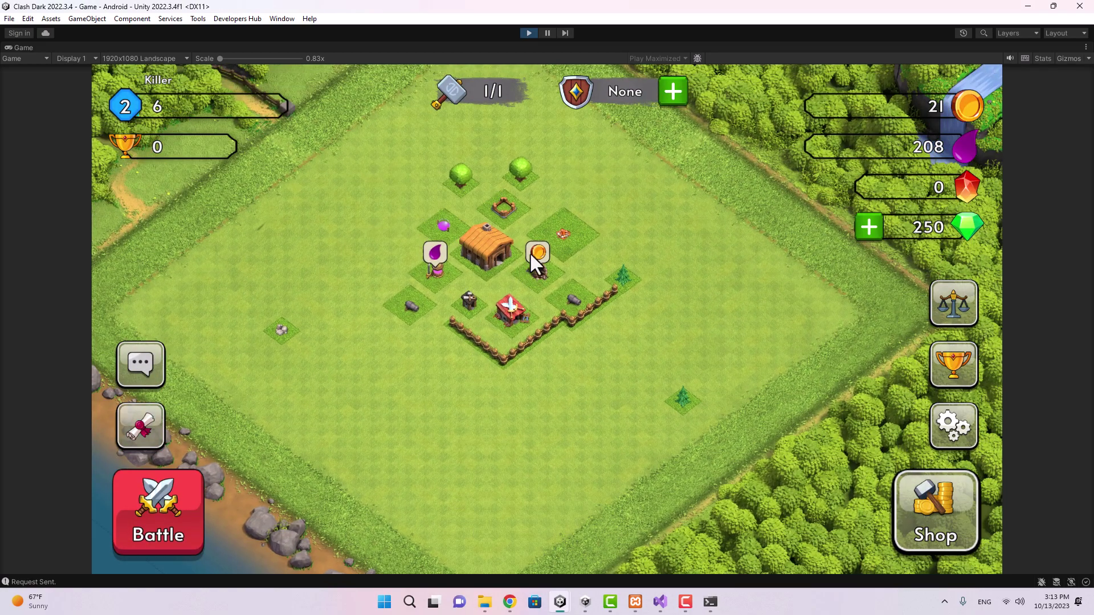
pyautogui.moveTo(569, 268); pyautogui.dragTo(510, 306)
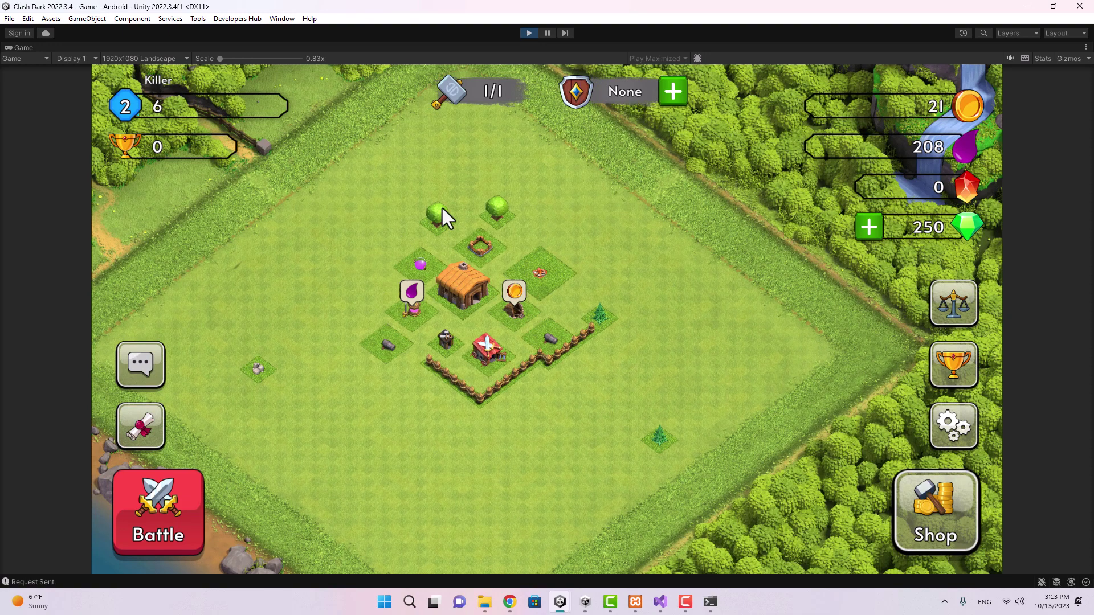
pyautogui.click(456, 283)
pyautogui.click(480, 247)
pyautogui.moveTo(568, 306); pyautogui.dragTo(539, 306)
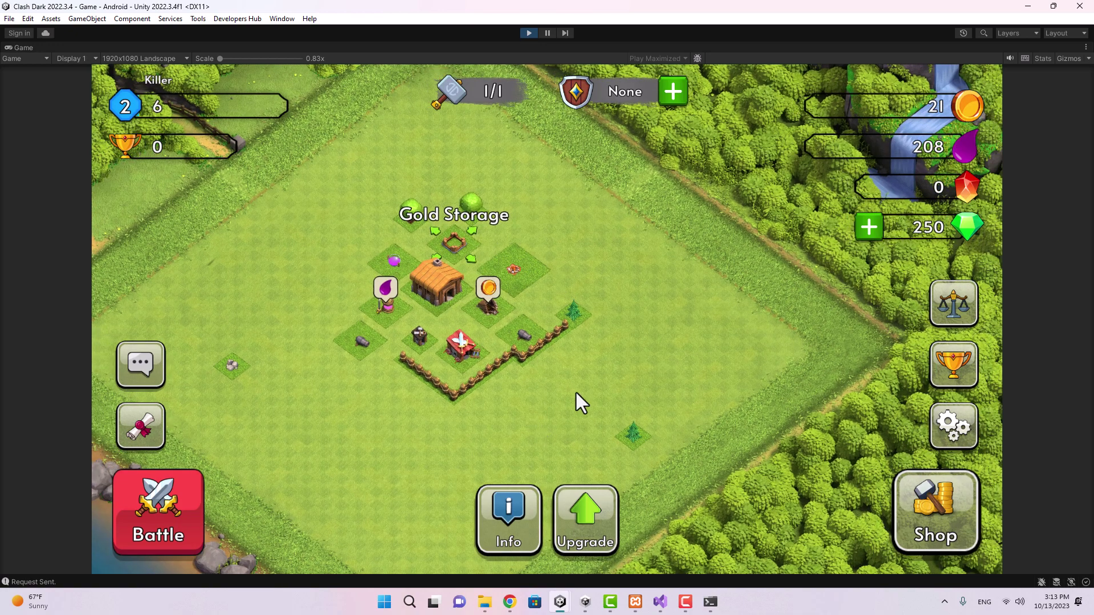
# Go back to the Client game and inspect the matching Elixir Storage, Gold Storage, Town Hall and Gold Mine.
pyautogui.moveTo(559, 602)
pyautogui.click(610, 551)
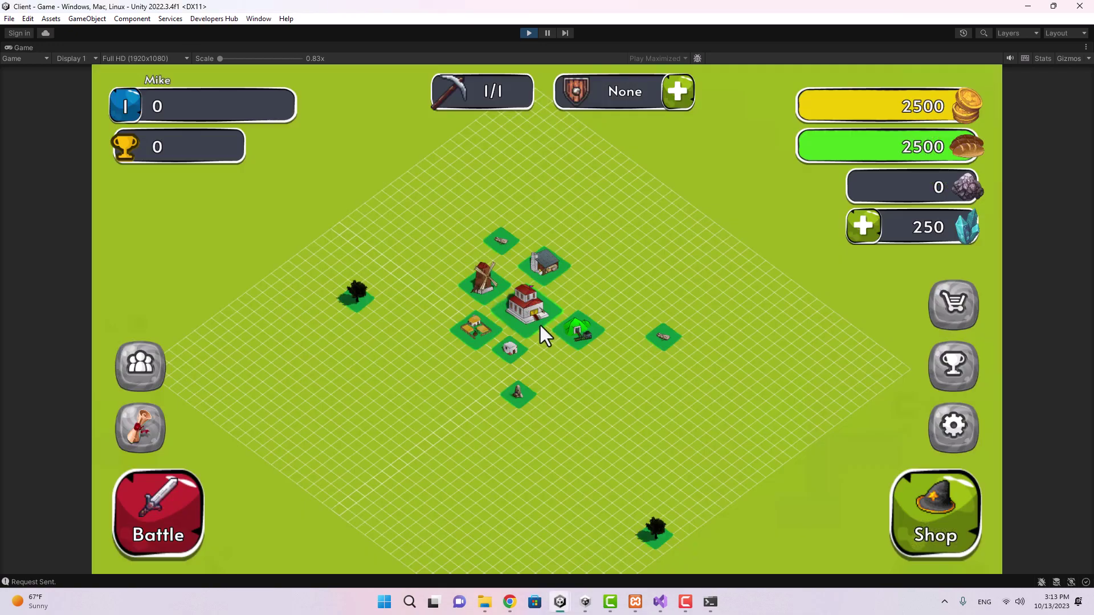
pyautogui.click(483, 288)
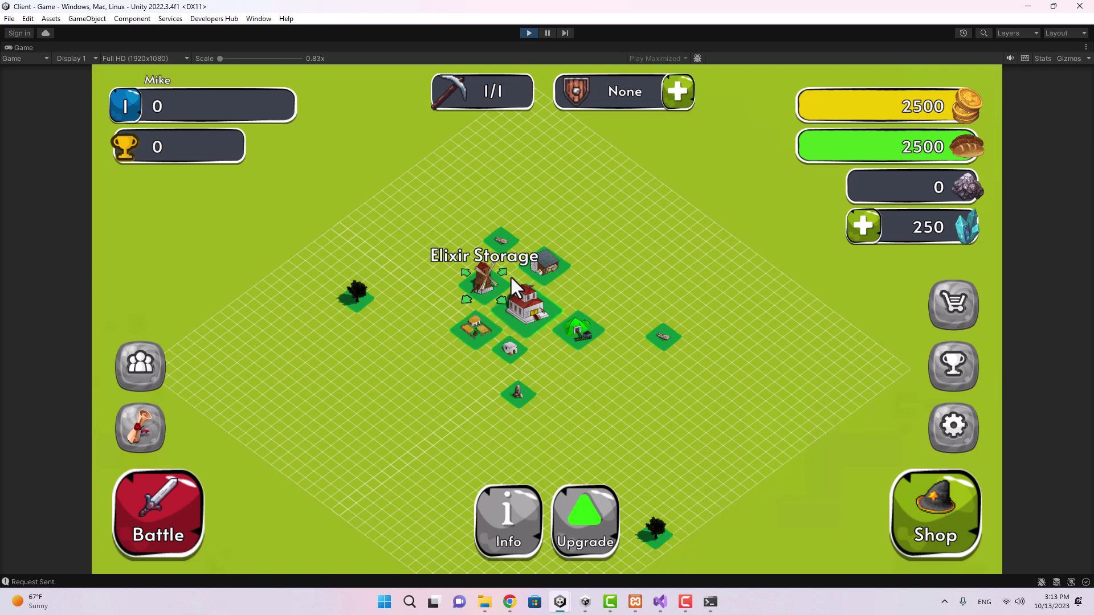
pyautogui.click(548, 263)
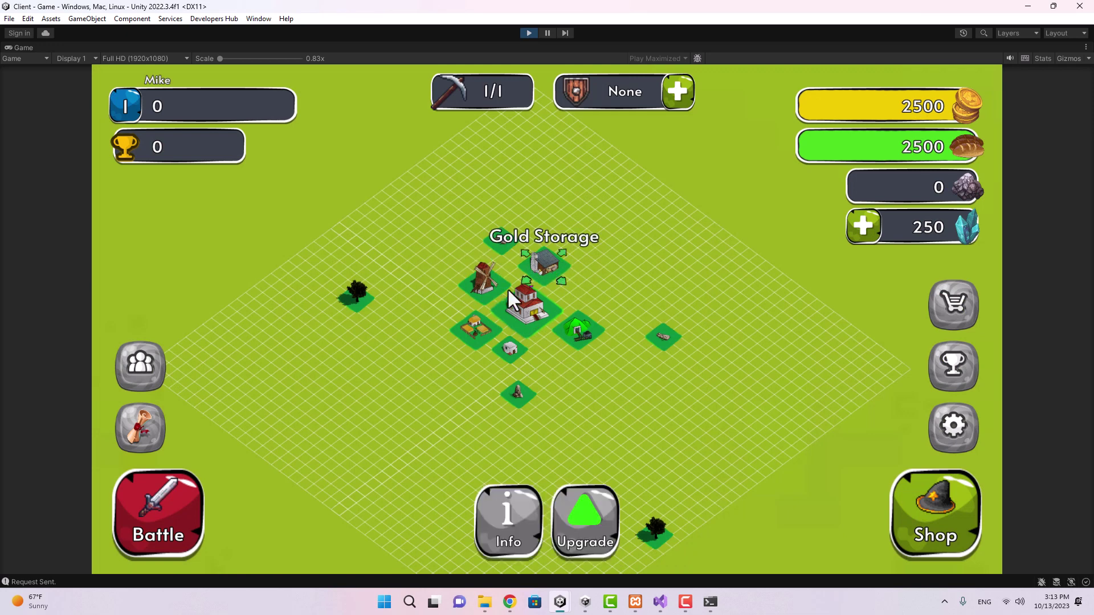
pyautogui.click(519, 311)
pyautogui.click(576, 337)
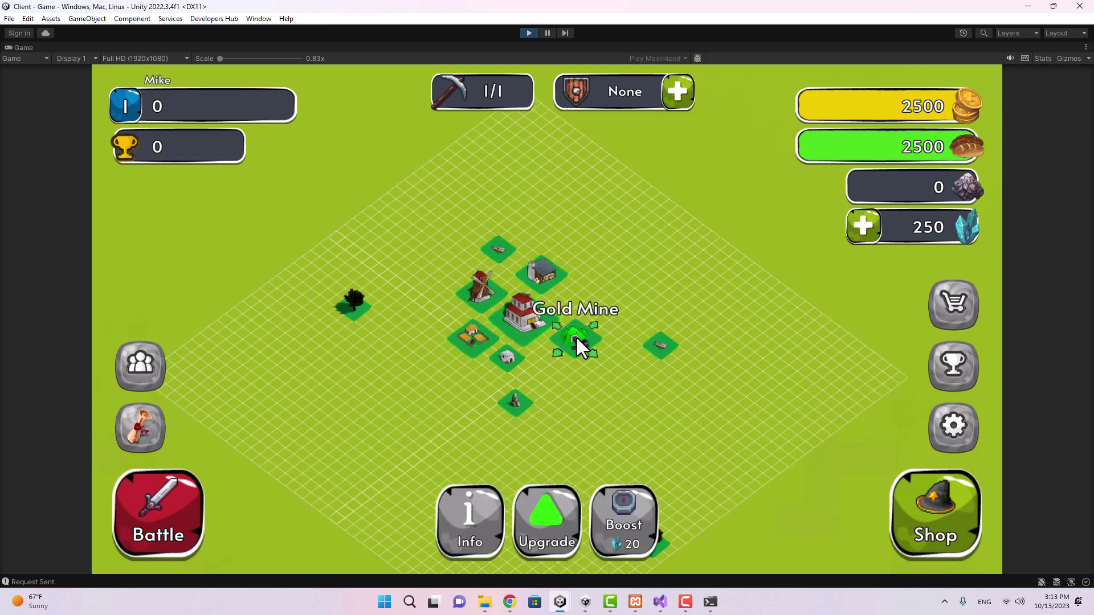
pyautogui.click(559, 293)
pyautogui.click(553, 286)
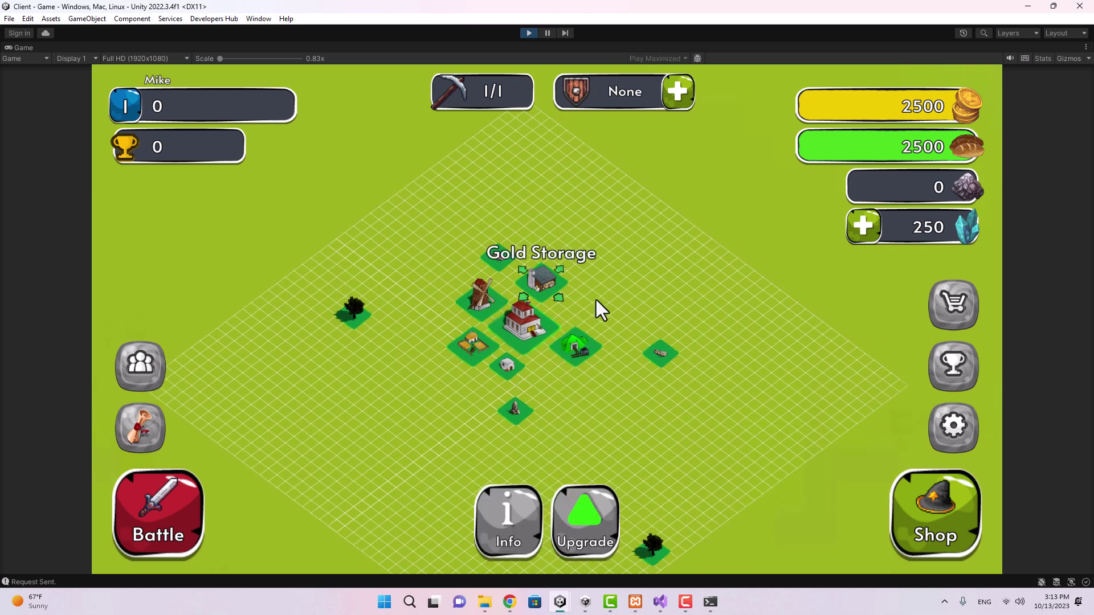
pyautogui.click(674, 351)
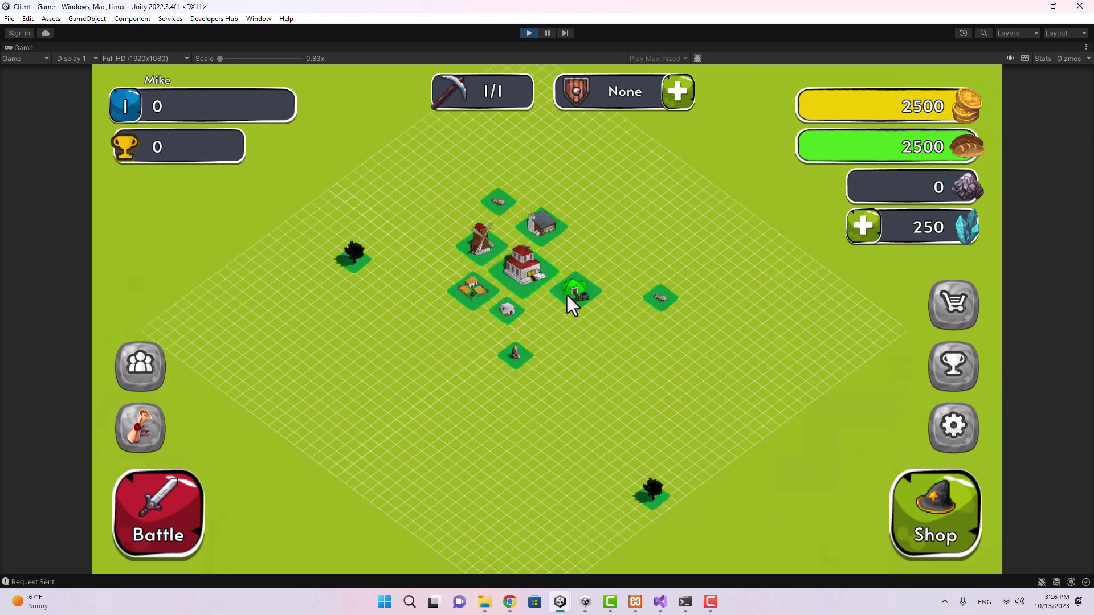
# Bring up the Clash Dark project's running game and view its village and surroundings.
pyautogui.moveTo(565, 292); pyautogui.dragTo(525, 303)
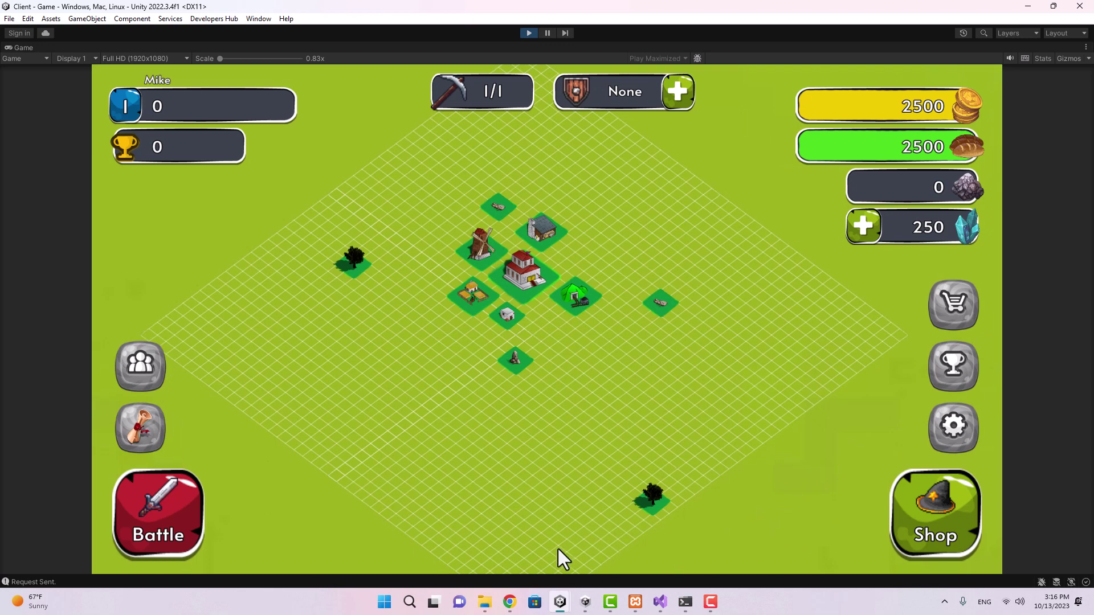
pyautogui.click(546, 573)
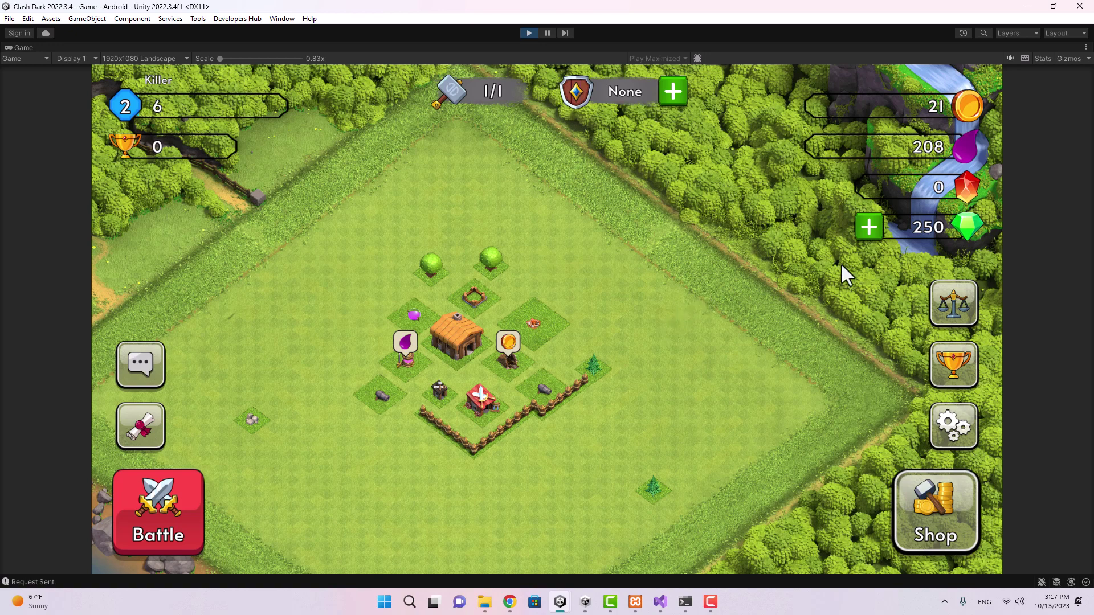
pyautogui.moveTo(604, 228)
pyautogui.mouseDown()
pyautogui.moveTo(614, 241)
pyautogui.moveTo(604, 248)
pyautogui.mouseUp()
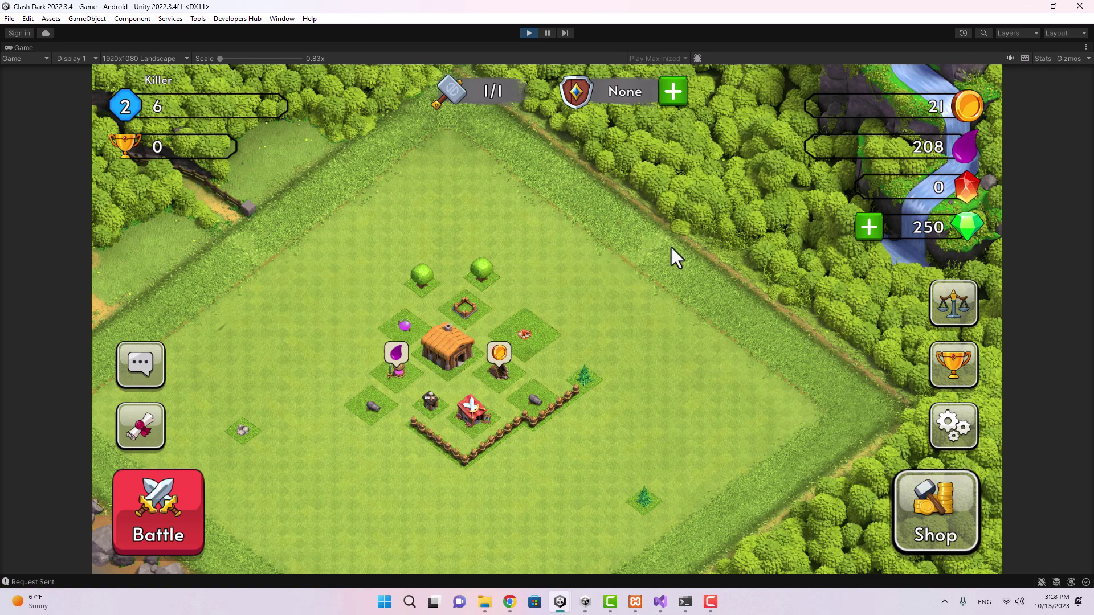
pyautogui.moveTo(713, 338)
pyautogui.mouseDown()
pyautogui.moveTo(691, 322)
pyautogui.moveTo(700, 328)
pyautogui.mouseUp()
pyautogui.moveTo(812, 392); pyautogui.dragTo(803, 363)
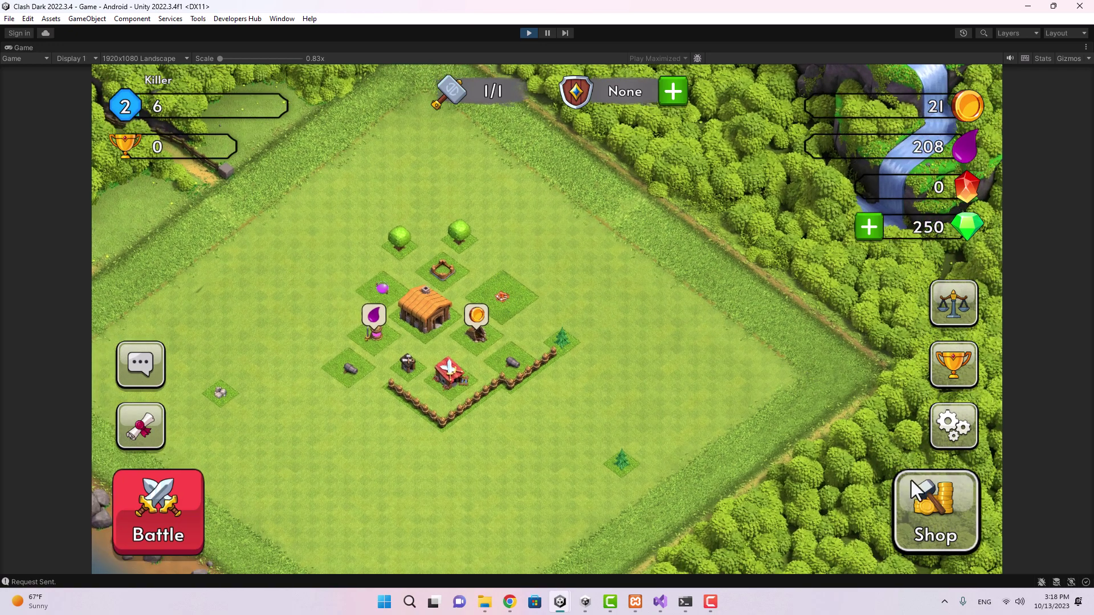
# Buy a Gold Mine from the shop and place it on the empty ground beside the tree at the wall's upper end.
pyautogui.click(912, 482)
pyautogui.moveTo(730, 326); pyautogui.dragTo(590, 299)
pyautogui.click(338, 272)
pyautogui.moveTo(449, 305); pyautogui.dragTo(564, 252)
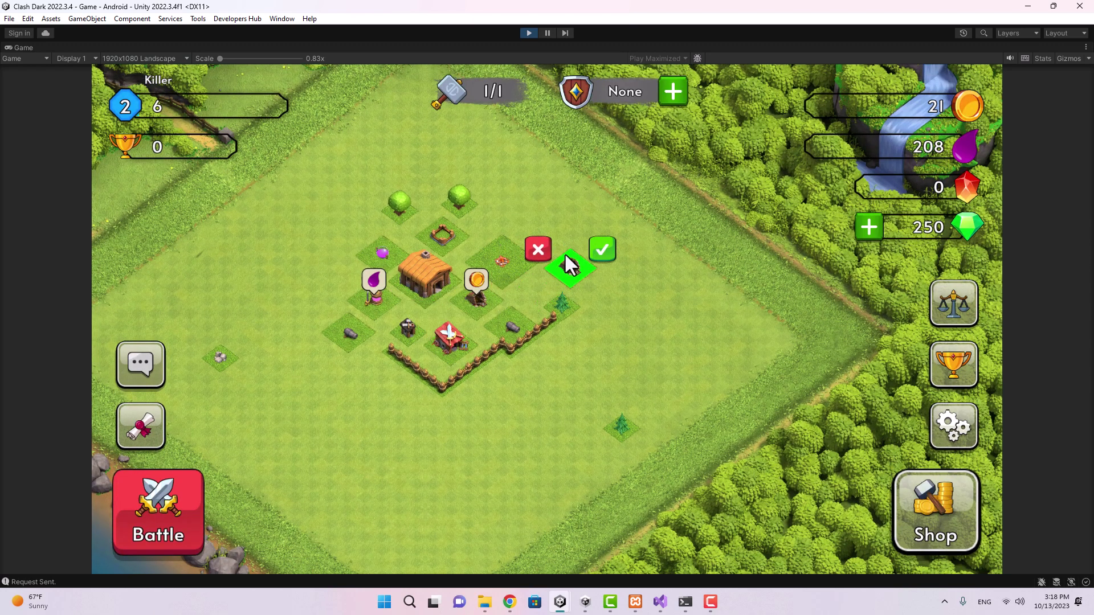
pyautogui.click(600, 247)
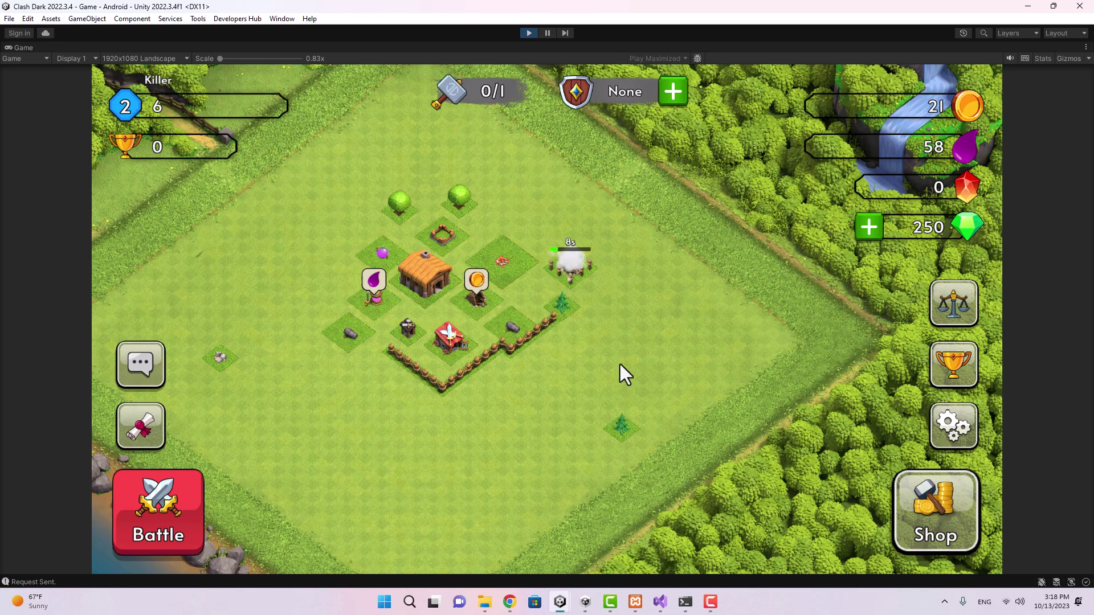
pyautogui.moveTo(620, 364); pyautogui.dragTo(613, 388)
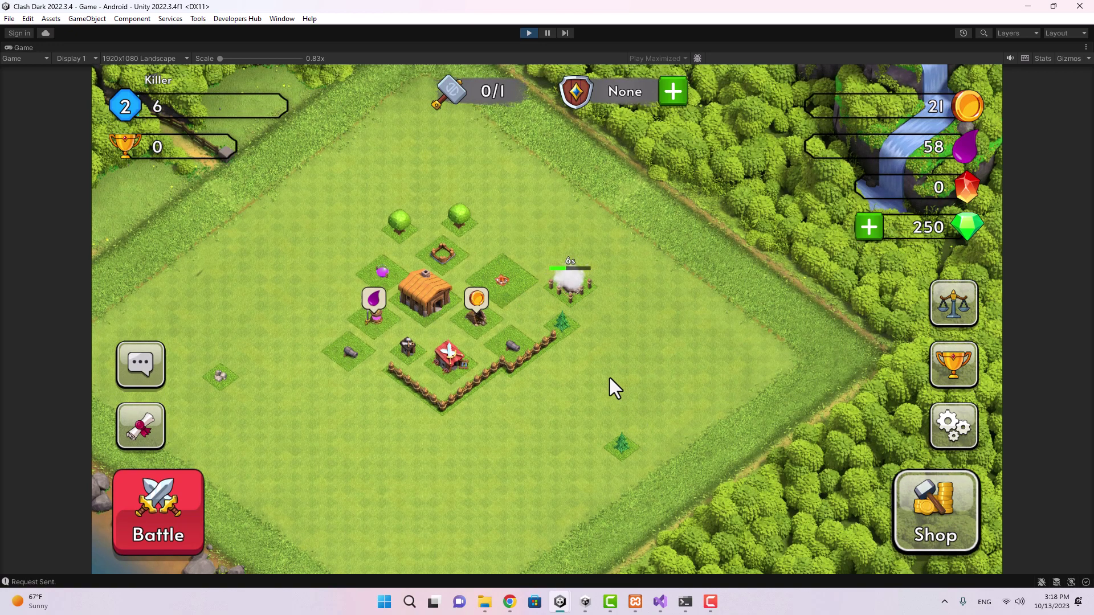
pyautogui.moveTo(623, 388); pyautogui.dragTo(652, 336)
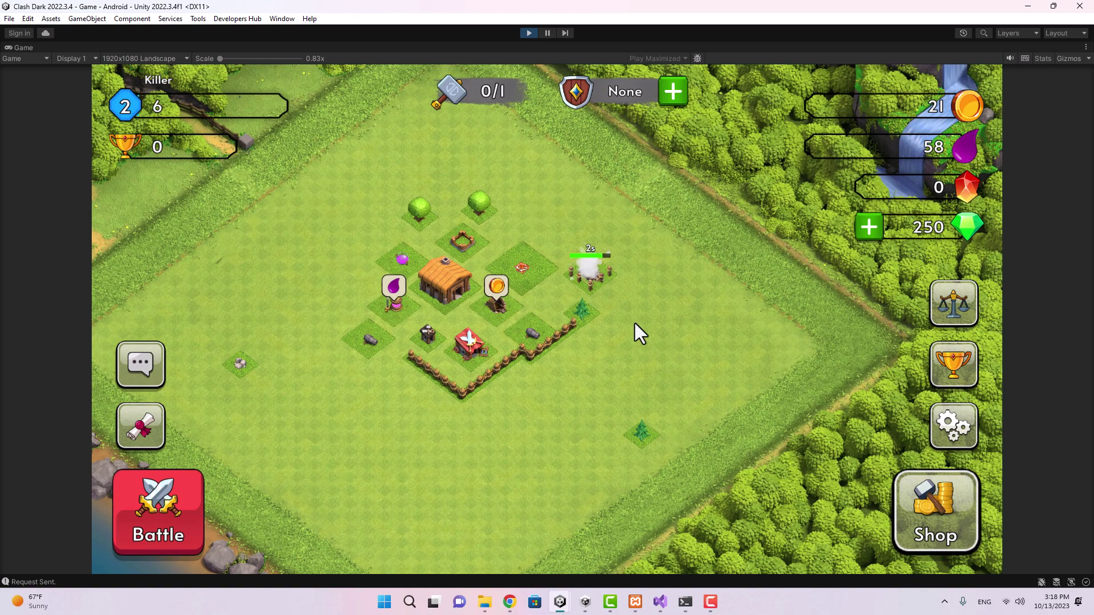
pyautogui.moveTo(612, 311); pyautogui.dragTo(640, 313)
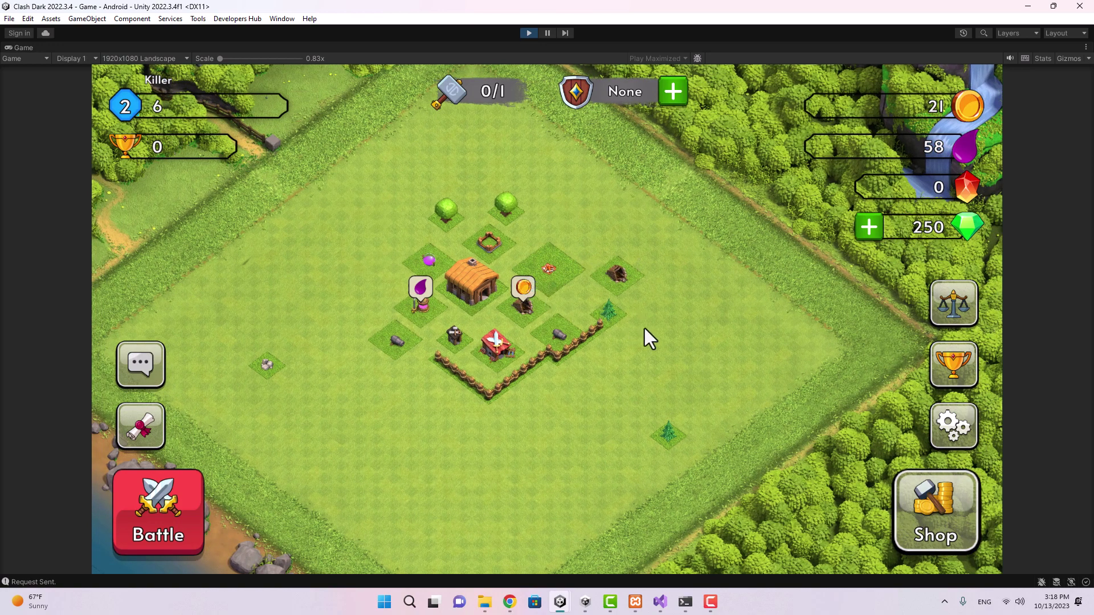
pyautogui.moveTo(642, 324); pyautogui.dragTo(618, 241)
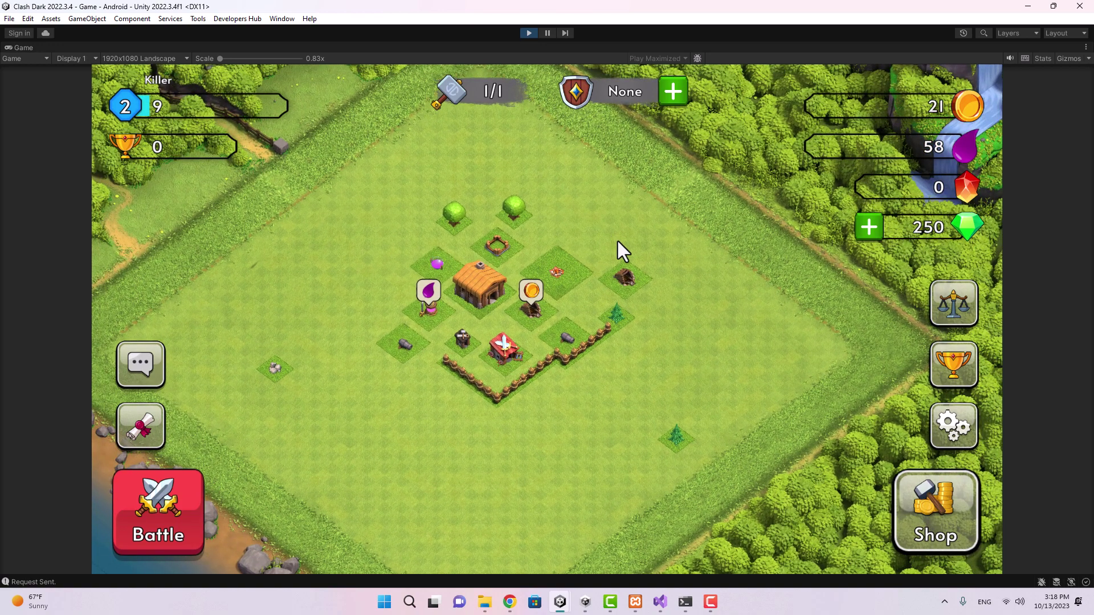
# Collect the gold from the older Gold Mine and the elixir from the Elixir Collector.
pyautogui.moveTo(618, 241); pyautogui.dragTo(554, 249)
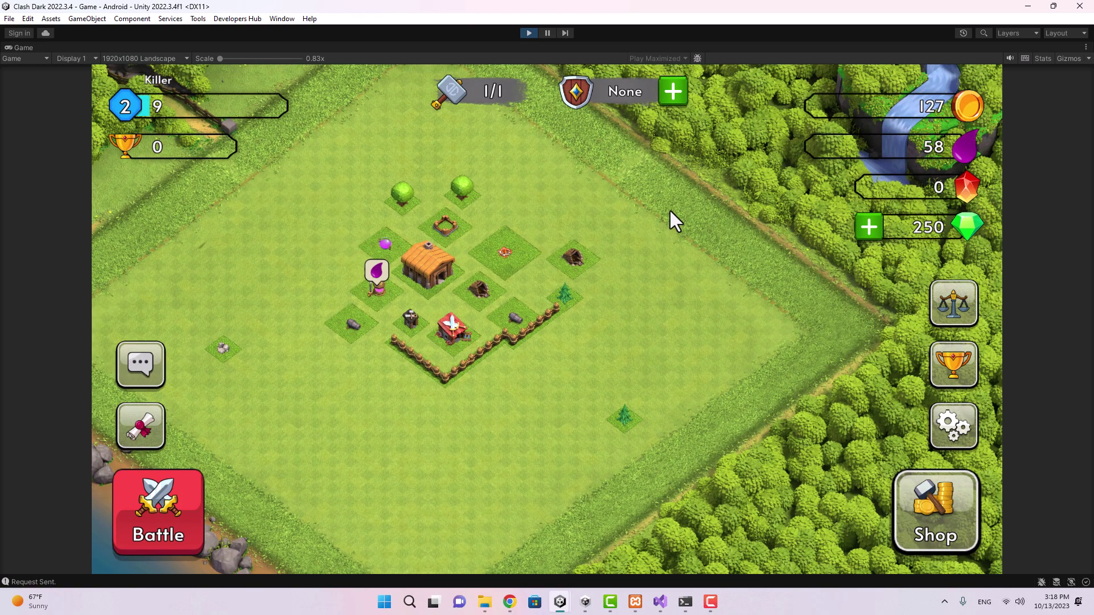
pyautogui.moveTo(625, 207); pyautogui.dragTo(463, 289)
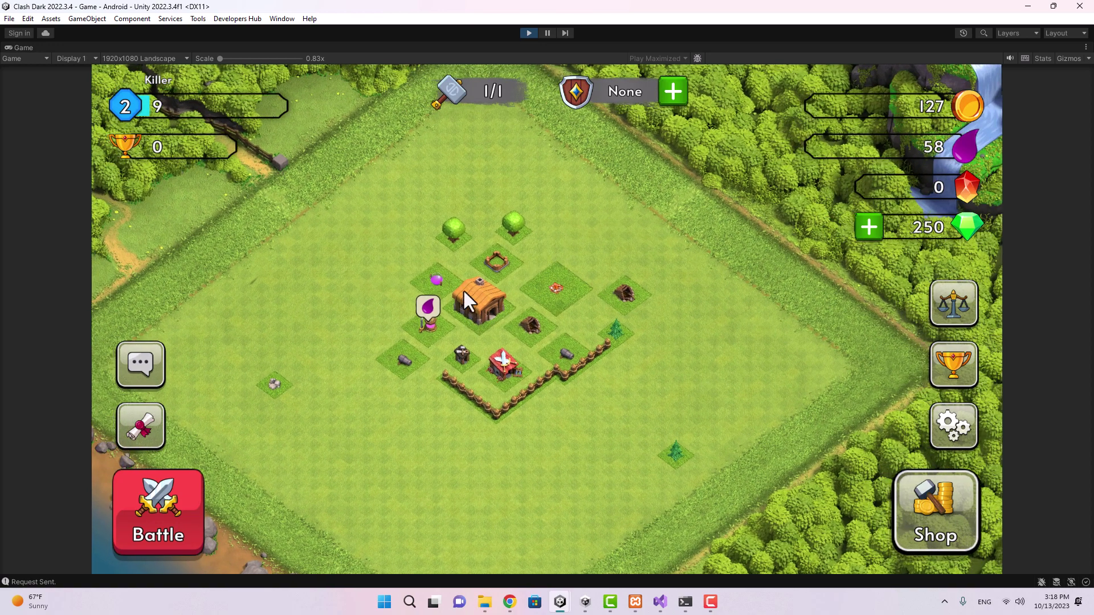
pyautogui.click(431, 306)
# Select the red-roofed barracks inside the wall corner and open its unit training screen.
pyautogui.moveTo(597, 227); pyautogui.dragTo(587, 216)
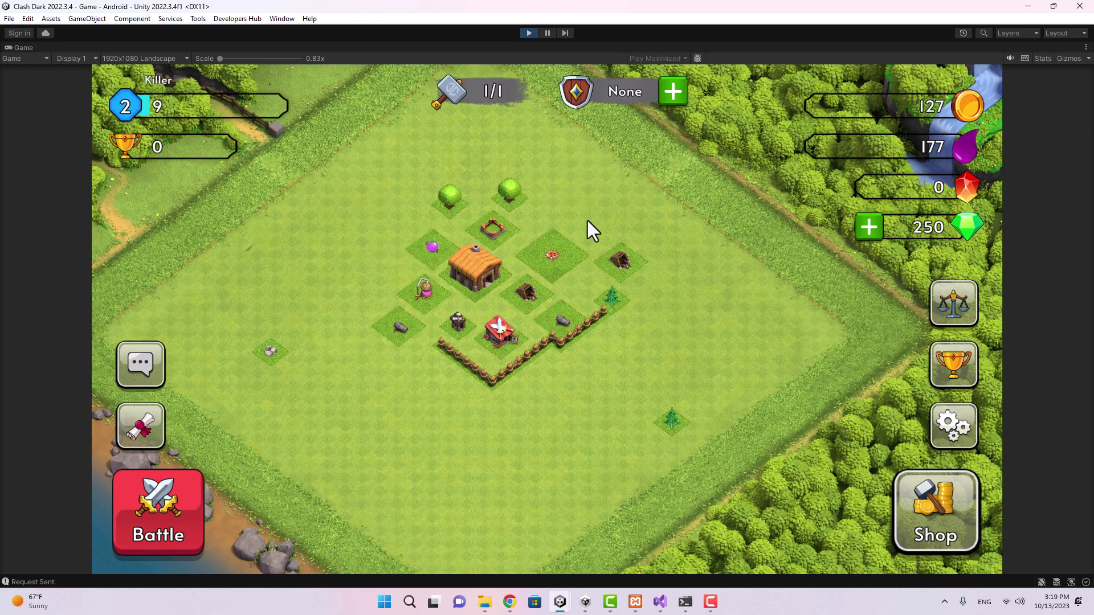
pyautogui.click(502, 330)
pyautogui.click(630, 528)
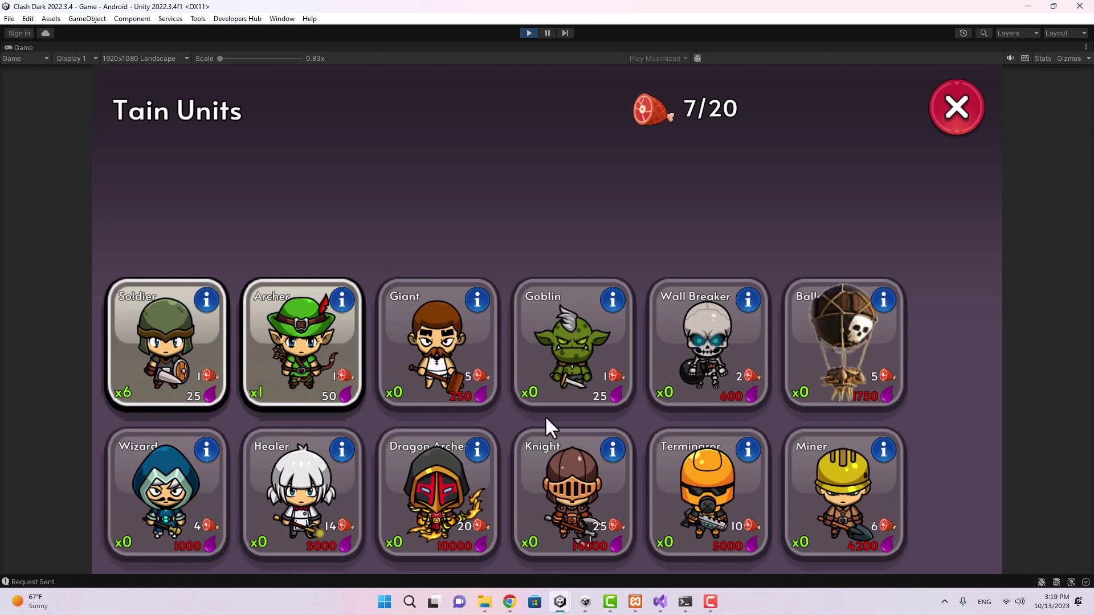
# Queue three Archers and one Soldier for training, and leave the unit training screen.
pyautogui.click(337, 375)
pyautogui.click(318, 374)
pyautogui.click(318, 373)
pyautogui.click(156, 362)
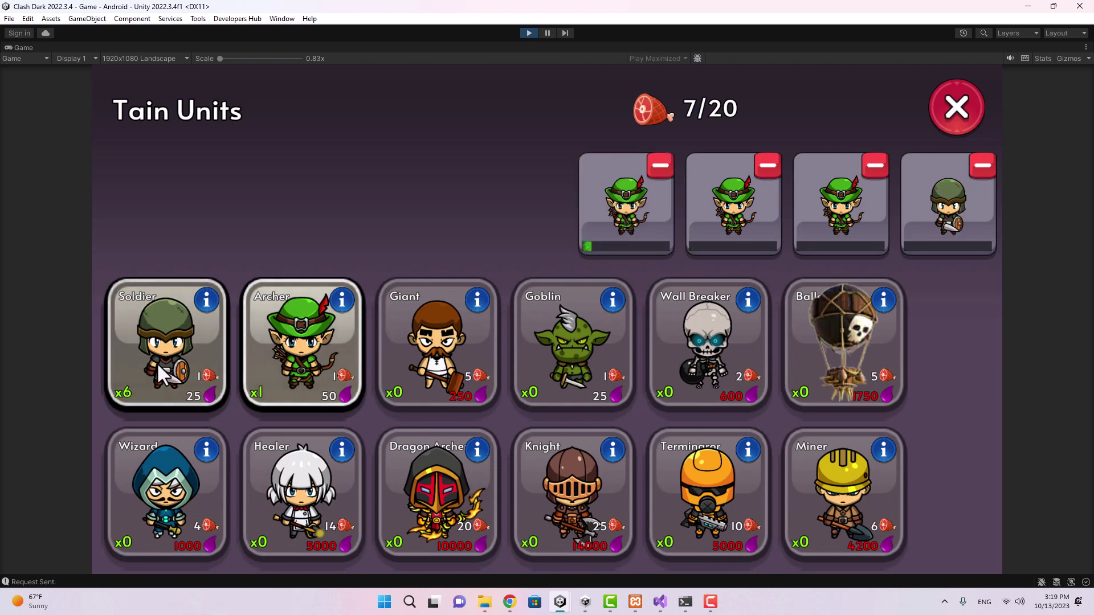
pyautogui.click(176, 354)
pyautogui.click(197, 343)
pyautogui.click(951, 109)
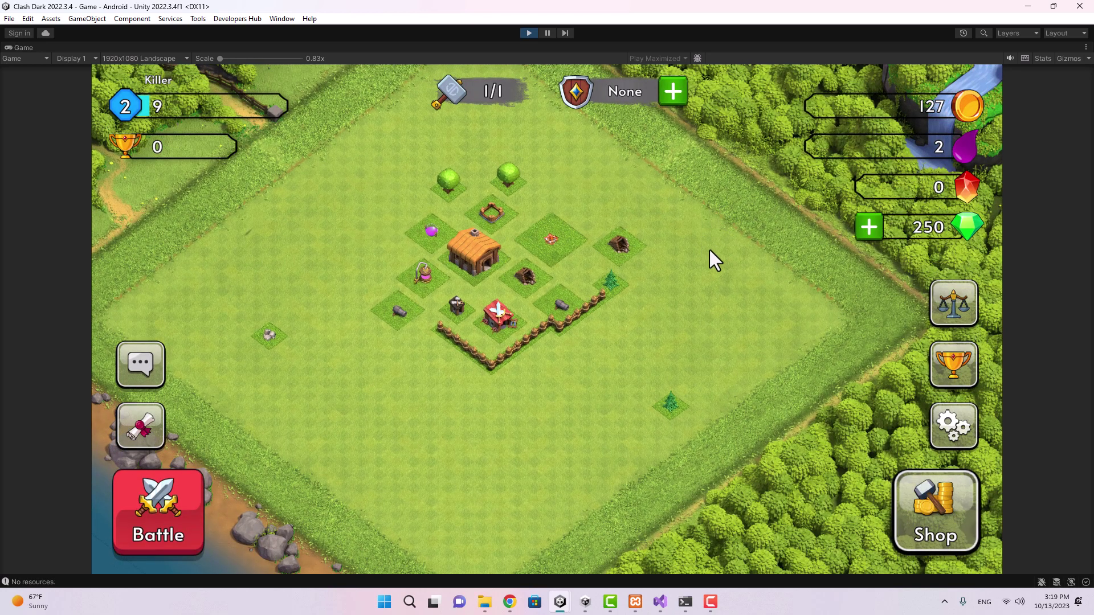
pyautogui.moveTo(709, 248); pyautogui.dragTo(695, 250)
pyautogui.moveTo(671, 296); pyautogui.dragTo(669, 319)
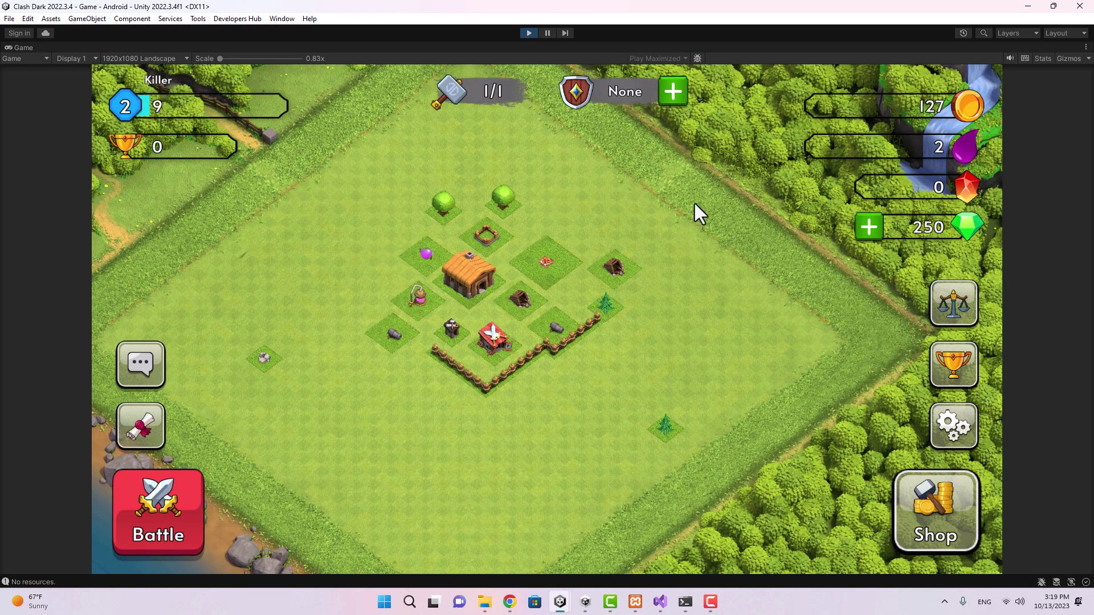
pyautogui.moveTo(617, 235); pyautogui.dragTo(614, 252)
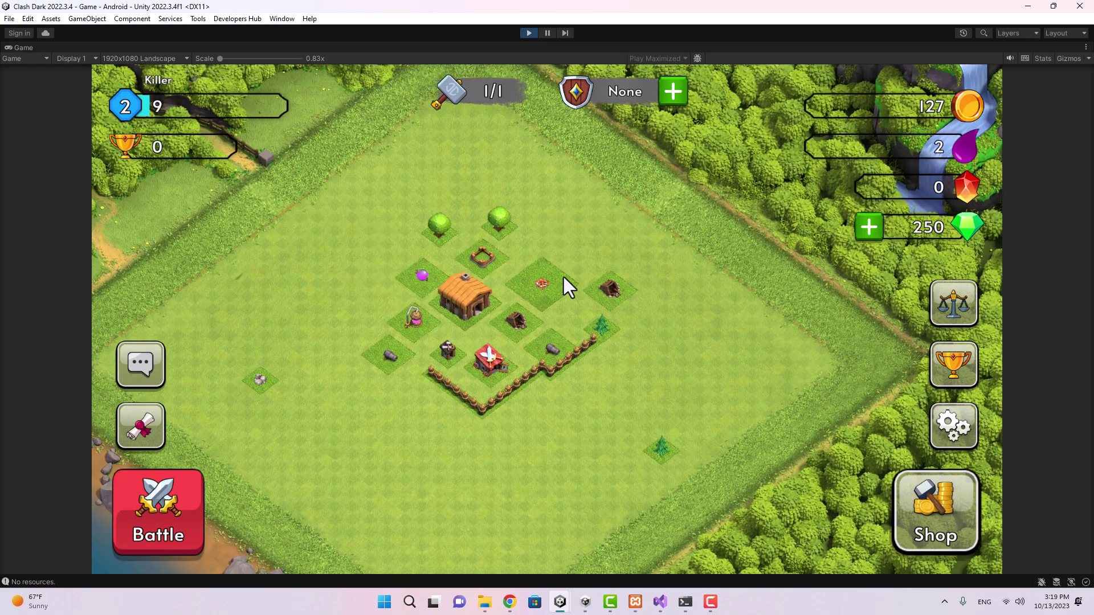
pyautogui.moveTo(562, 277); pyautogui.dragTo(504, 332)
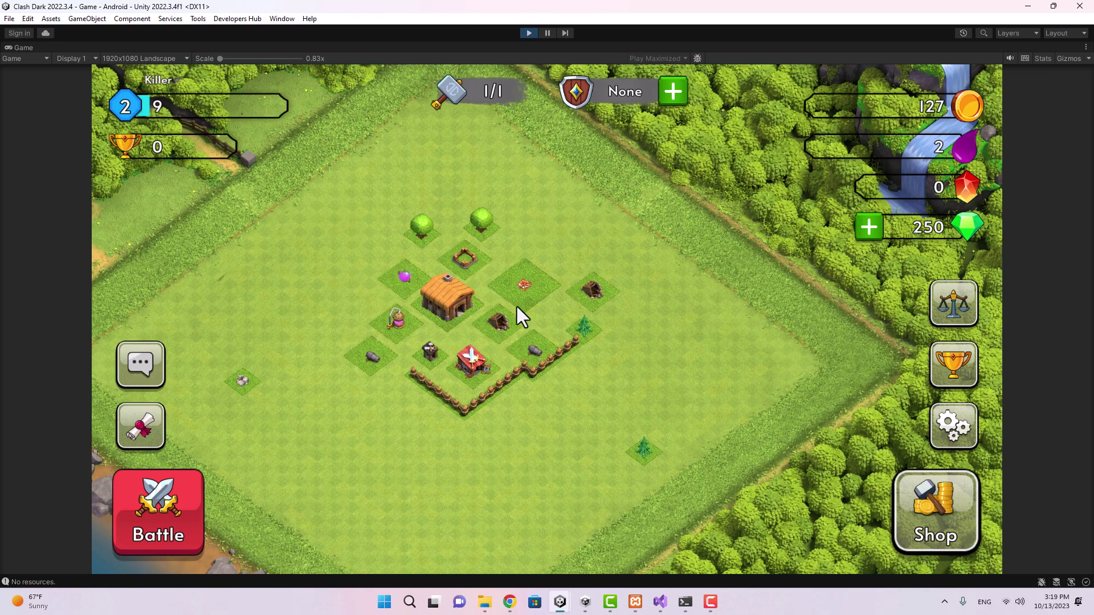
pyautogui.moveTo(520, 294); pyautogui.dragTo(489, 297)
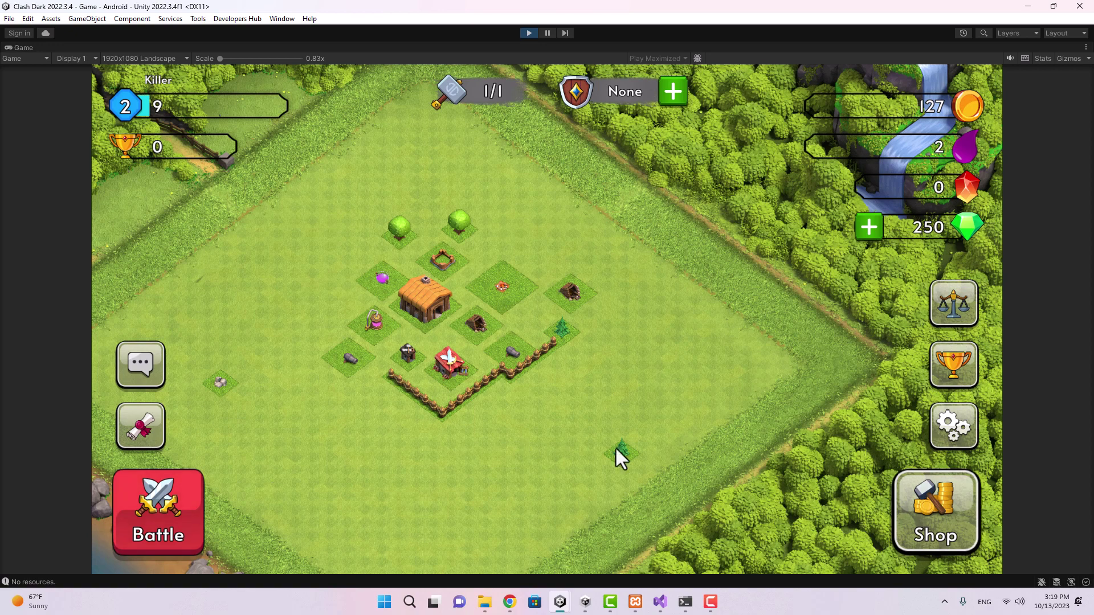
# Buy wall pieces from the shop and place them on the empty grass outside the village, beyond the elixir storage.
pyautogui.click(919, 503)
pyautogui.moveTo(881, 400); pyautogui.dragTo(813, 334)
pyautogui.click(522, 316)
pyautogui.moveTo(433, 362); pyautogui.dragTo(320, 292)
pyautogui.click(321, 285)
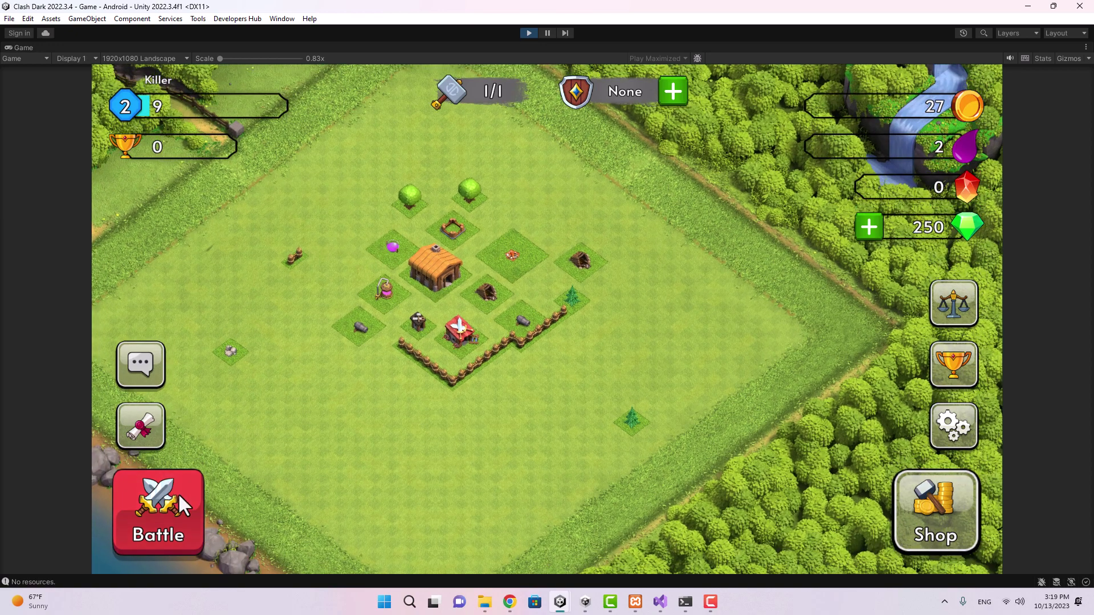
# Find a multiplayer match and look over the opponent's village and available loot.
pyautogui.click(178, 504)
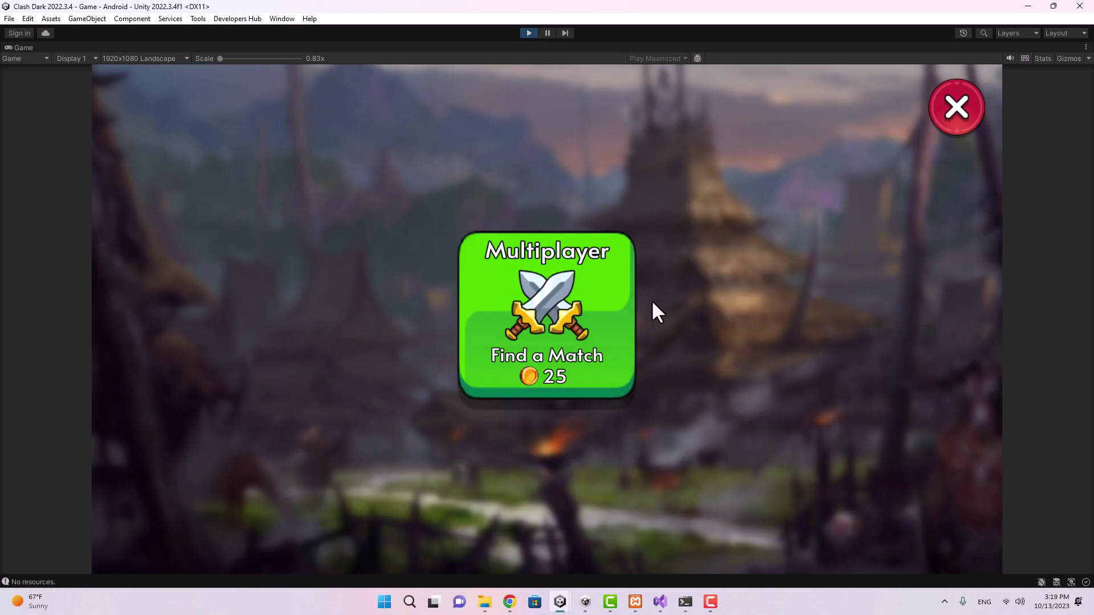
pyautogui.click(617, 305)
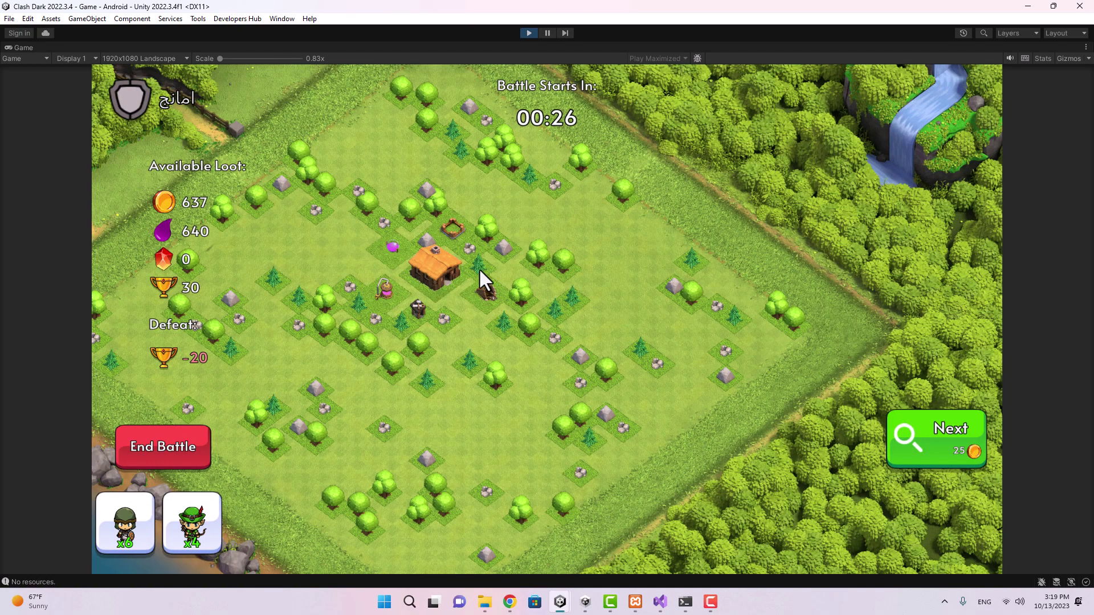
pyautogui.moveTo(478, 267); pyautogui.dragTo(468, 291)
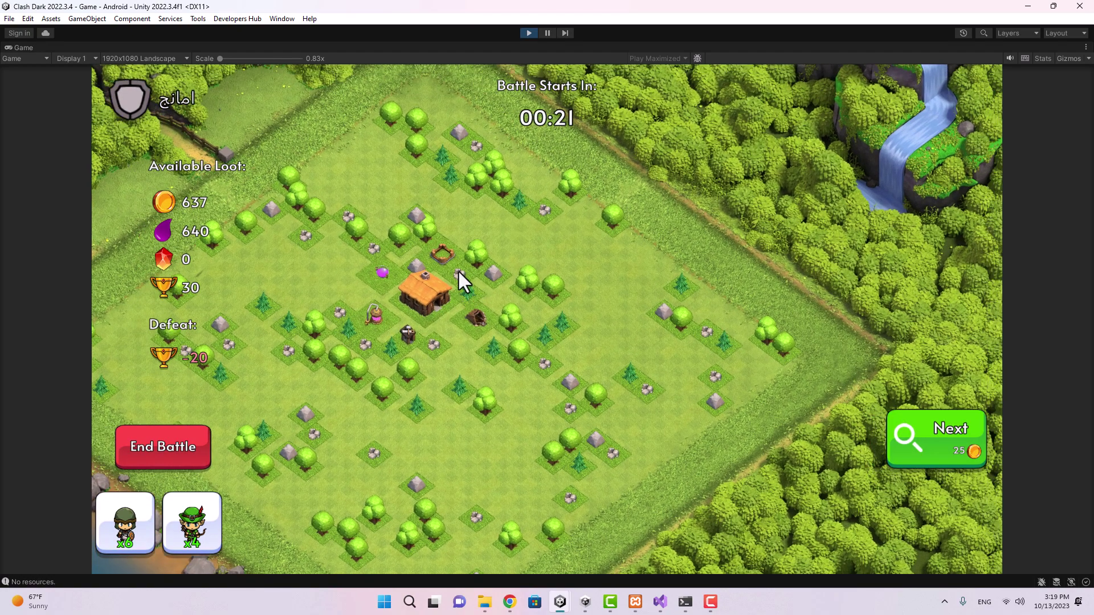
pyautogui.moveTo(458, 270); pyautogui.dragTo(378, 252)
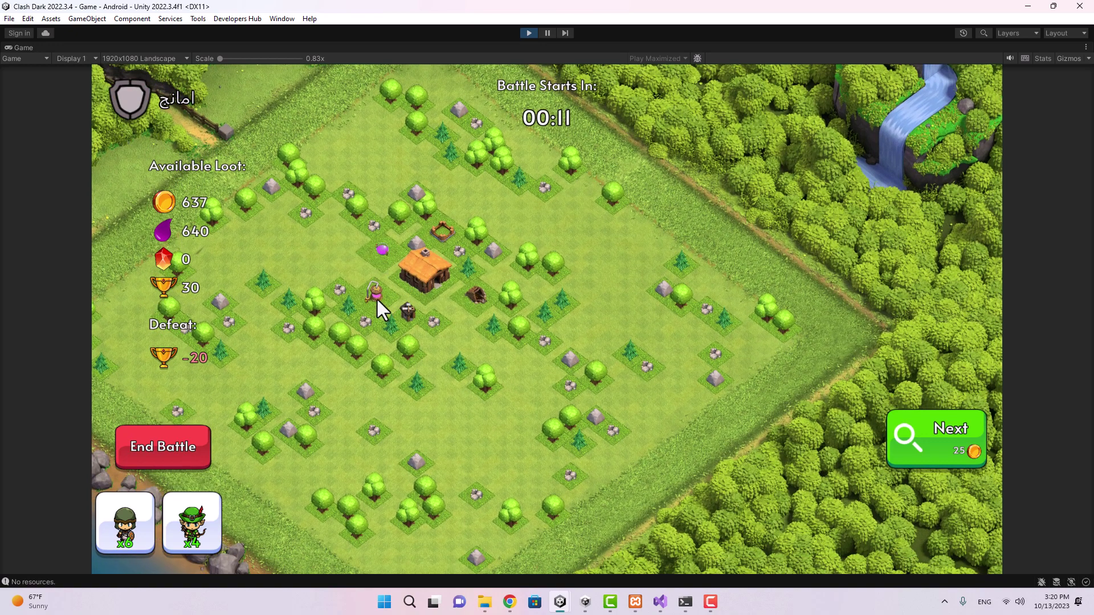
pyautogui.moveTo(378, 301); pyautogui.dragTo(386, 333)
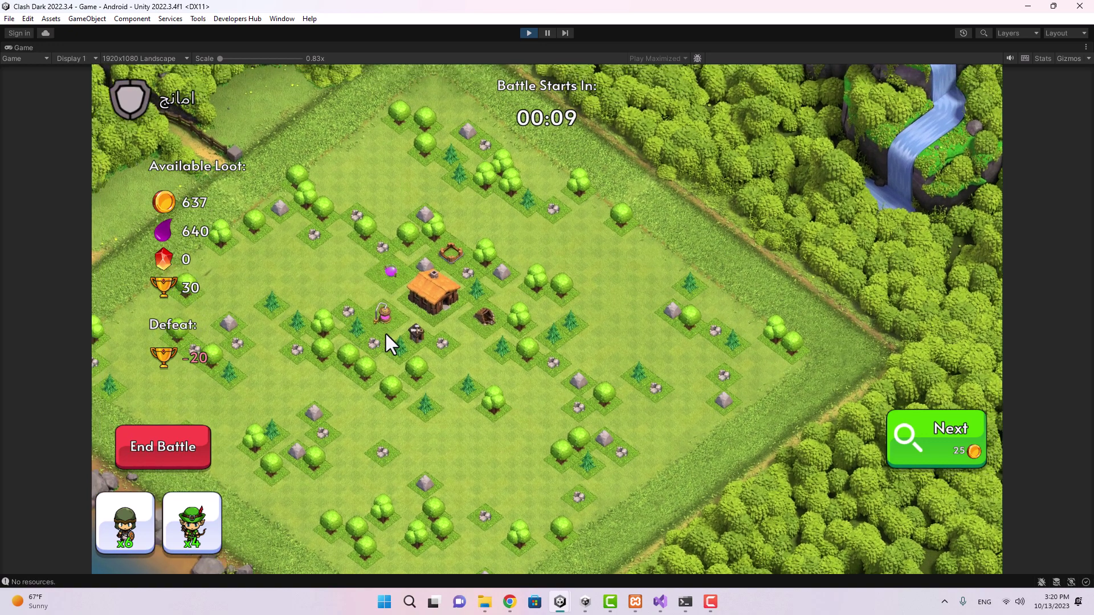
# Skip to another opponent and deploy five Soldiers on the open grass beside the town hall and Gold Mines.
pyautogui.click(903, 435)
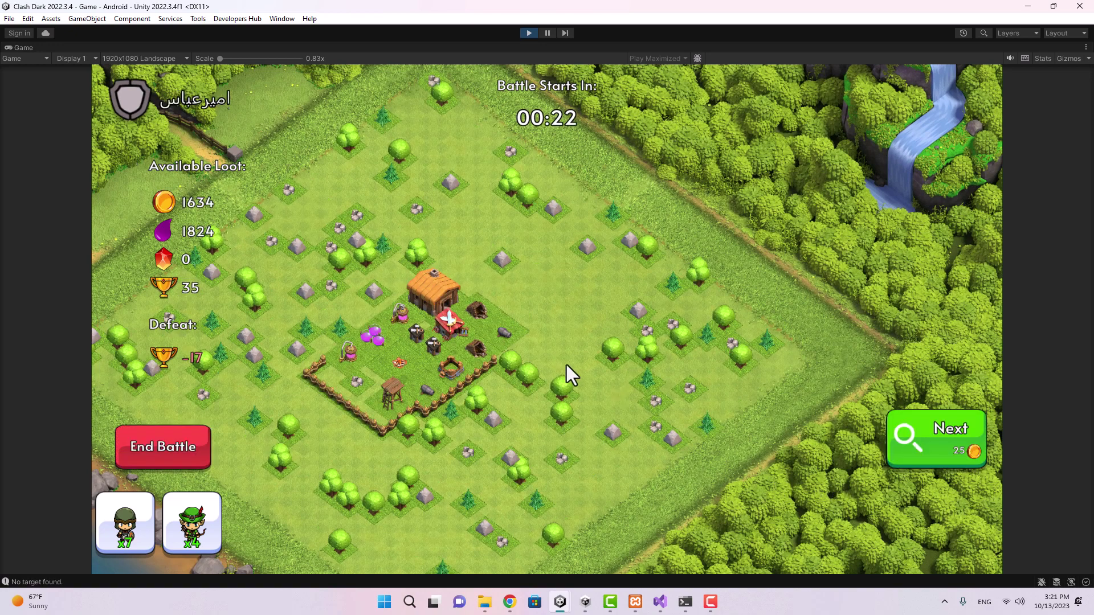
pyautogui.moveTo(525, 318); pyautogui.dragTo(615, 336)
pyautogui.click(116, 527)
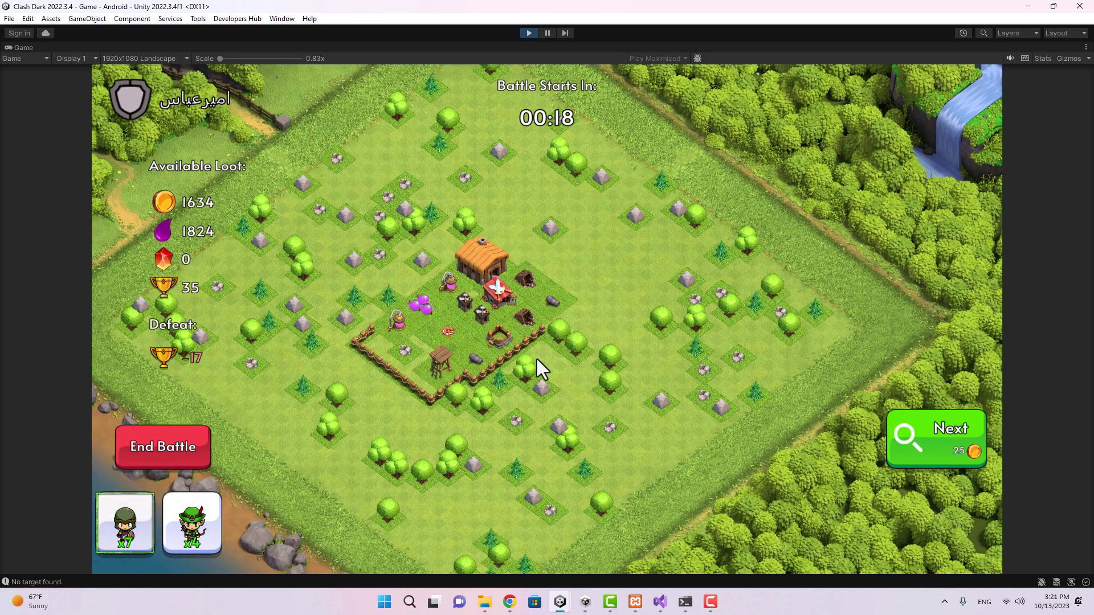
pyautogui.click(638, 276)
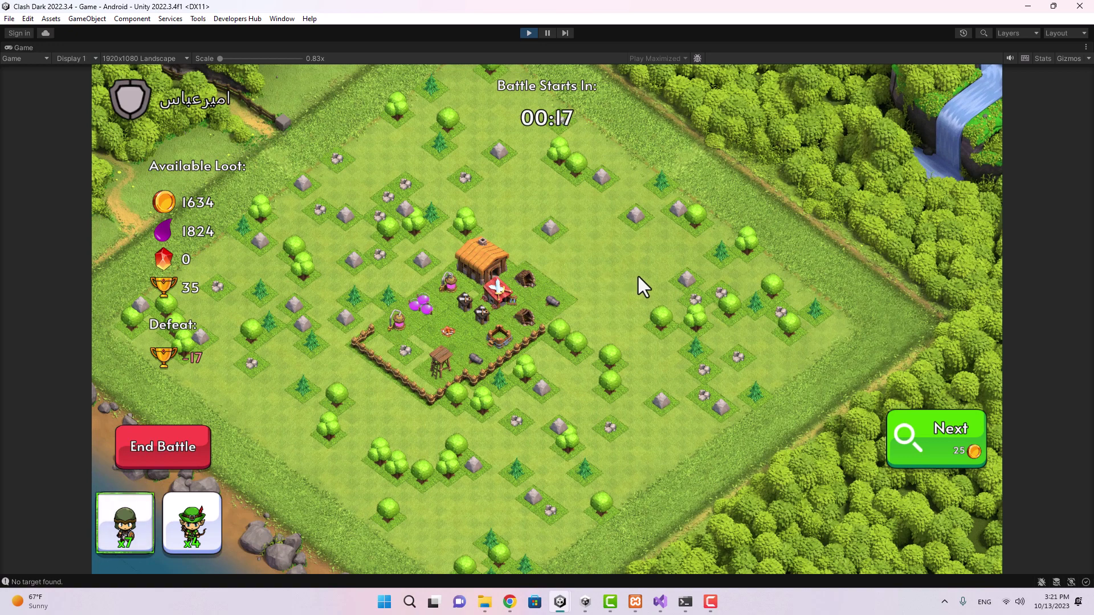
pyautogui.click(629, 309)
pyautogui.click(611, 231)
pyautogui.click(589, 255)
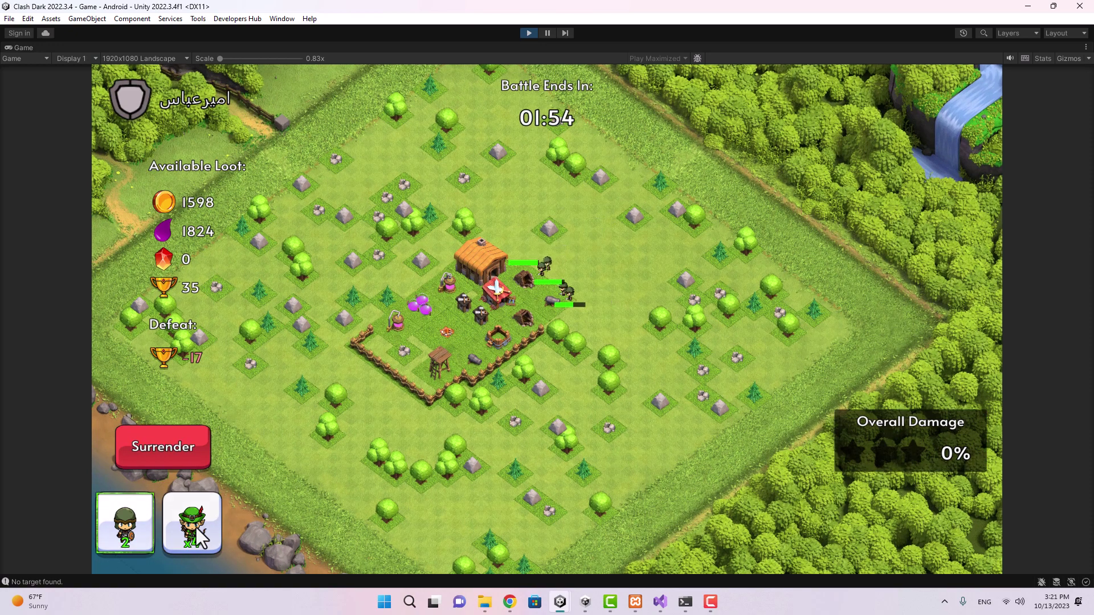
# Deploy all four Archers on the grass behind the Soldiers and above the town hall.
pyautogui.click(199, 506)
pyautogui.click(617, 338)
pyautogui.click(613, 282)
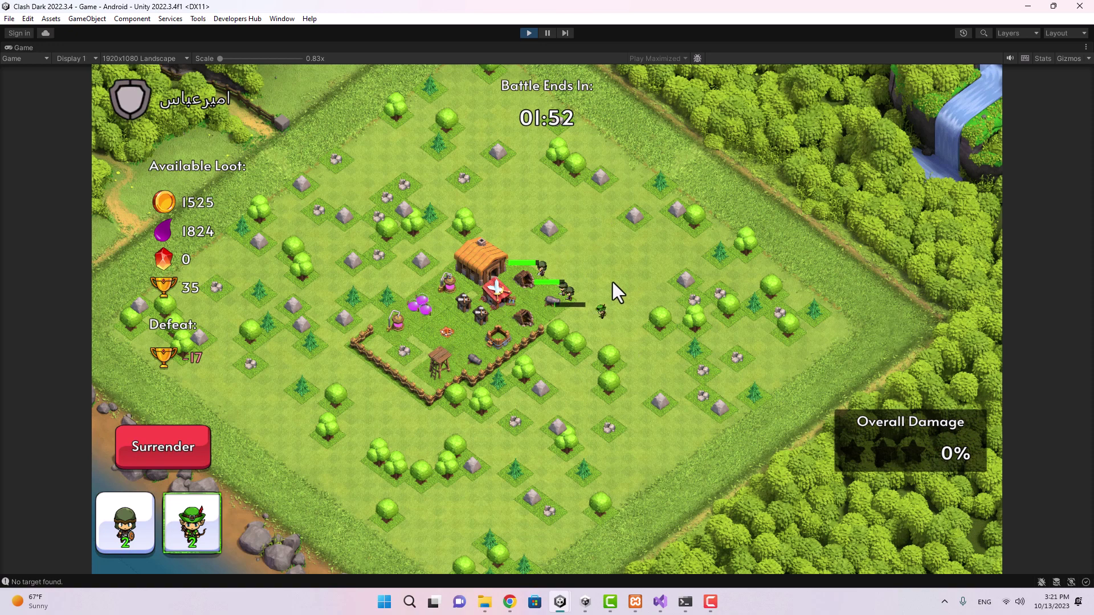
pyautogui.click(582, 239)
pyautogui.click(493, 228)
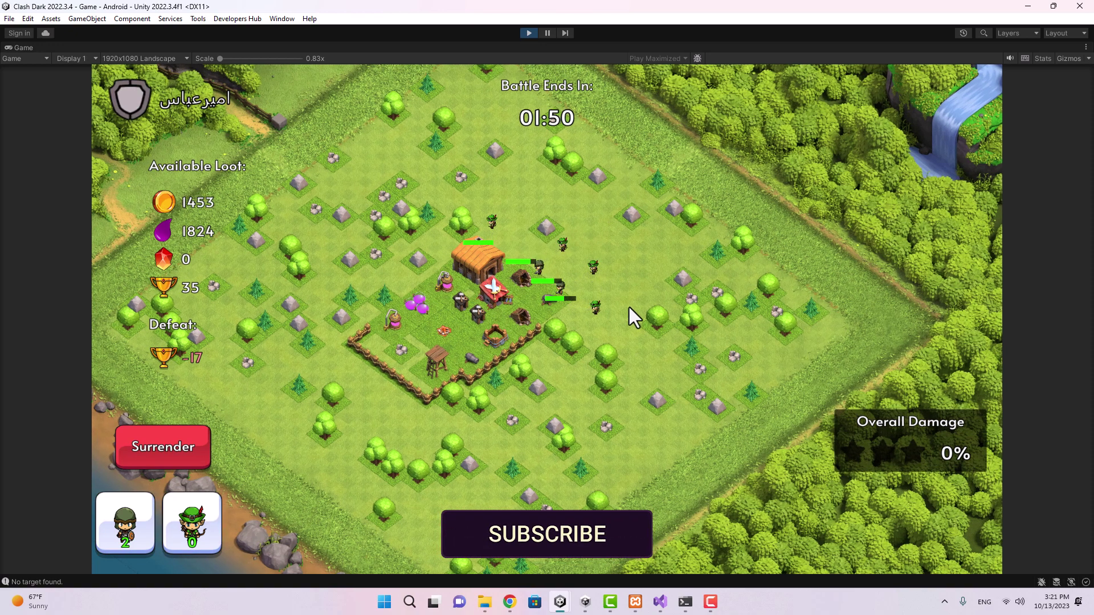
# Follow the battle to its end, dismiss the result screen and return to the home village.
pyautogui.moveTo(601, 346); pyautogui.dragTo(392, 404)
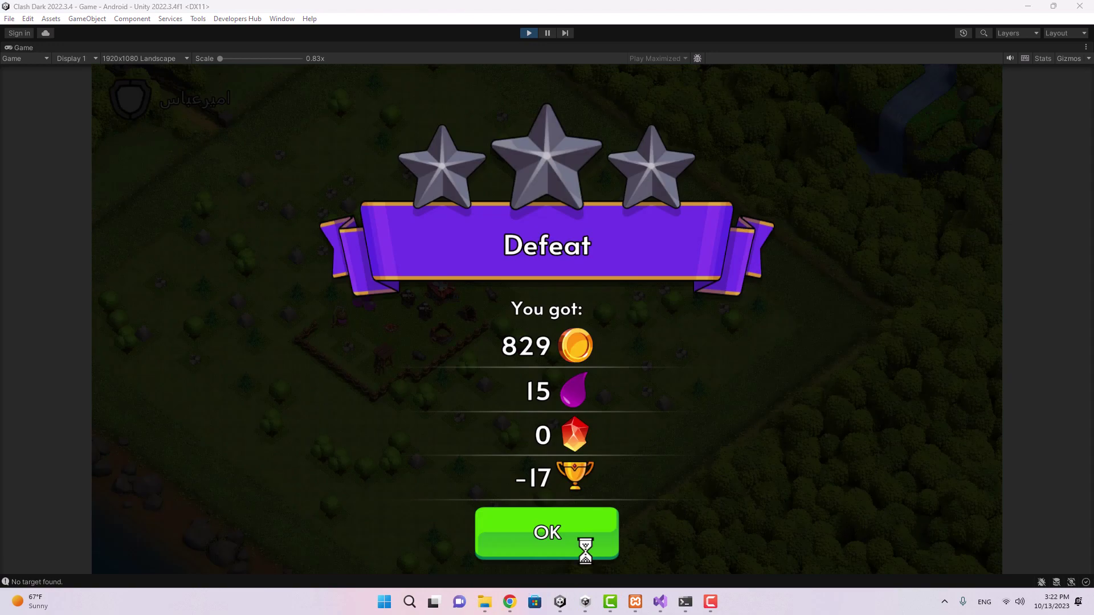
pyautogui.click(586, 547)
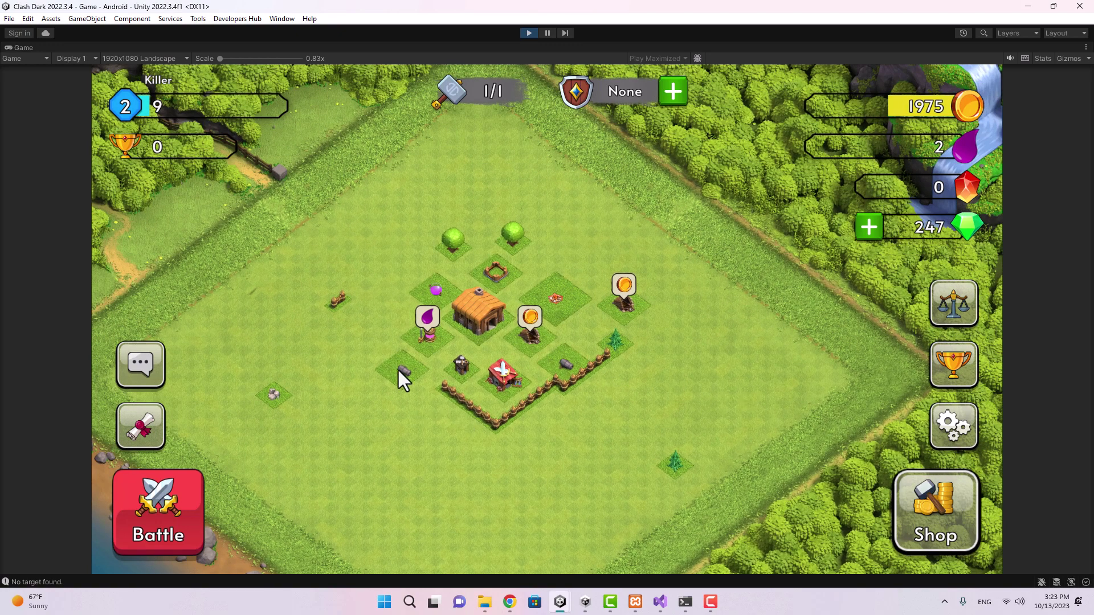
pyautogui.click(401, 371)
pyautogui.click(572, 367)
pyautogui.click(658, 277)
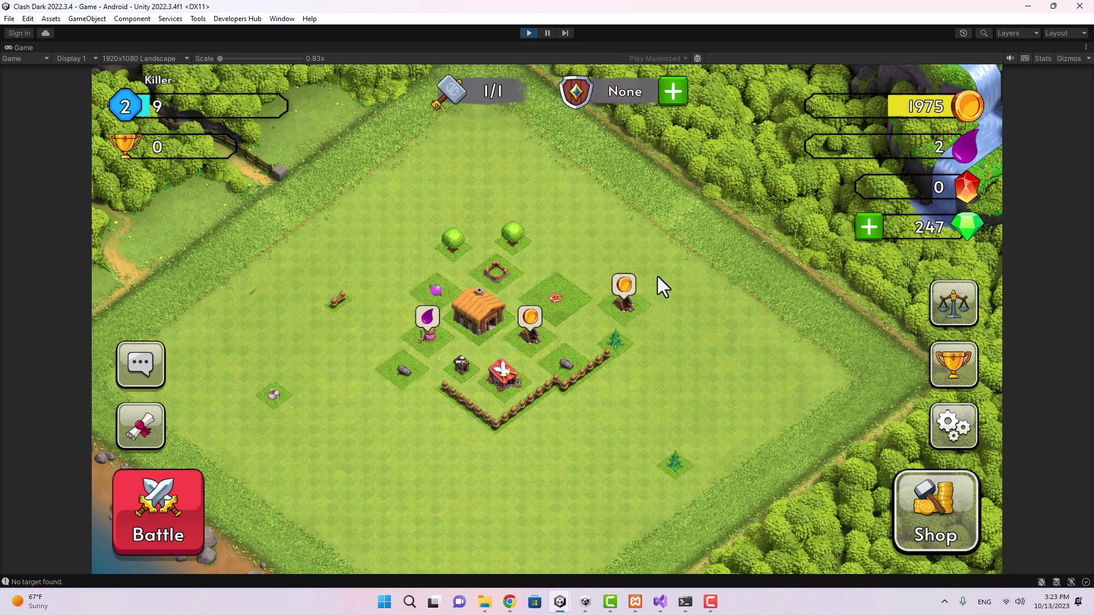